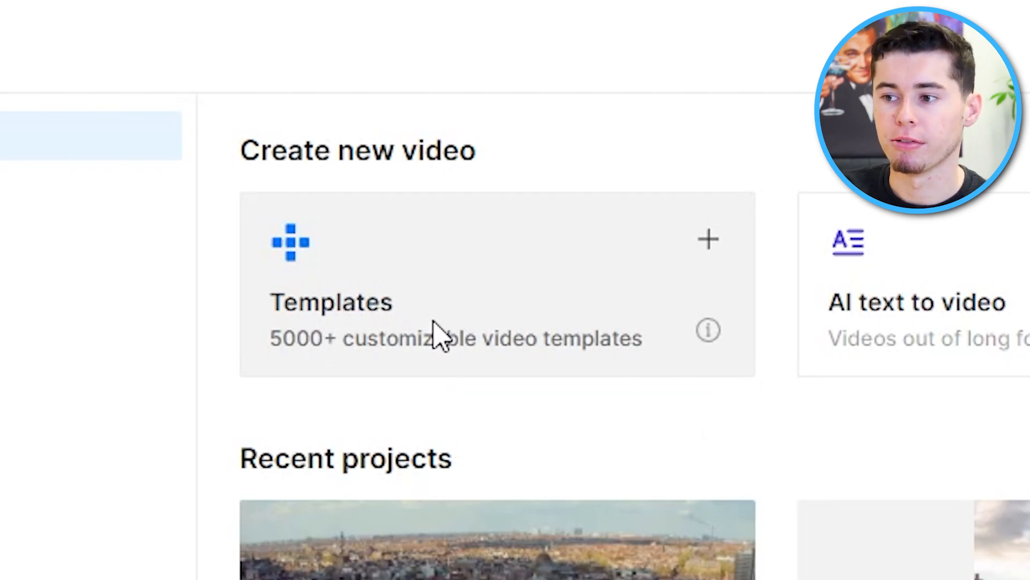
Open the template library and browse the suggested and general pre-built video templates.
left_click(528, 295)
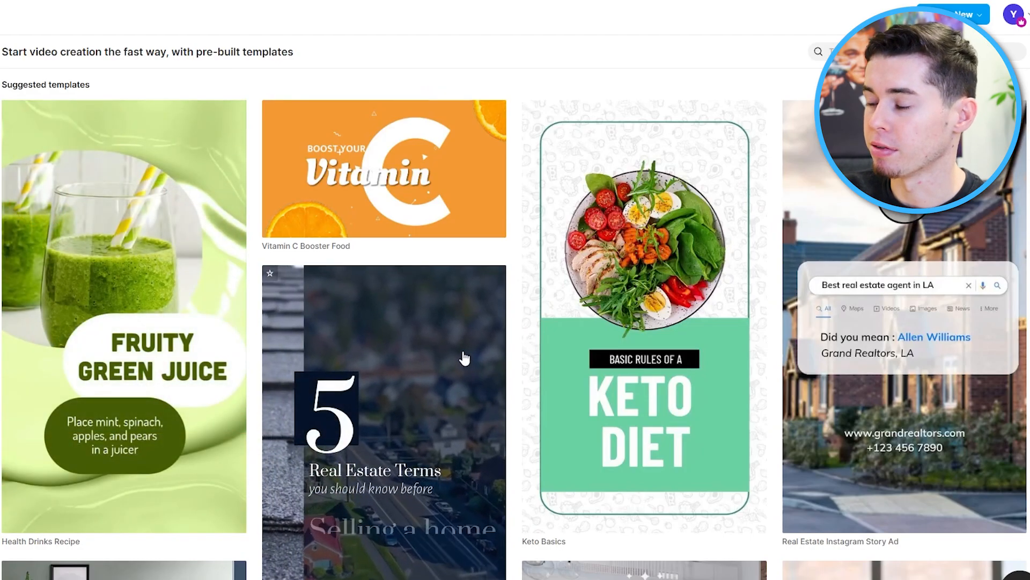
scroll(678, 353, "down", 20)
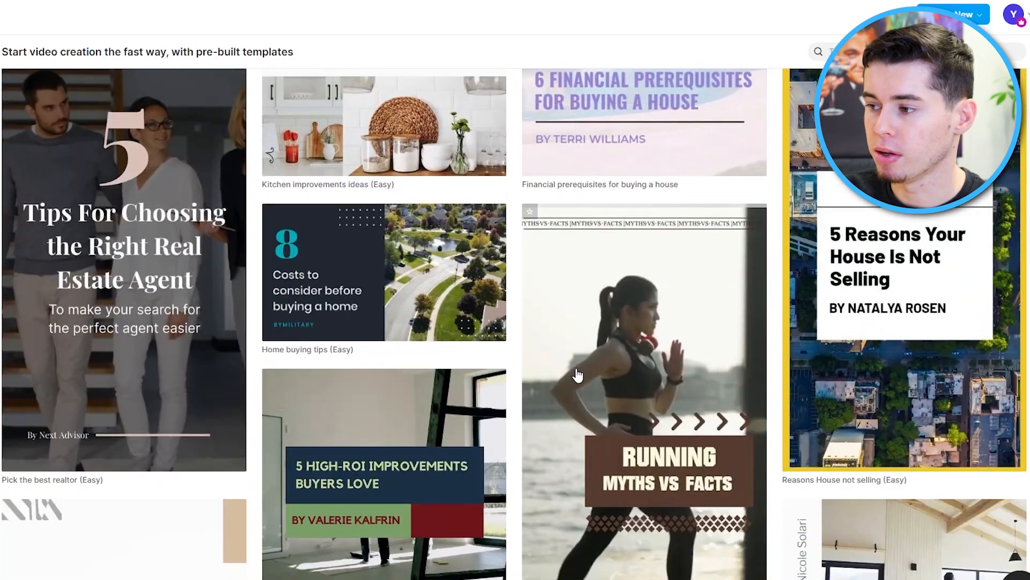
scroll(585, 371, "down", 7)
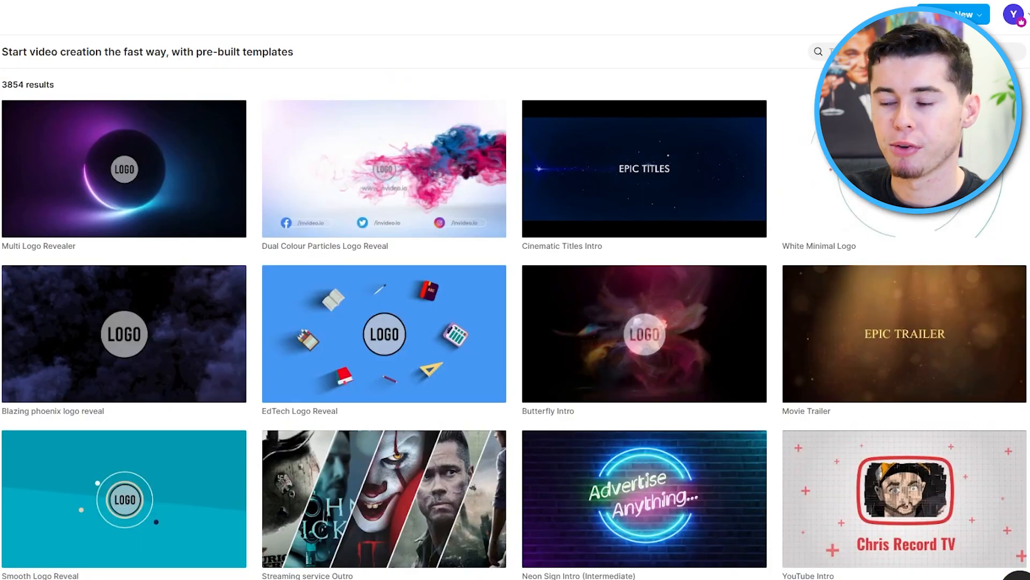
scroll(472, 386, "down", 20)
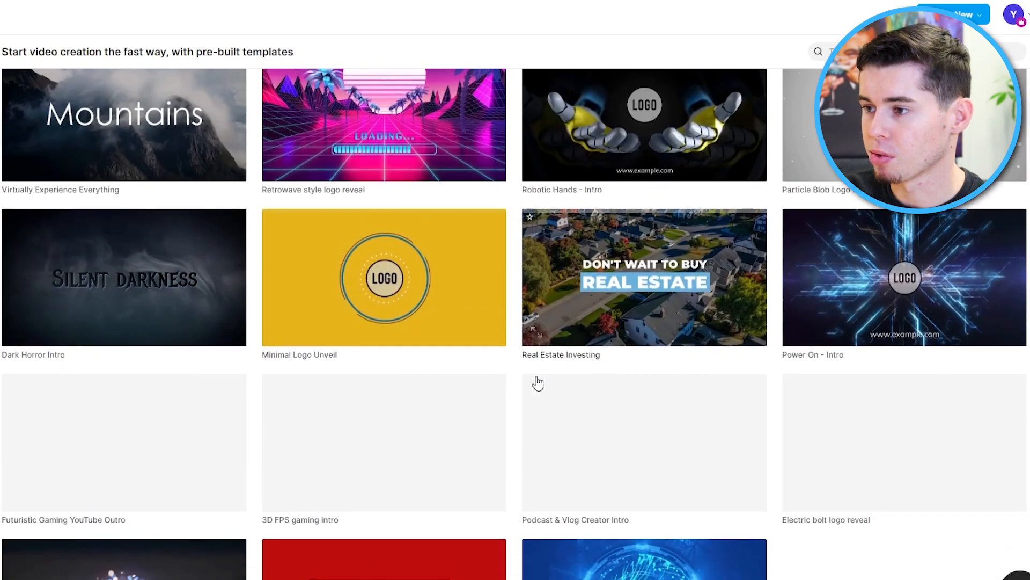
scroll(537, 383, "down", 5)
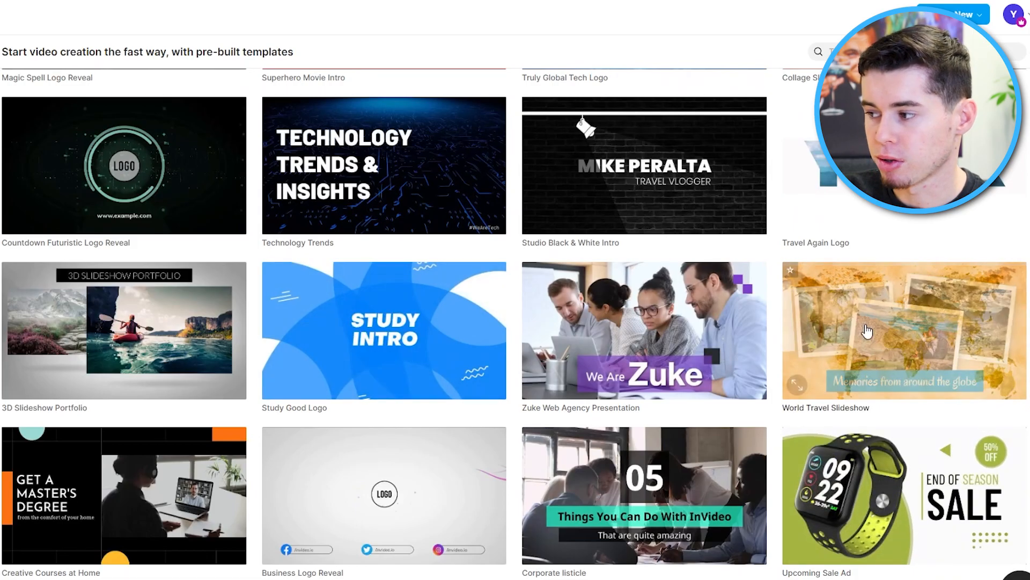
scroll(344, 245, "down", 10)
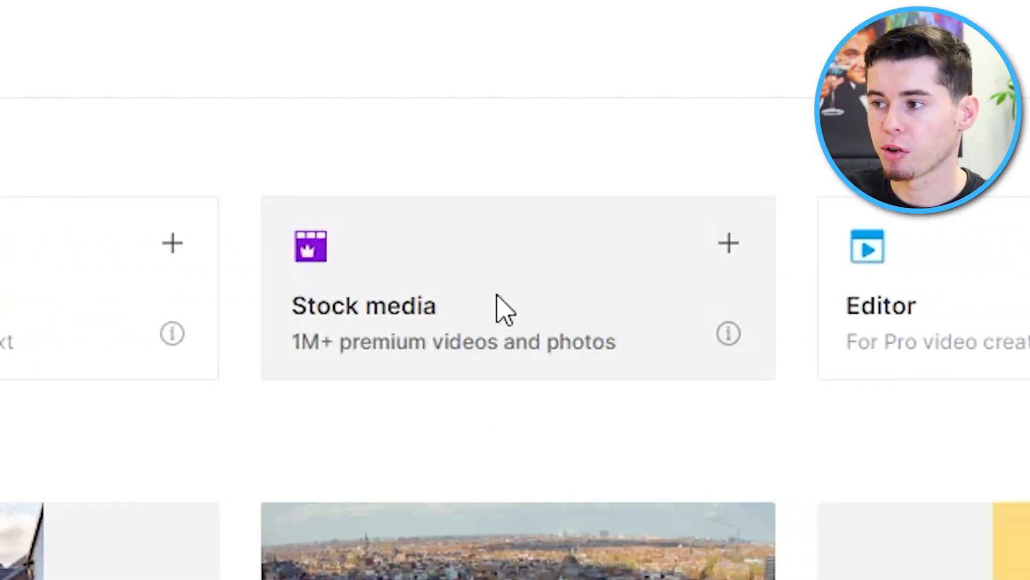
Open the stock media library, and start a blank project in the video editor with the Landscape dimension.
left_click(504, 309)
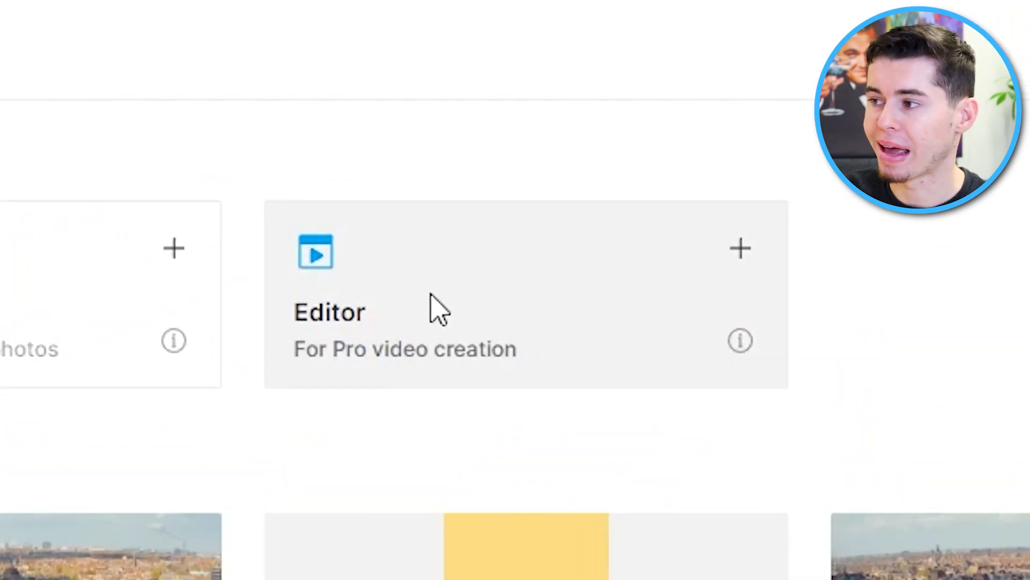
left_click(437, 309)
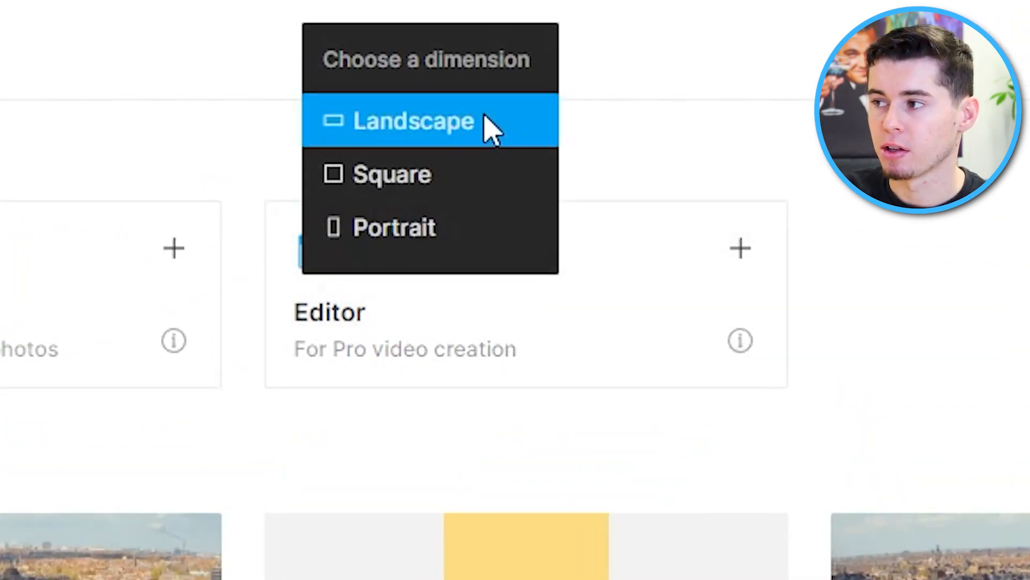
left_click(486, 126)
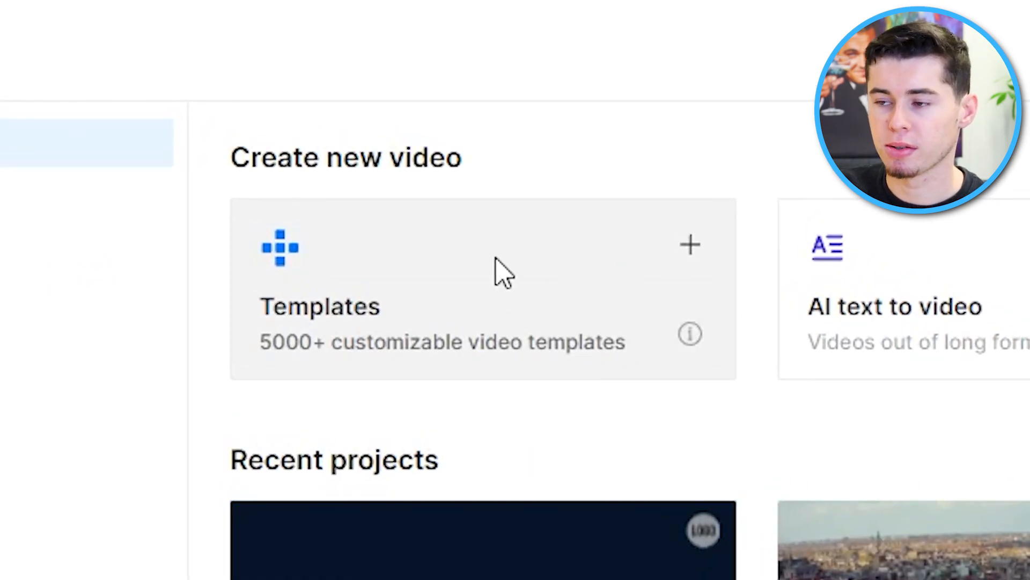
Create a project from the Vitamin C Booster Food template in Landscape (16:9) format.
left_click(504, 271)
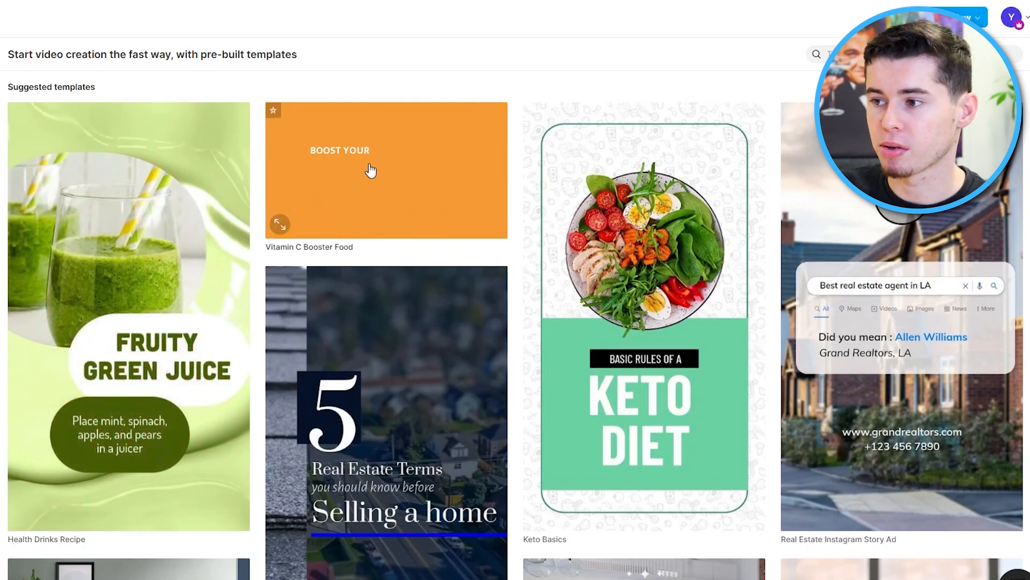
left_click(371, 170)
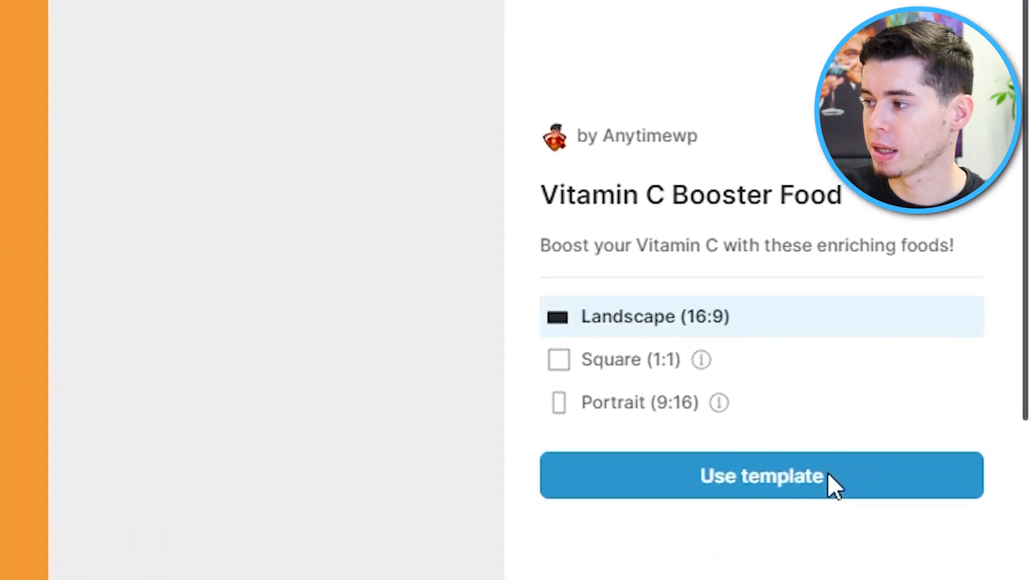
left_click(771, 485)
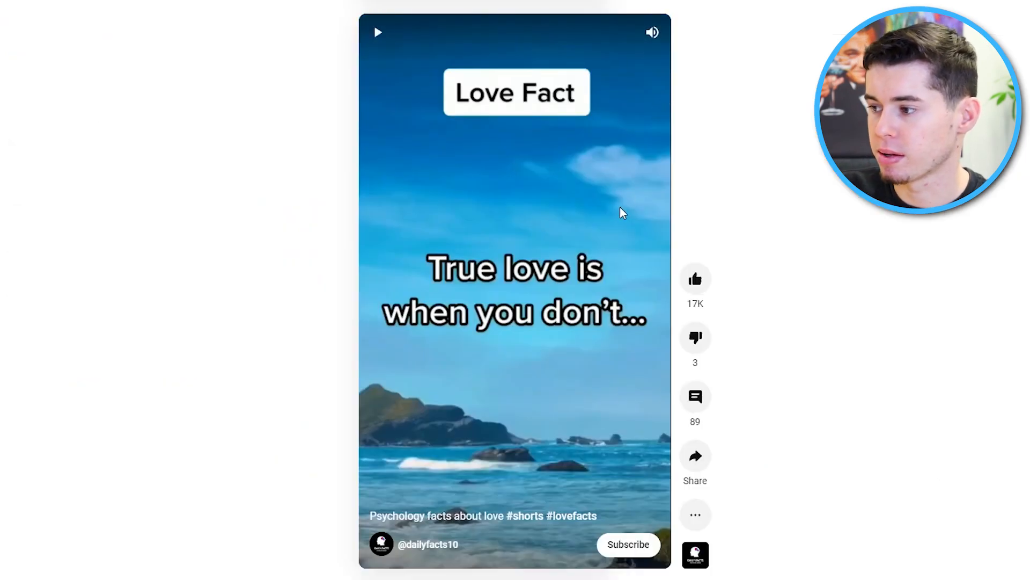
Switch to YouTube, examine the Daily Facts channel's Shorts and their view counts, and play the "100% Girl Fact" Short.
scroll(617, 210, "down", 1)
scroll(609, 214, "up", 1)
scroll(601, 211, "up", 1)
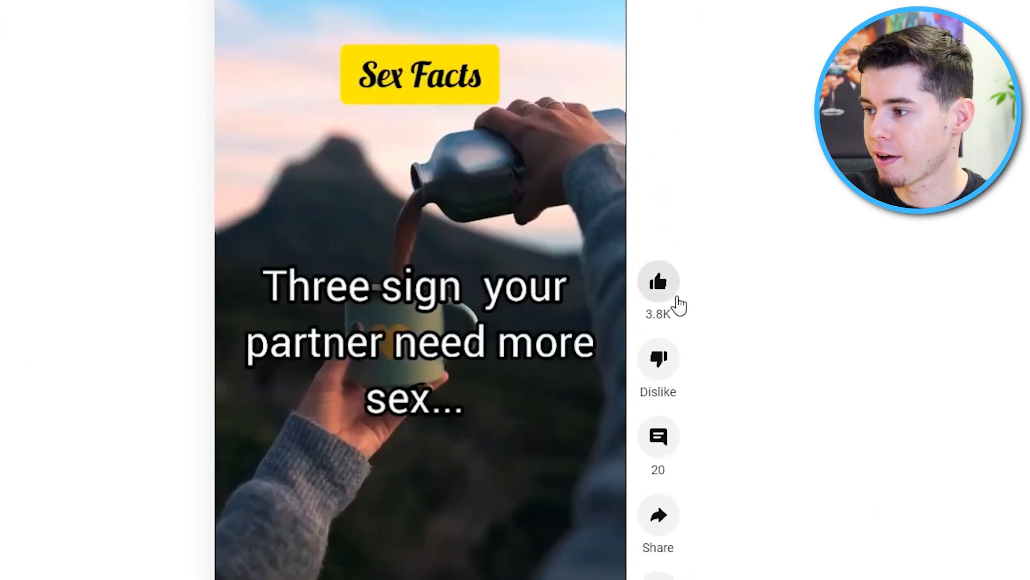
scroll(572, 267, "down", 1)
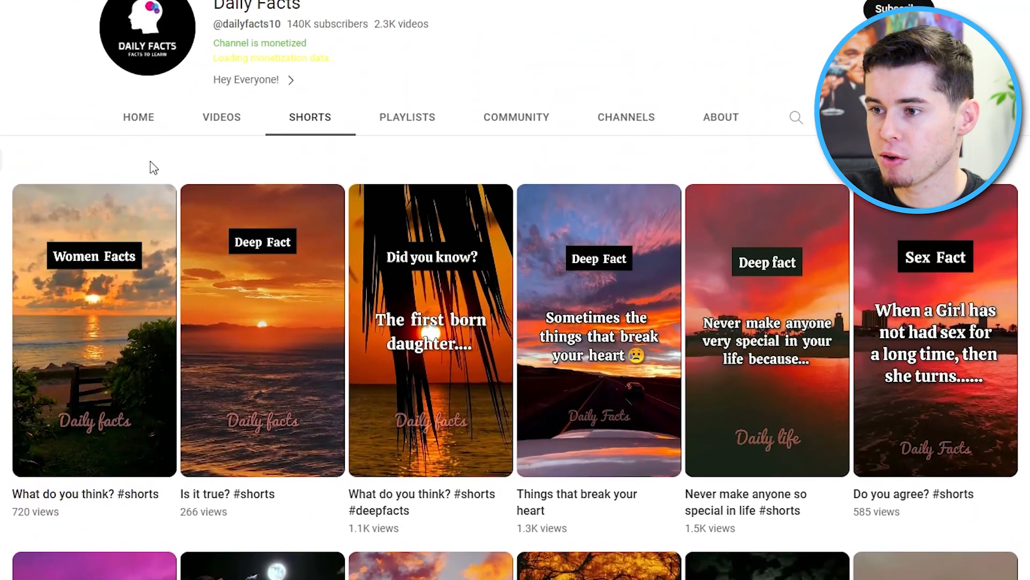
scroll(119, 522, "down", 15)
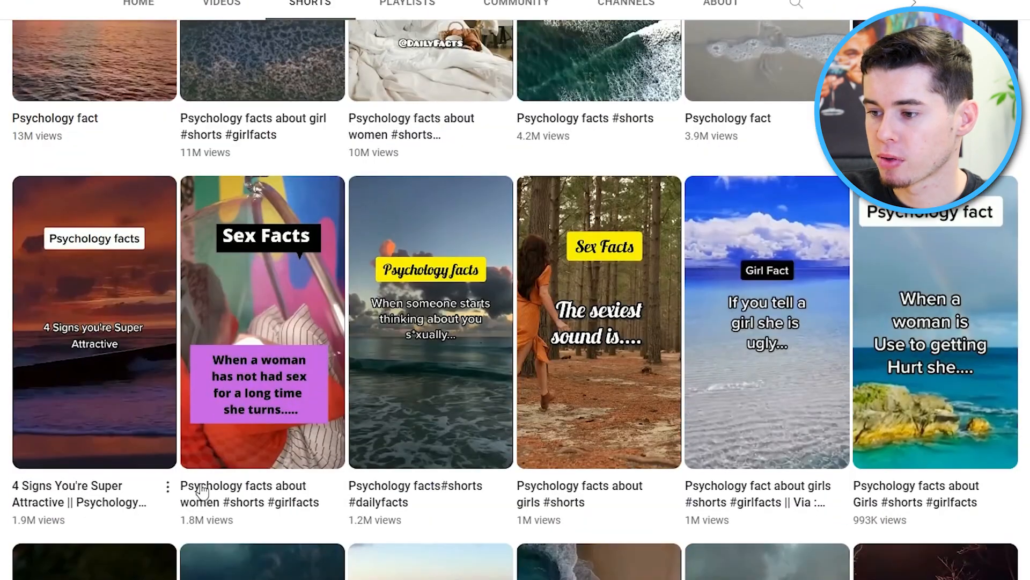
scroll(286, 267, "down", 3)
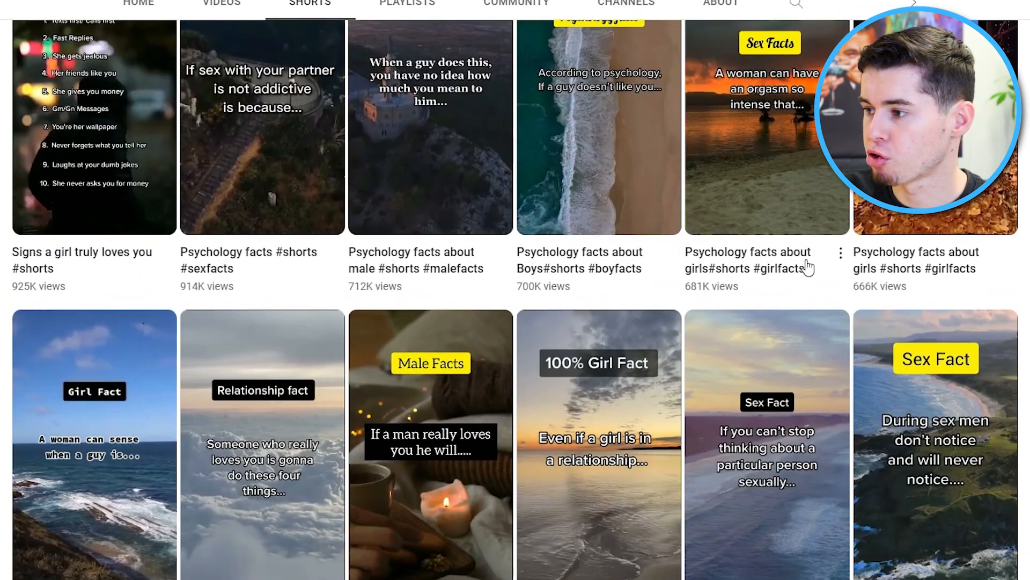
scroll(702, 161, "down", 8)
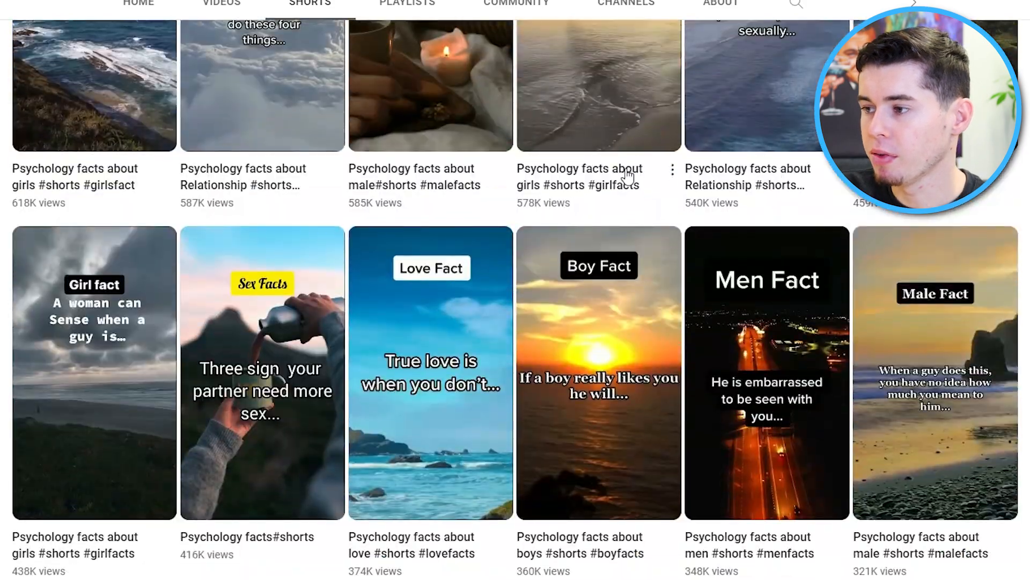
scroll(628, 175, "up", 6)
scroll(605, 356, "down", 2)
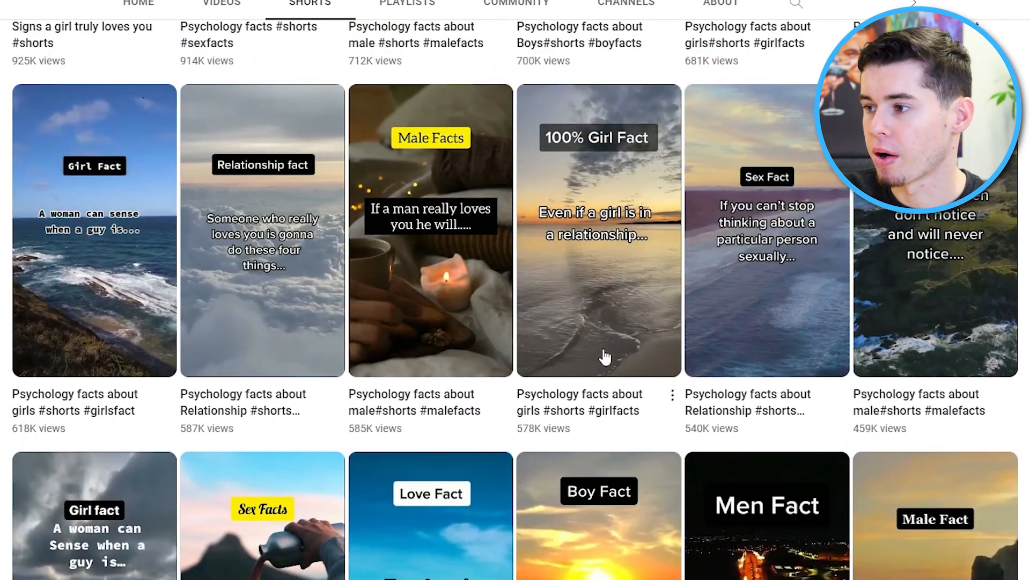
left_click(612, 248)
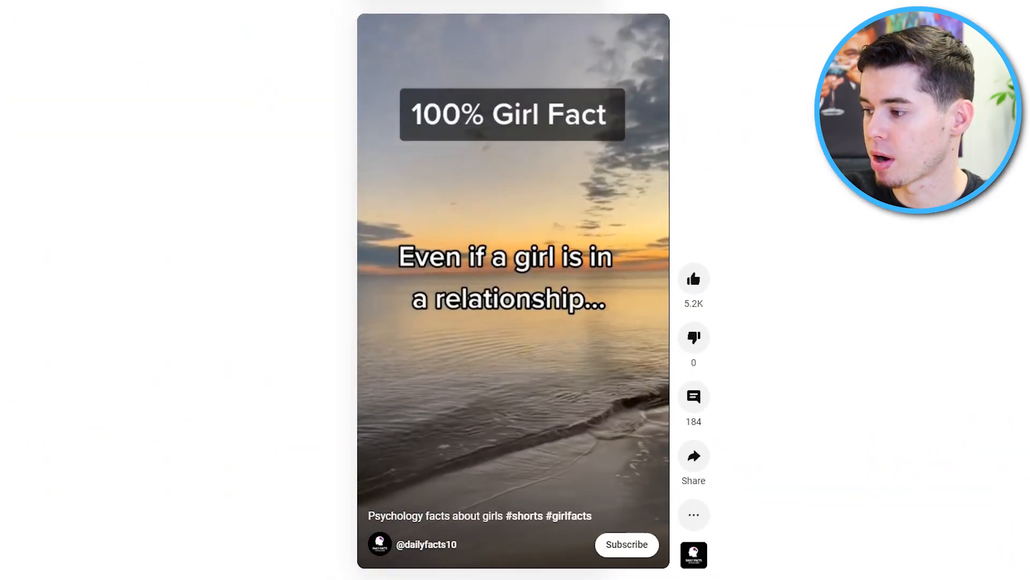
left_click(487, 253)
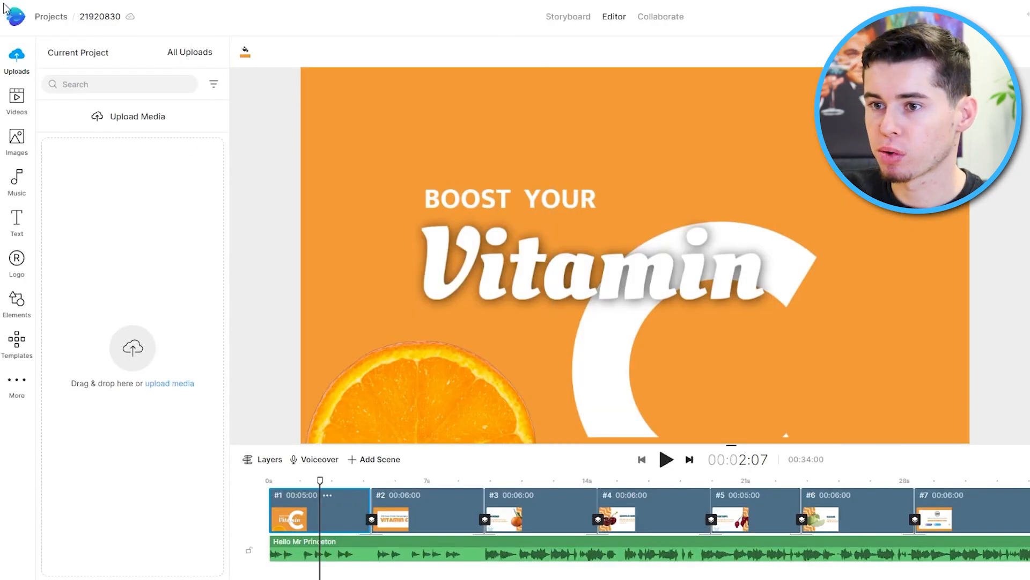
Back in InVideo, search the templates for "youtube motivational shorts" and create a Portrait (9:16) project from the Motivational Relationship Quote Video Youtube Shorts Template.
left_click(12, 14)
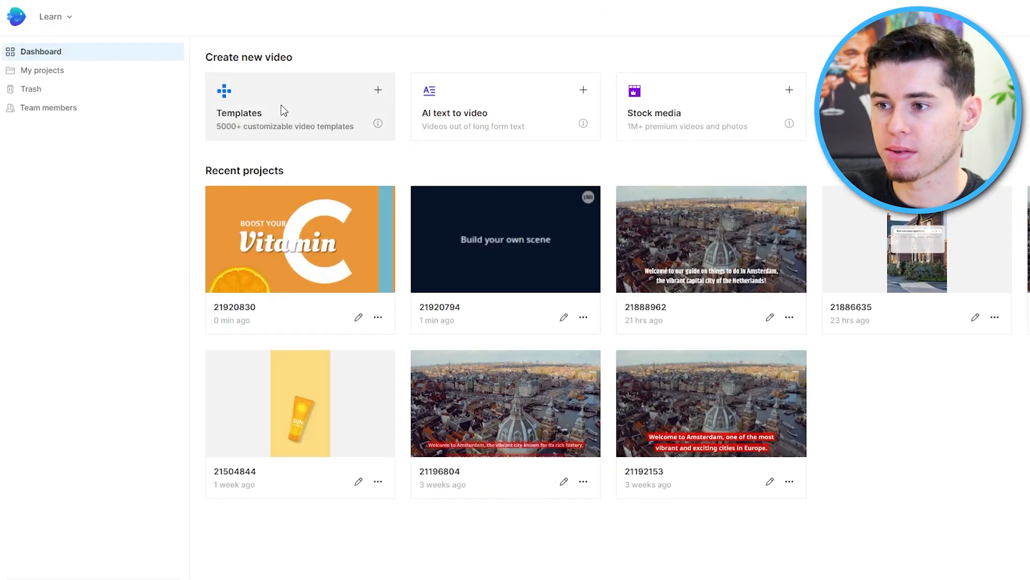
left_click(283, 107)
left_click(791, 103)
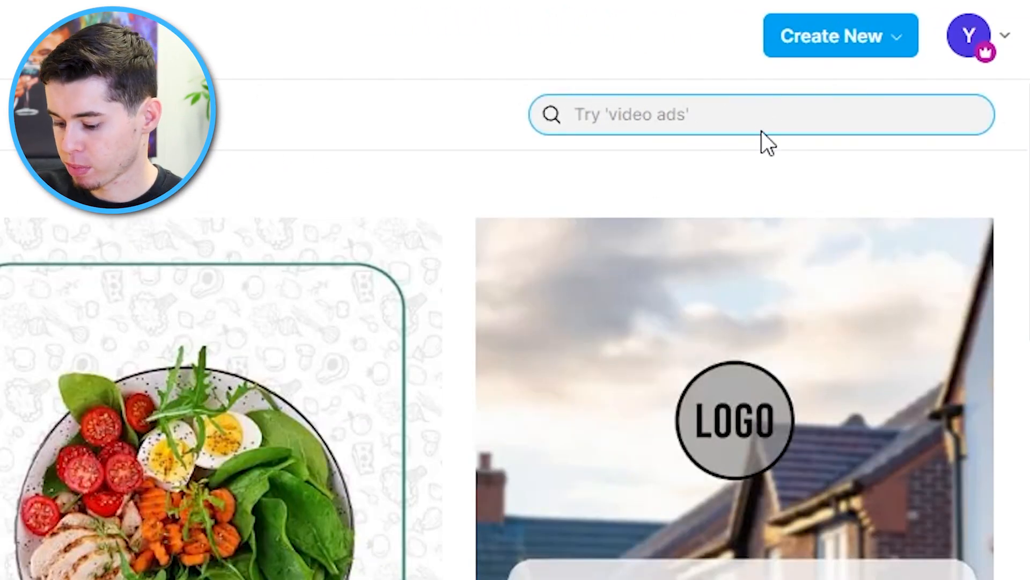
type("youtu")
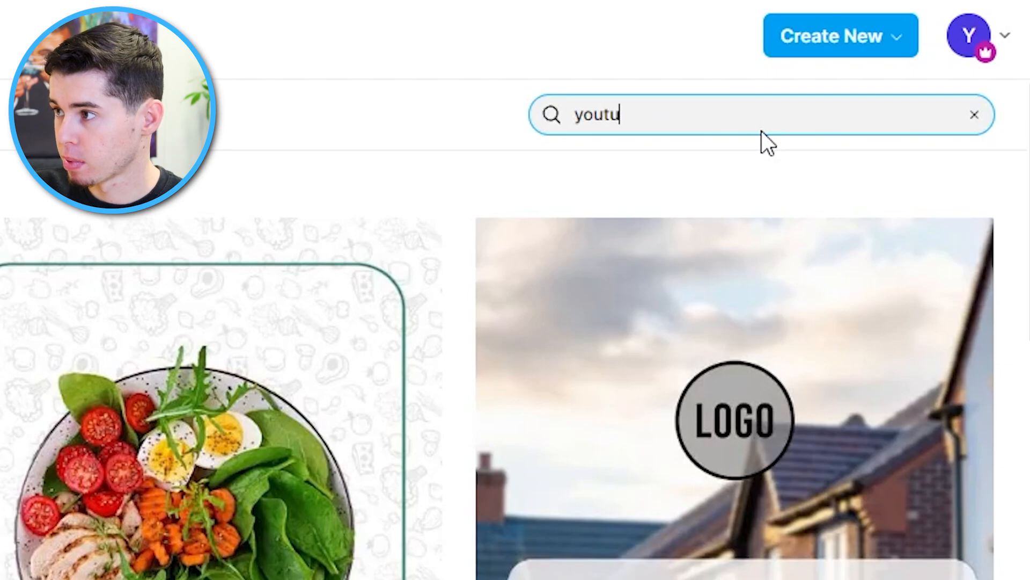
type("be motivatin")
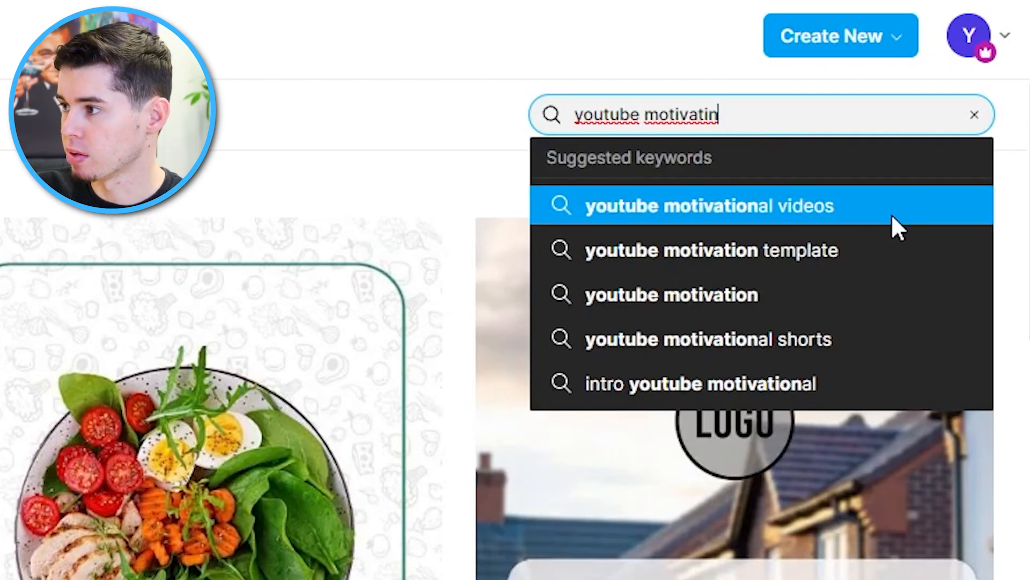
left_click(846, 333)
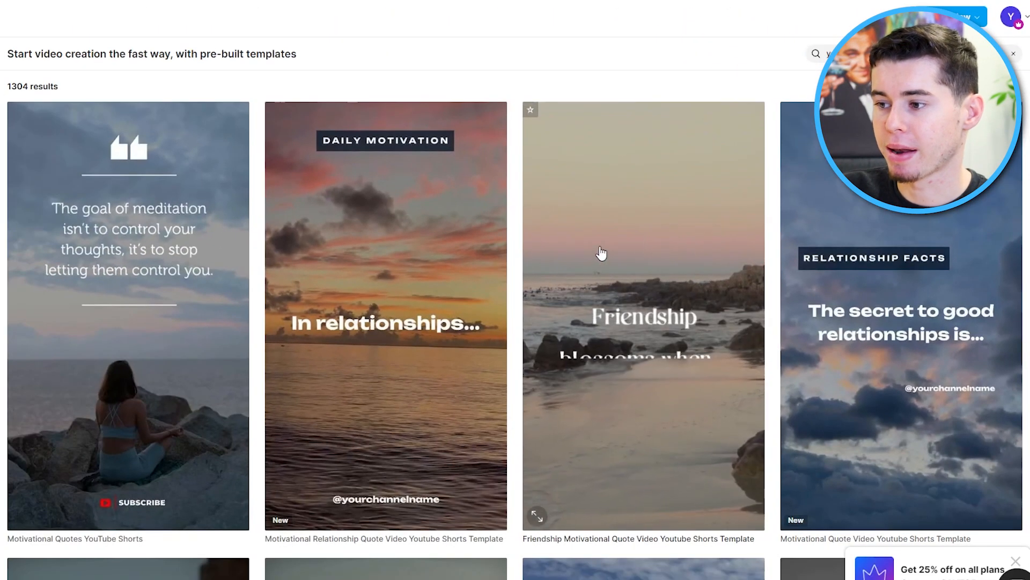
left_click(366, 345)
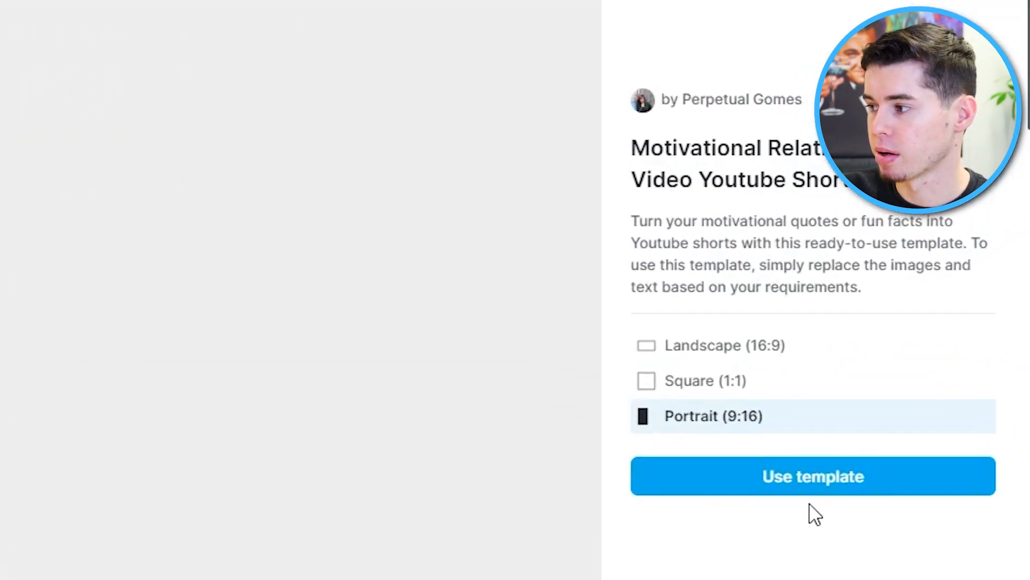
left_click(930, 345)
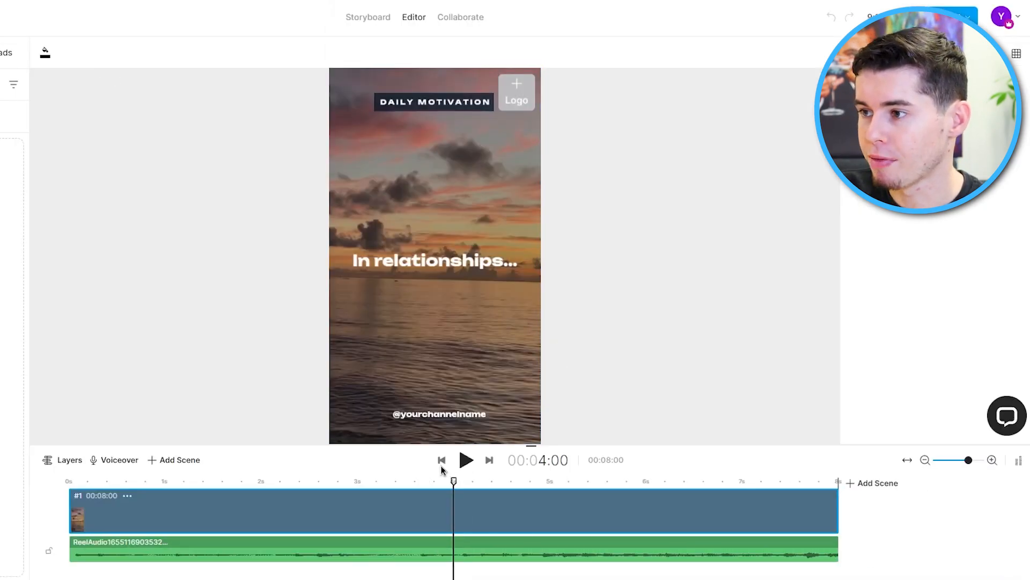
Set the playhead to 00:02:17 and move the DAILY MOTIVATION label slightly lower in the scene.
left_click_drag(454, 481, 316, 482)
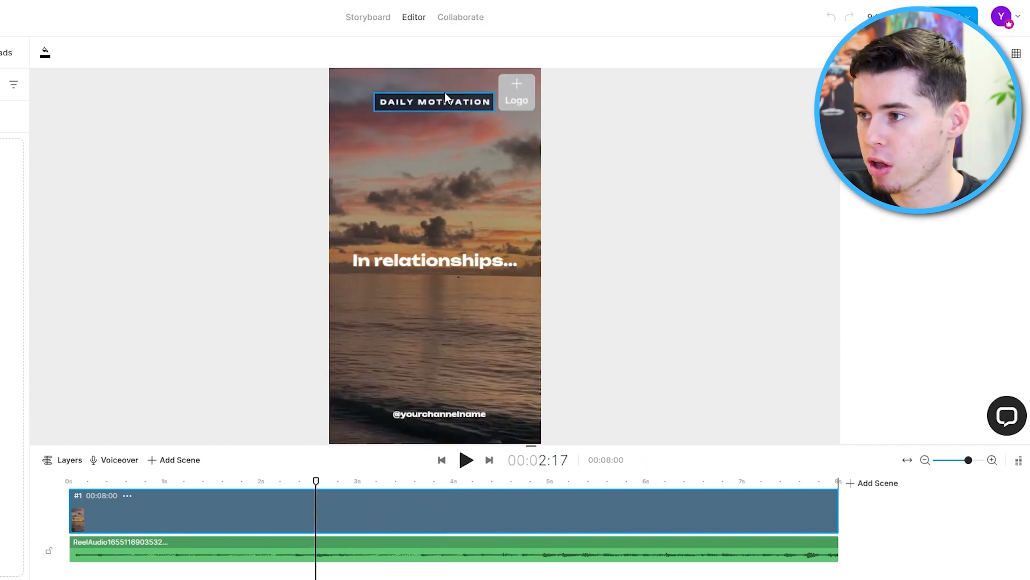
left_click(445, 94)
left_click_drag(447, 105, 452, 154)
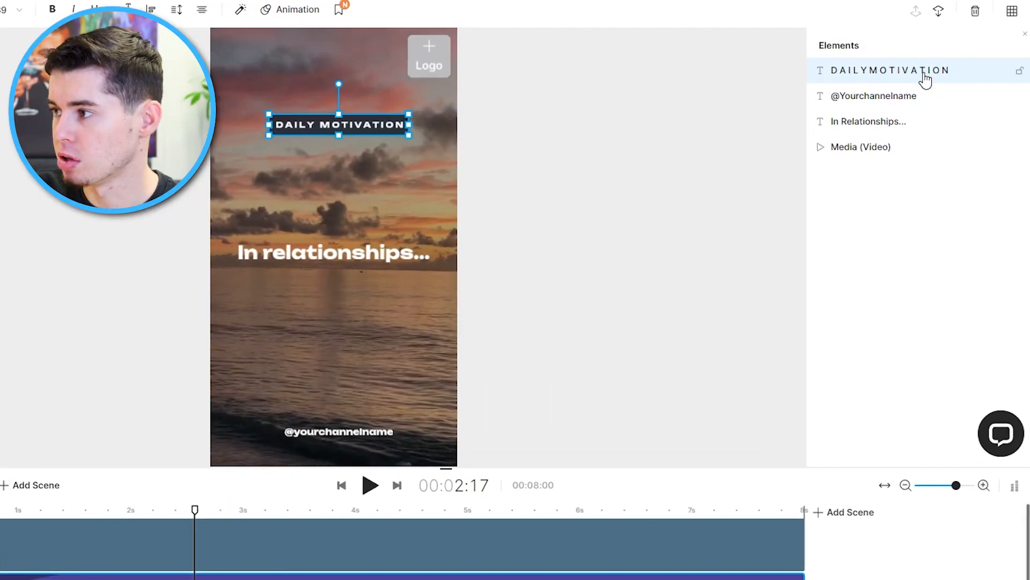
Replace the DAILY MOTIVATION label's text with "100% GIRL FACT" and enlarge the label, keeping it horizontally centred.
double_click(925, 79)
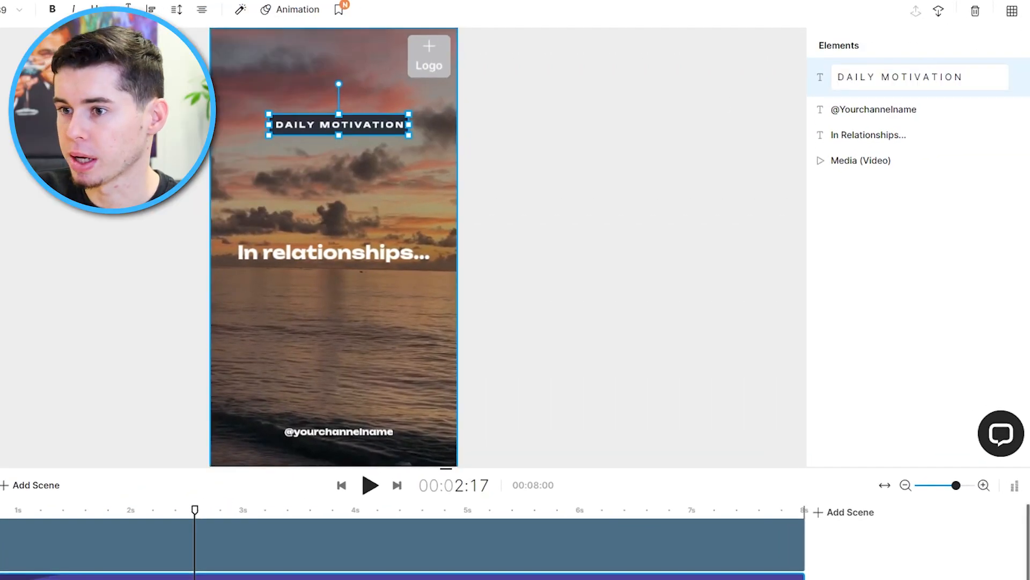
left_click_drag(977, 77, 839, 69)
type("100% GIRL FACT")
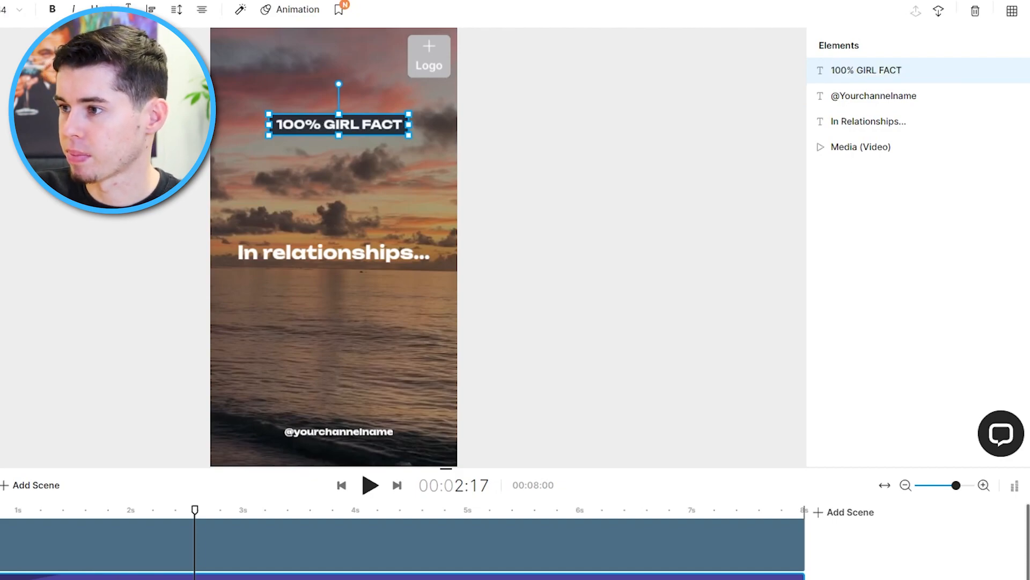
key("Return")
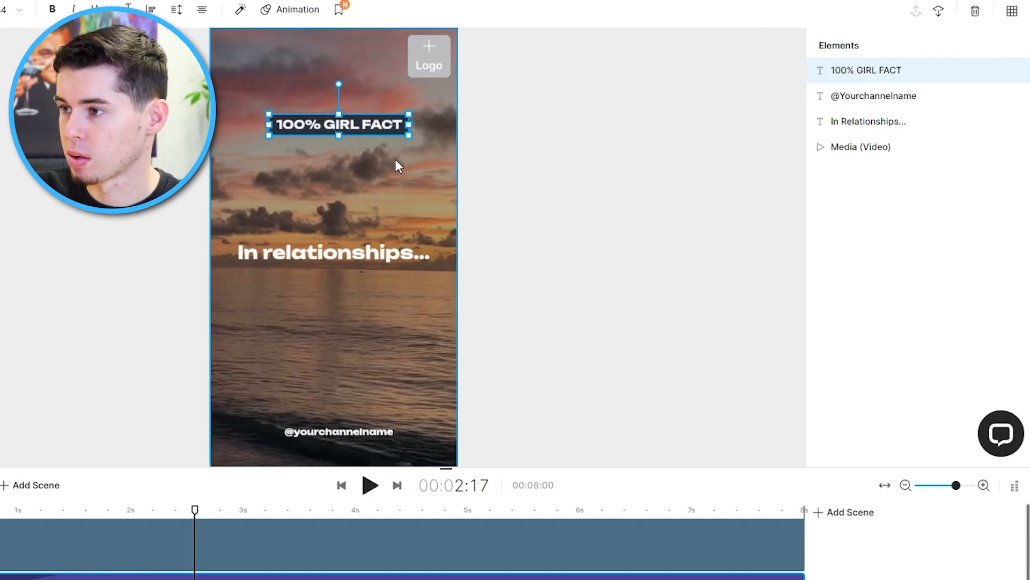
left_click_drag(412, 136, 433, 166)
left_click_drag(387, 119, 372, 129)
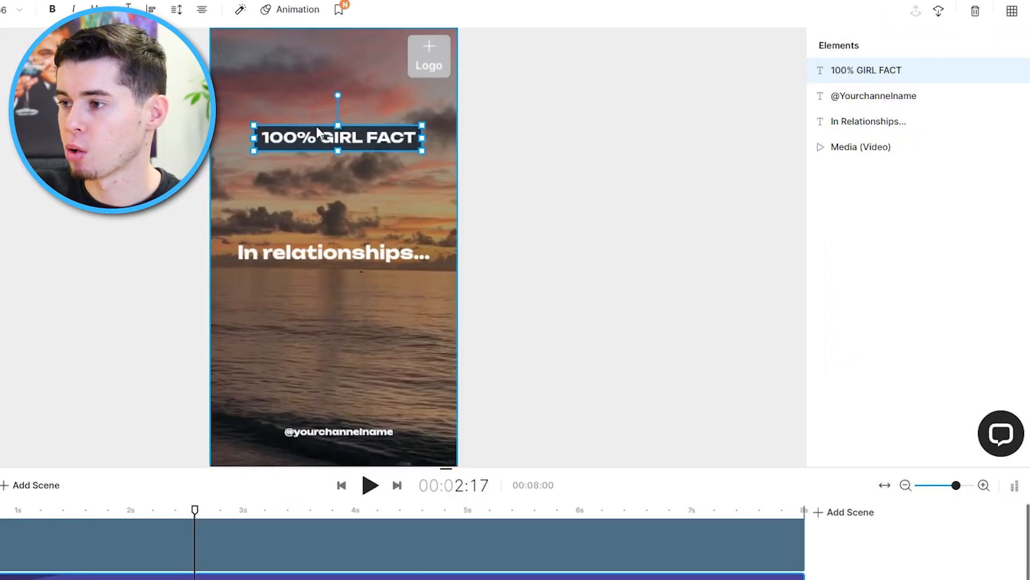
Replace the "In relationships..." text in the scene with "Even if a girl is in a relationship".
left_click(883, 120)
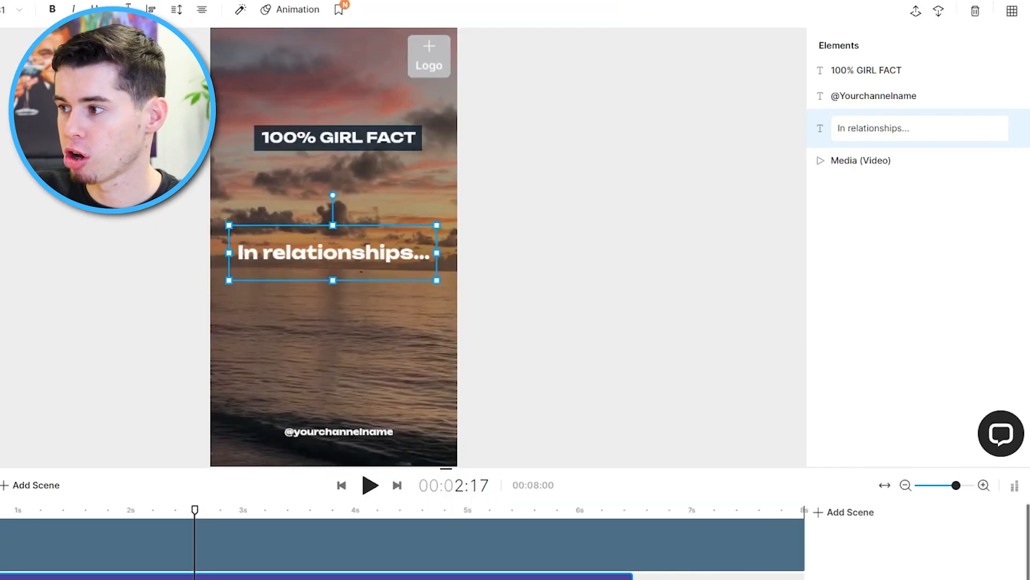
left_click_drag(881, 127, 836, 128)
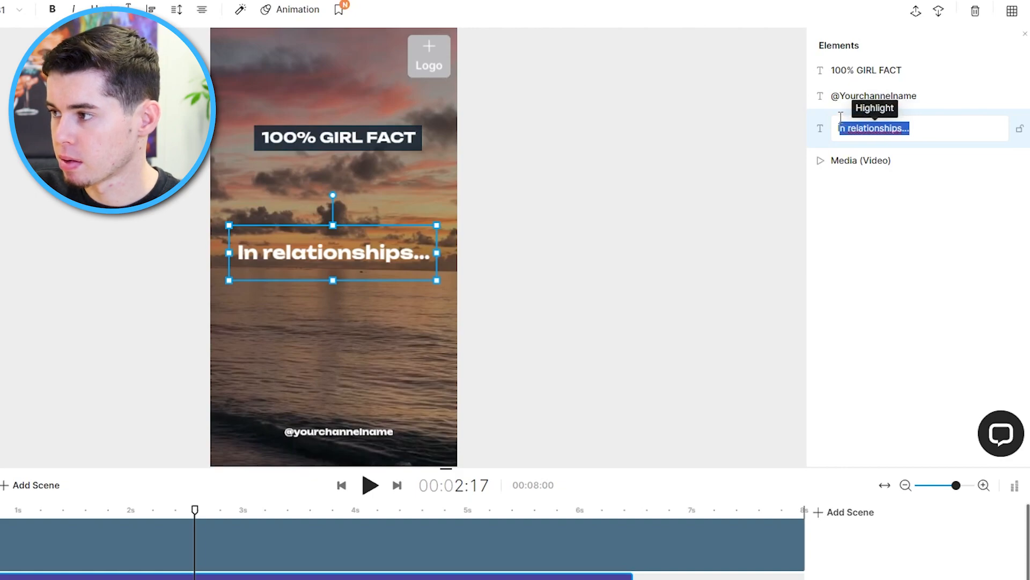
key("BackSpace")
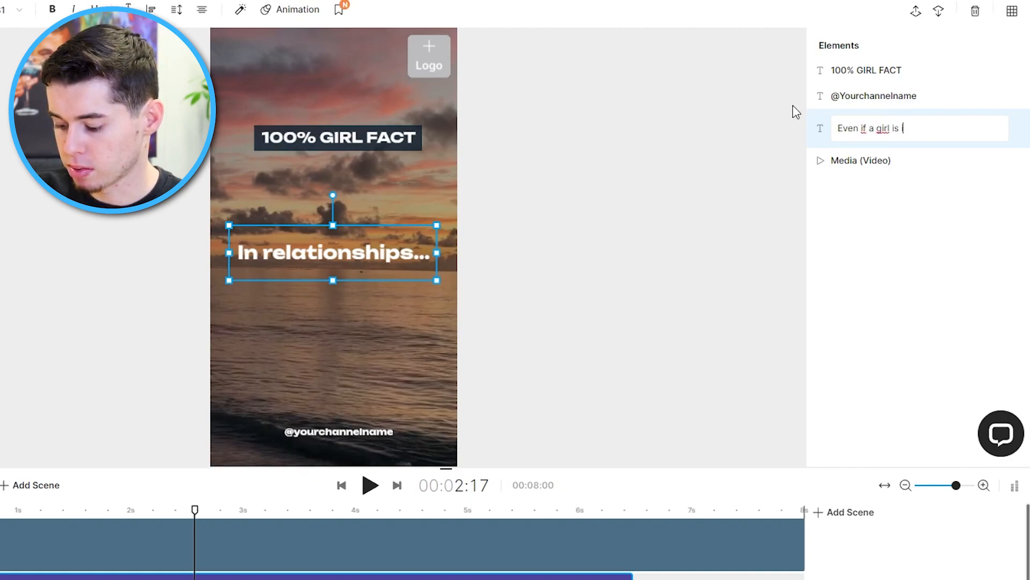
type("Even if a girl is in a rela")
type("tionship")
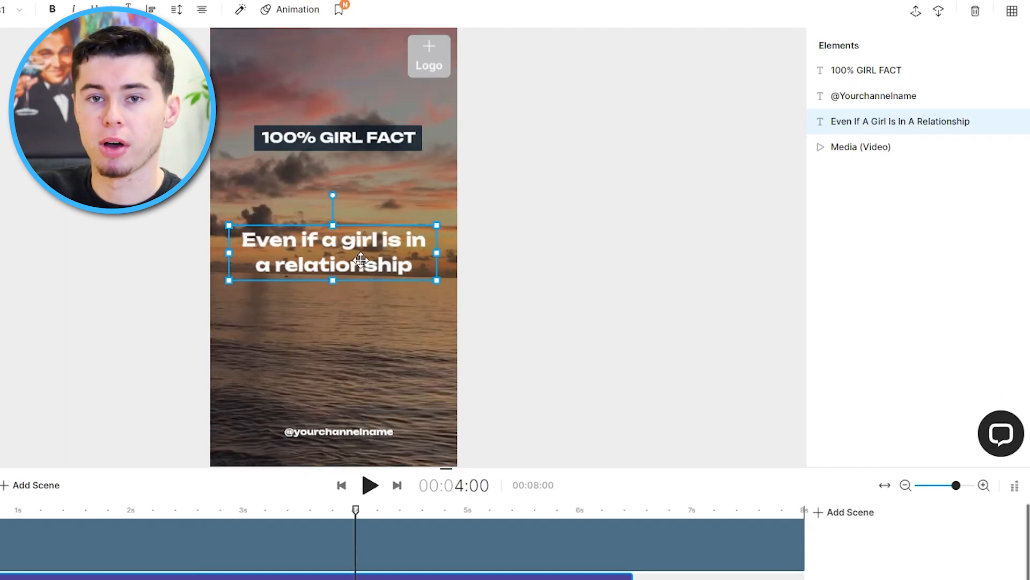
Scrub through the edited scene and play it from the beginning to check the new texts.
left_click_drag(355, 511, 726, 492)
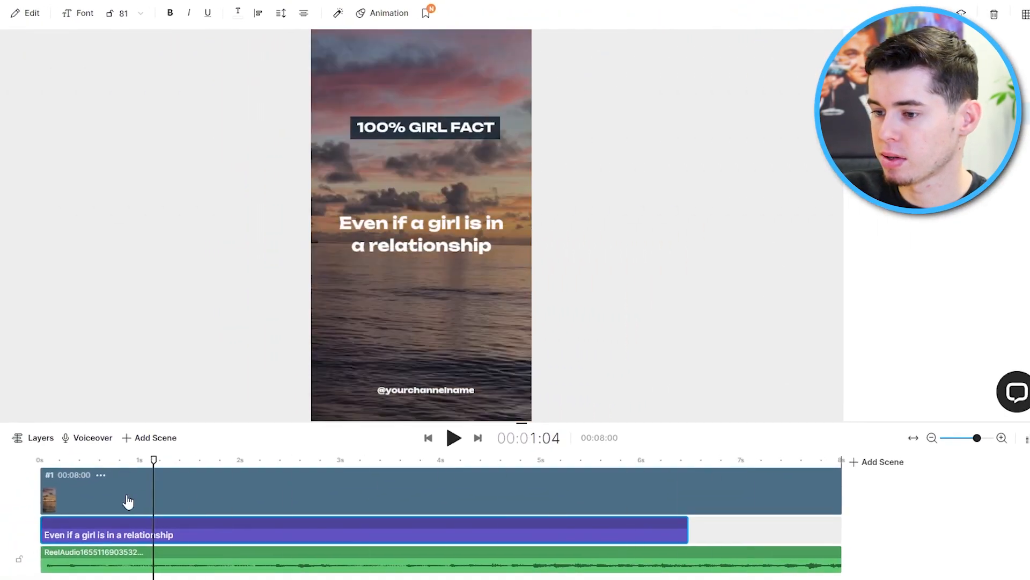
left_click(31, 486)
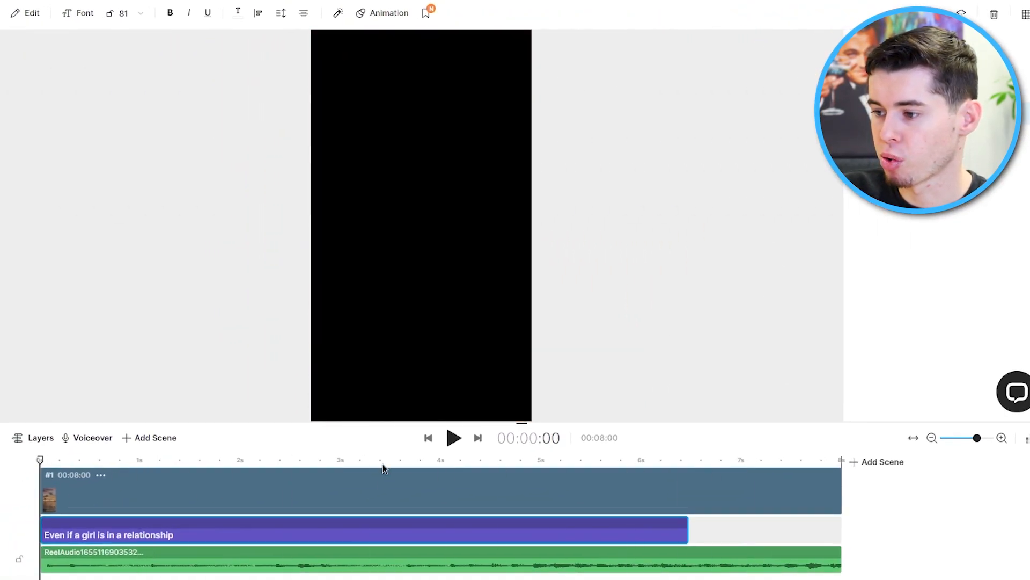
left_click(459, 443)
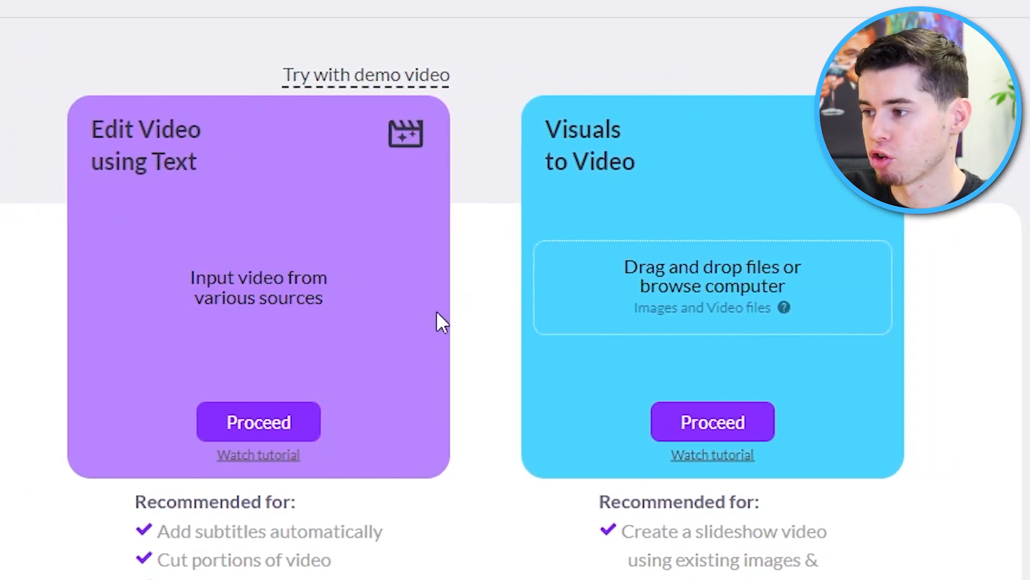
Switch to Pictory, examine its video creation options, and open the Script to Video editor.
left_click(299, 421)
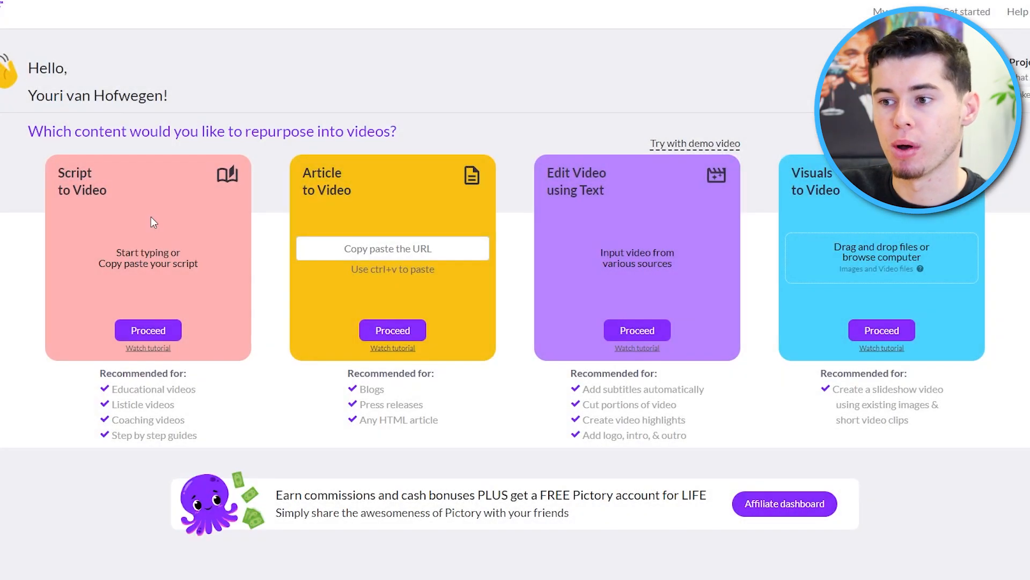
left_click(172, 325)
left_click(159, 181)
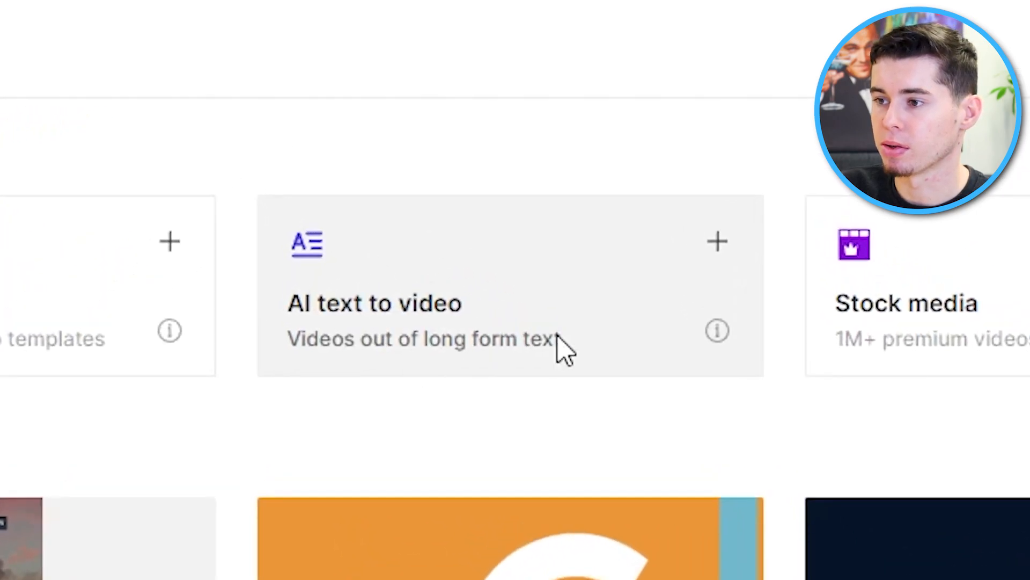
Back in InVideo, open AI text to video and create a Landscape (16:9) project from the Interesting Historical Facts template.
left_click(482, 303)
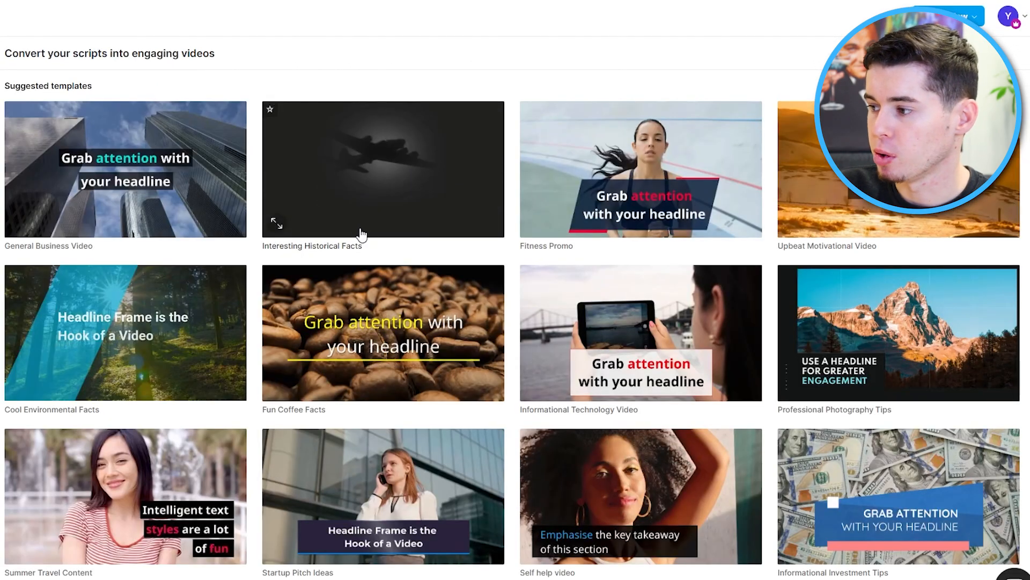
scroll(486, 318, "down", 20)
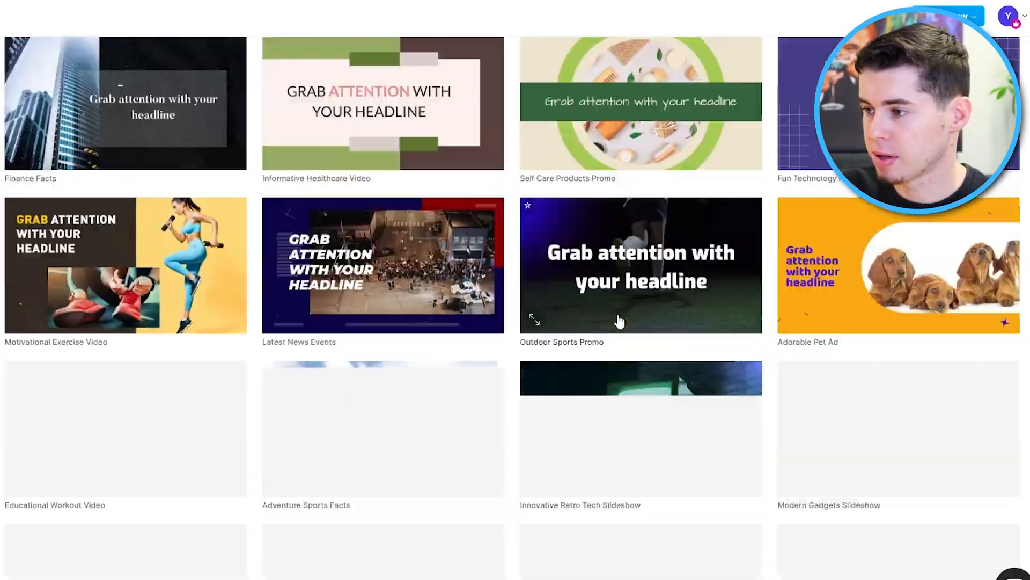
scroll(586, 267, "up", 20)
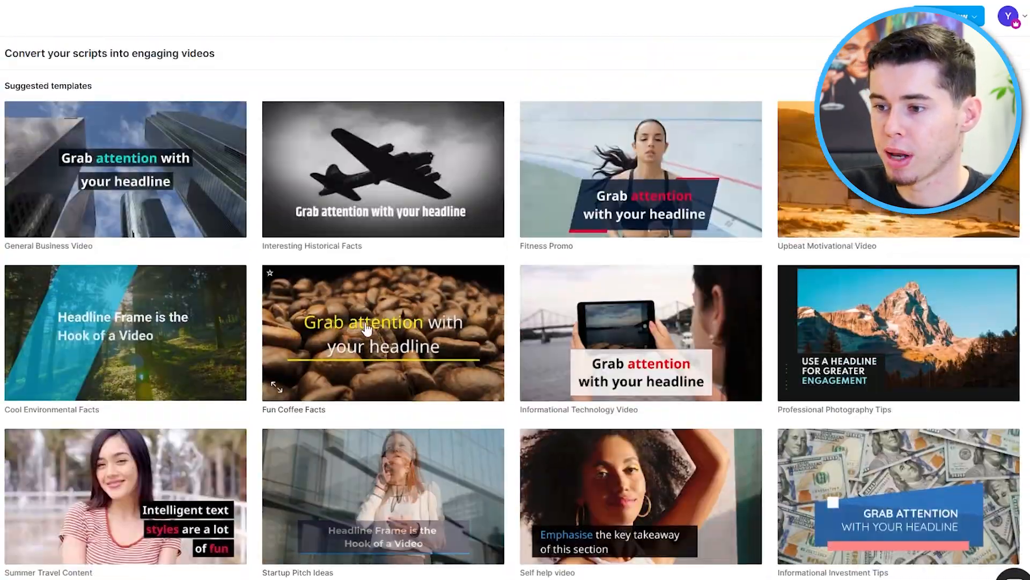
left_click(387, 180)
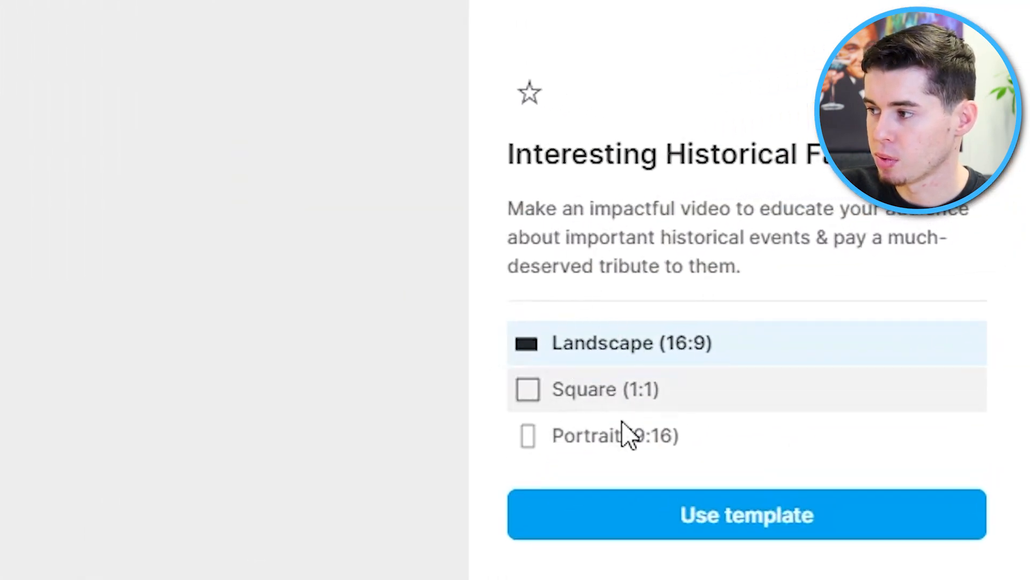
left_click(687, 499)
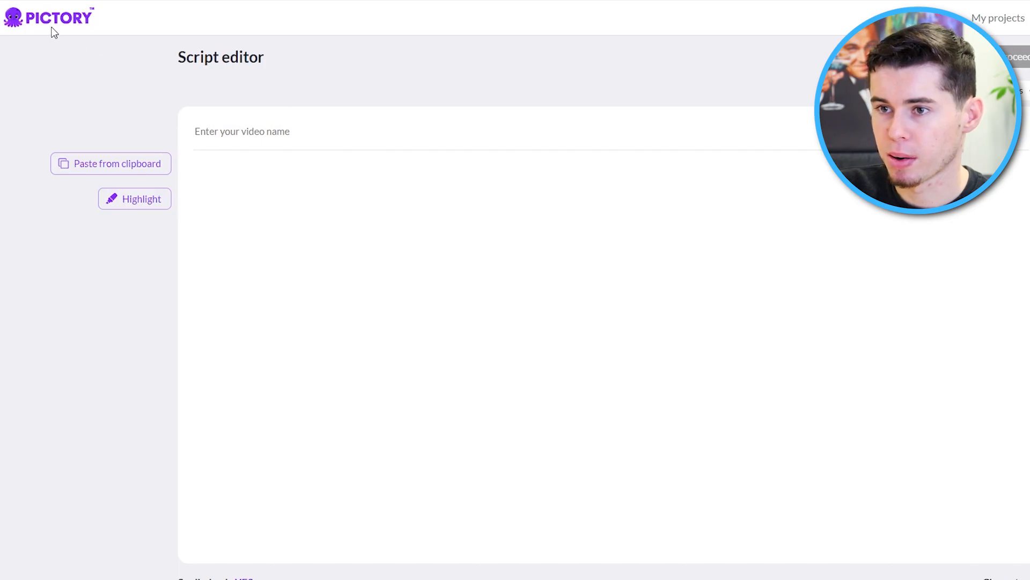
In Pictory, start a Script to Video project, paste in the whole Amsterdam facts script from the document, and continue to template selection.
left_click(31, 18)
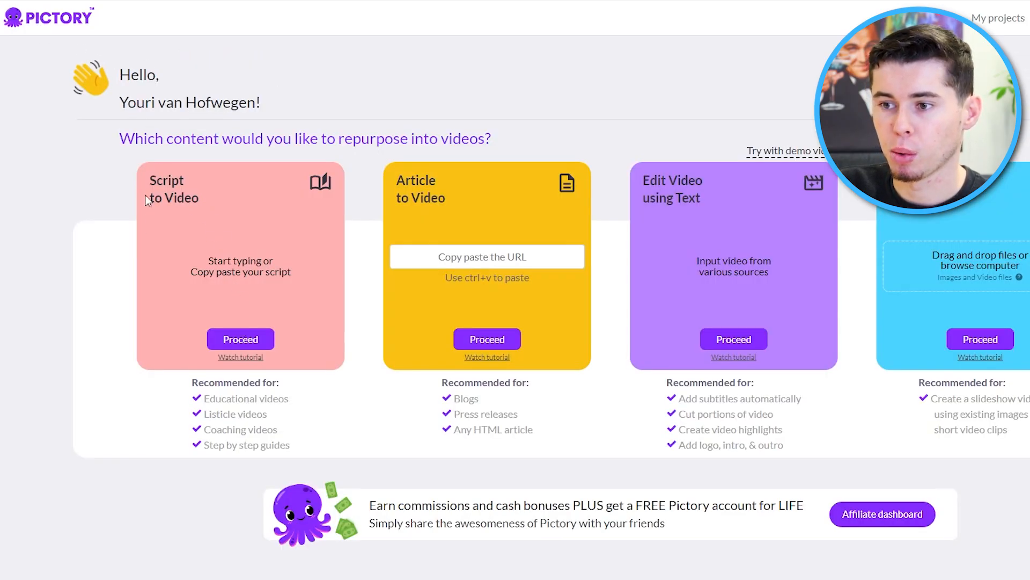
left_click(267, 339)
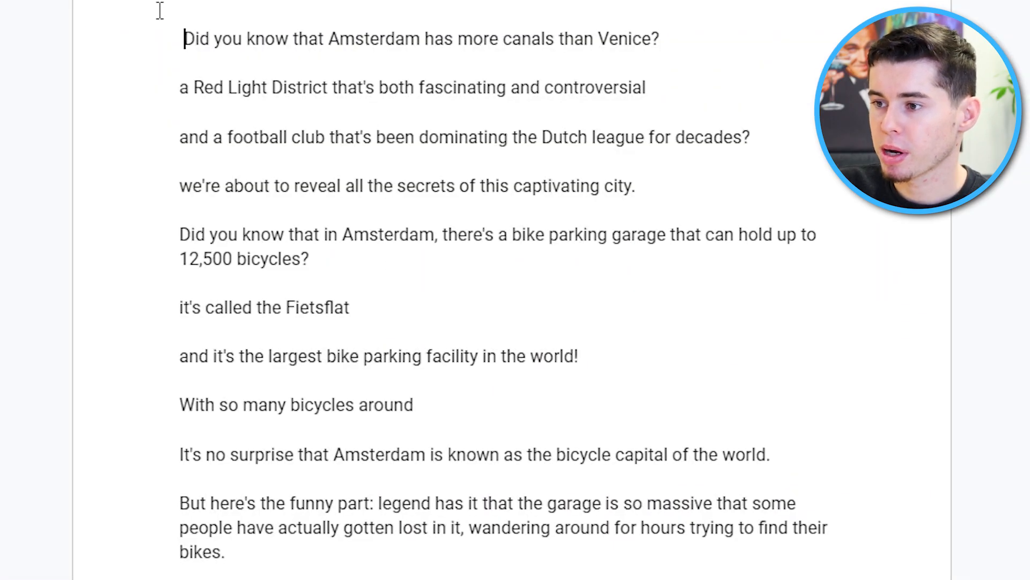
key("ctrl+a")
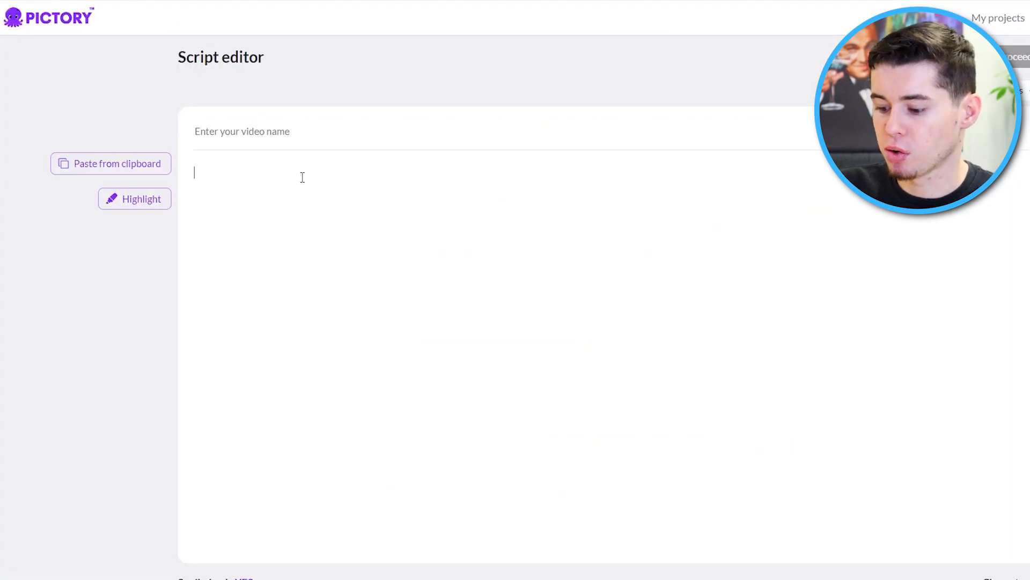
type("Did you know that Amsterdam has more canals than Venice? a Red Light District that's both fascinating and controversial and a football club that's been dominating the Dutch league for decades? we're about to reveal all the secrets of this captivating city.  Did you know that in Amsterdam, there's a bike parking garage that can hold up to 12,500 bicycles? it's called the Fietsflat and it's the largest bike parking facility in the world! With so many bicycles around It's no surprise that Amsterdam is known as the bicycle capital of the world. But here's the funny part: legend has it that the garage is so massive that some people have actually gotten lost in it, wandering around for hours trying to find their bikes. So if you're planning to park your bike in Amsterdam, make sure you have a good sense of direction (or a GPS!) to avoid getting lost in the Fietsflat.")
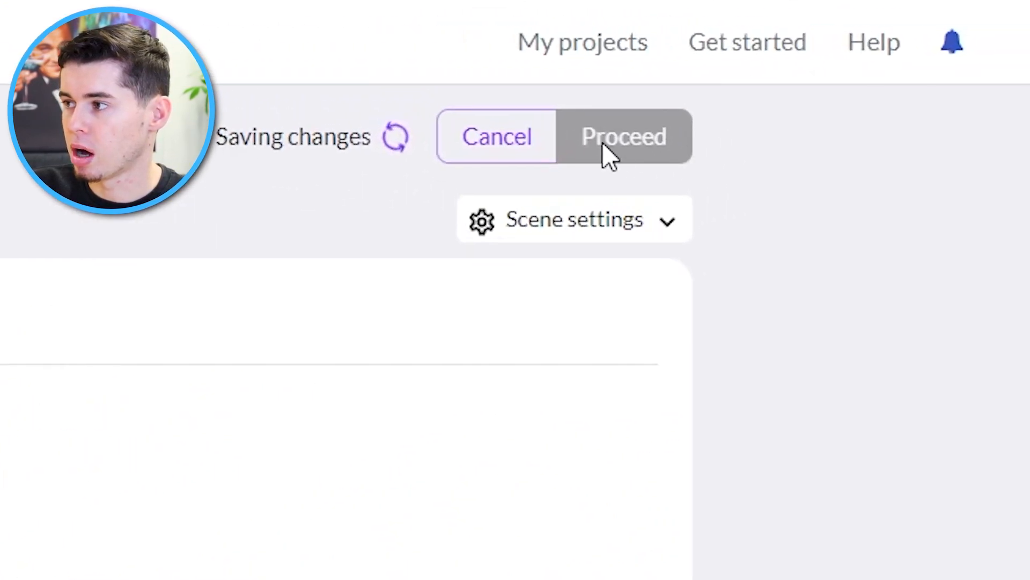
left_click(639, 141)
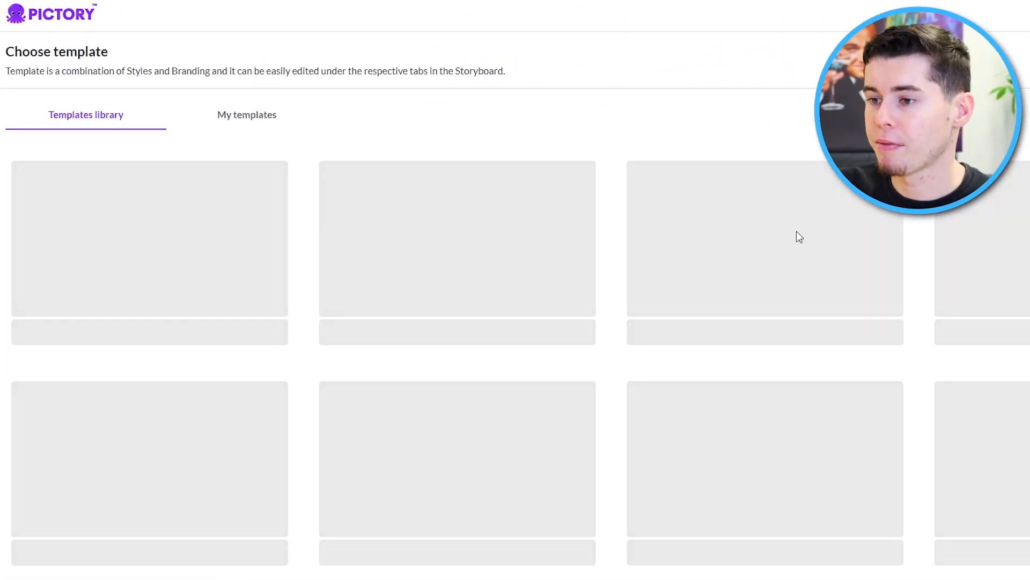
Browse the templates library and choose the Subtitle Yellow template in the 16:9 aspect ratio.
scroll(572, 355, "down", 20)
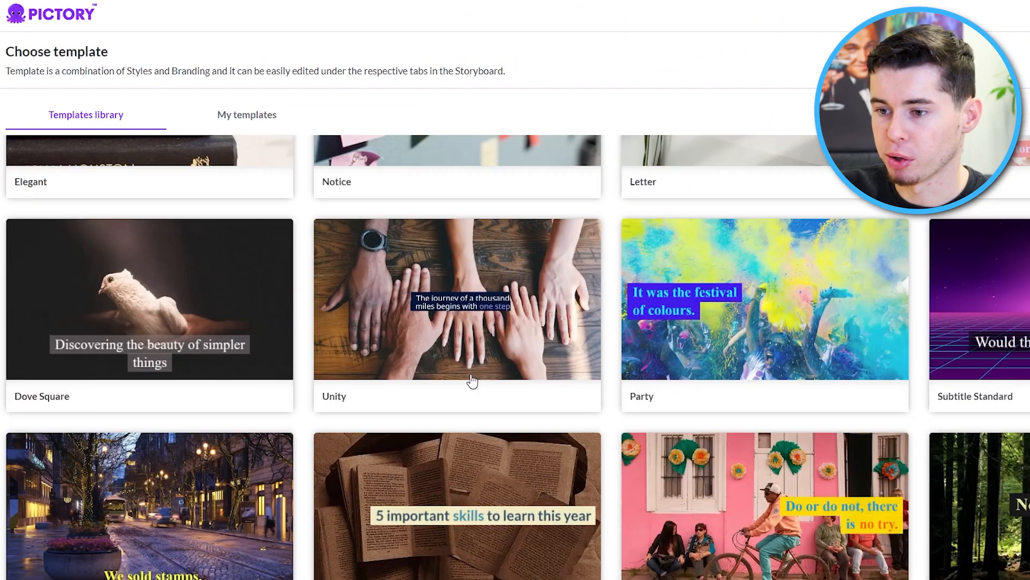
scroll(782, 396, "down", 13)
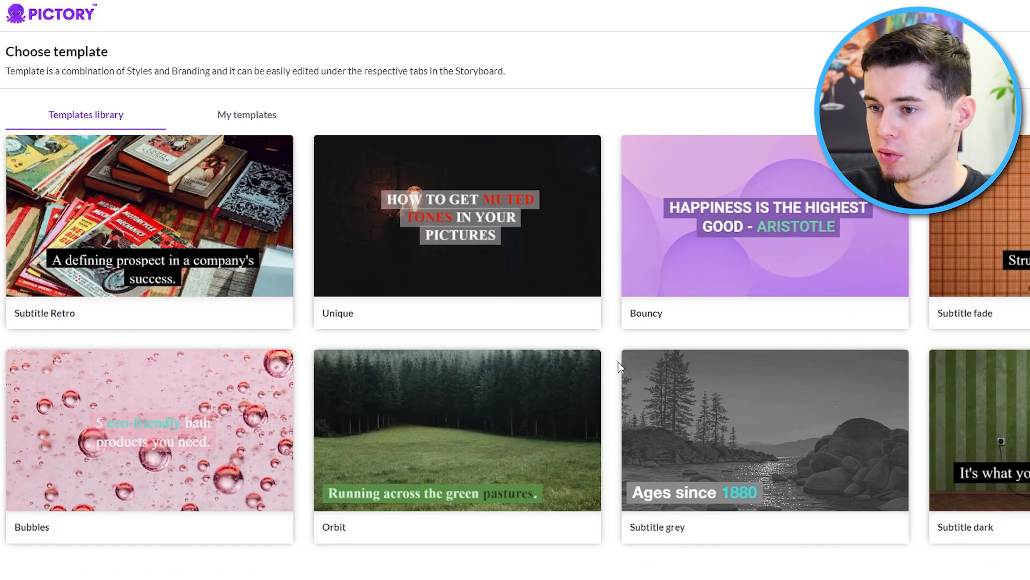
scroll(618, 362, "up", 6)
scroll(539, 364, "up", 3)
mouse_move(208, 415)
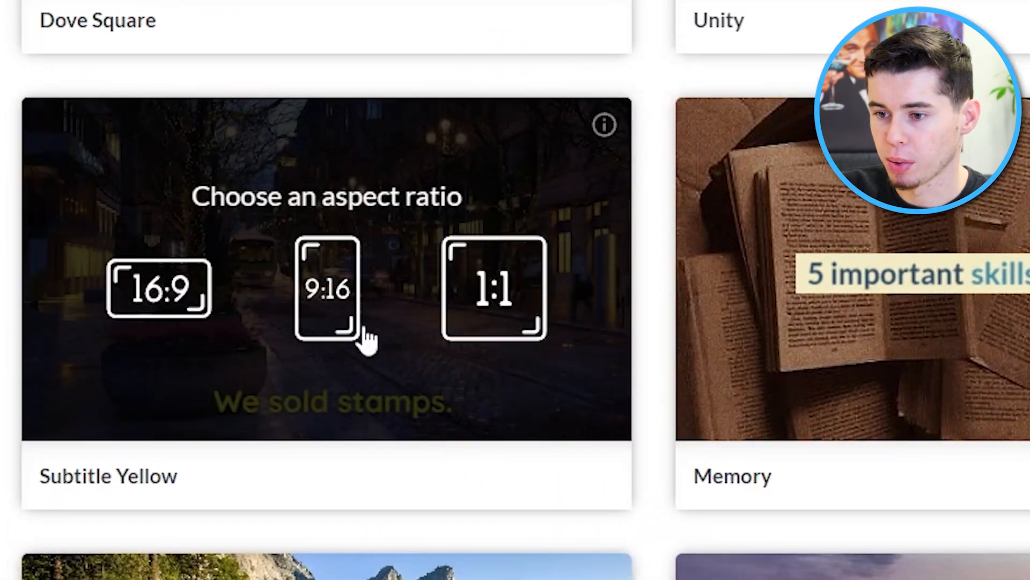
left_click(124, 290)
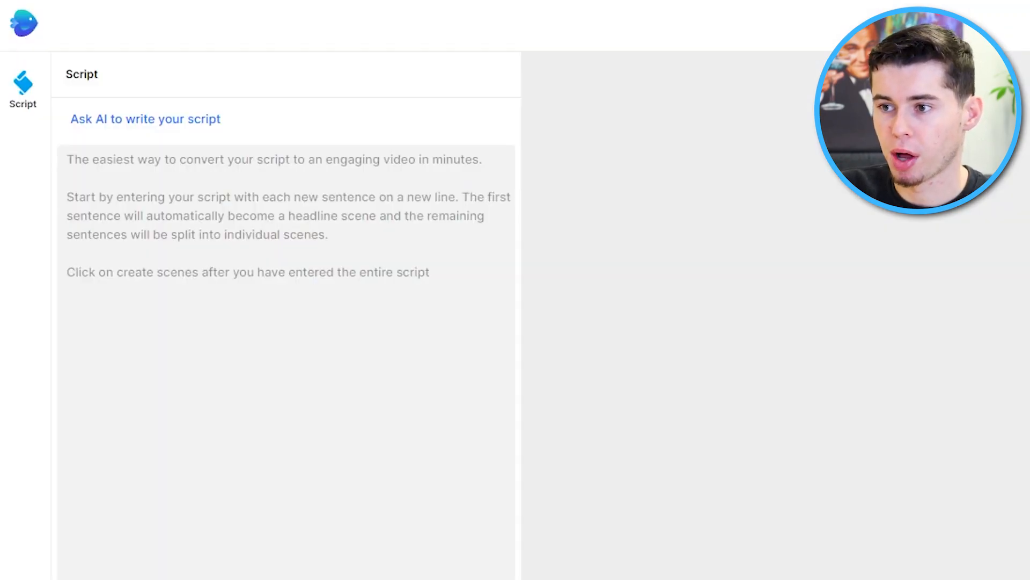
In InVideo, paste the Amsterdam facts script and set the auto-suggested media sources to iStock and Premium, without Free.
left_click(319, 213)
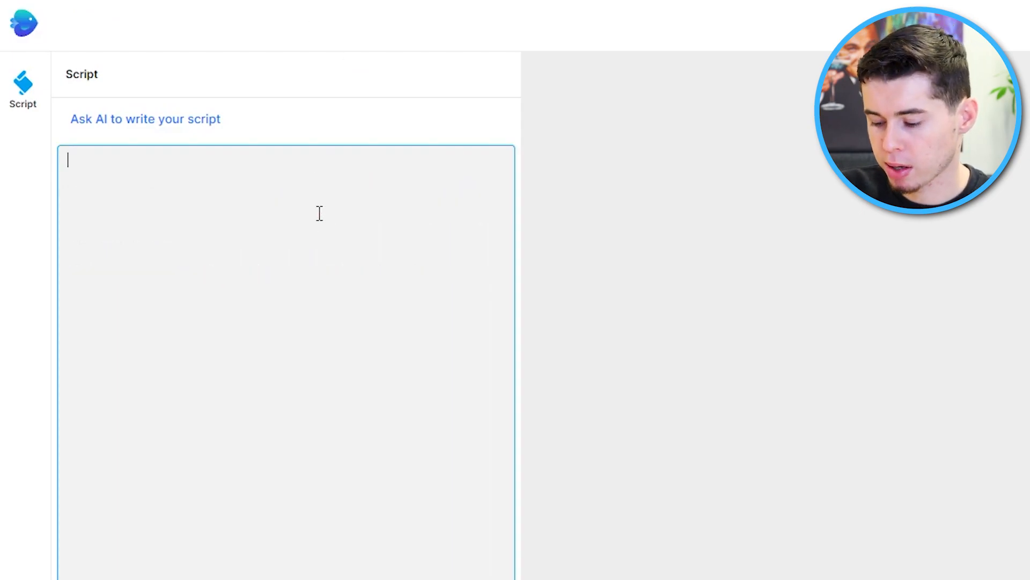
type("Did you know that Amsterdam has more canals than Venice?  a Red Light District that's both fascinating and controversial  and a football club that's been dominating the Dutch league for decades?  we're about to reveal all the secrets of this captivating city.  Did you know that in Amsterdam, there's a bike parking garage that can hold up to 12,500 bicycles?  It's called the Fietsflat  and it's the largest bike parking facility in the world!  With so many bicycles around  It's no surprise that Amsterdam is known as the bicycle capital of the world.  But here's the funny part: legend has it that the garage is so massive that some people have actually gotten lost in it, wandering around for hours trying to find their bikes.  So if you're planning to park your bike in Amsterdam, make sure you have a good sense of direction (or a GPS!) to avoid getting lost in the Fietsflat.")
scroll(318, 82, "down", 5)
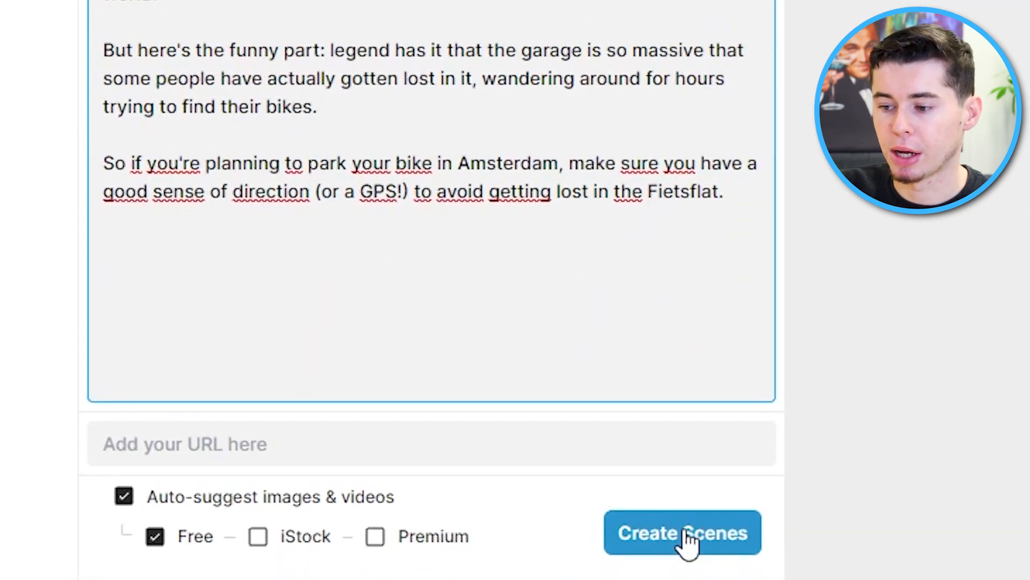
left_click(258, 537)
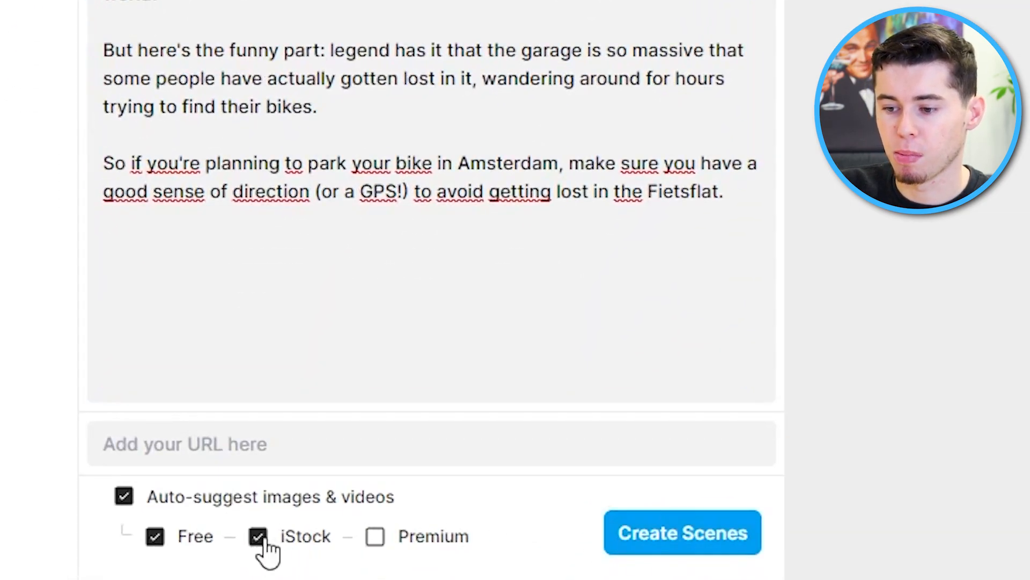
left_click(375, 537)
left_click(154, 537)
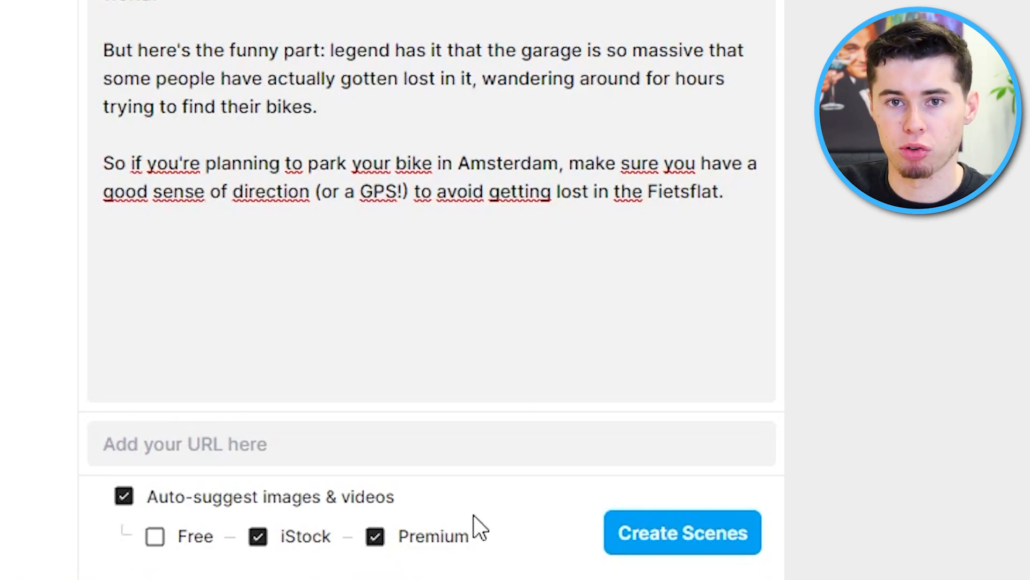
left_click(982, 60)
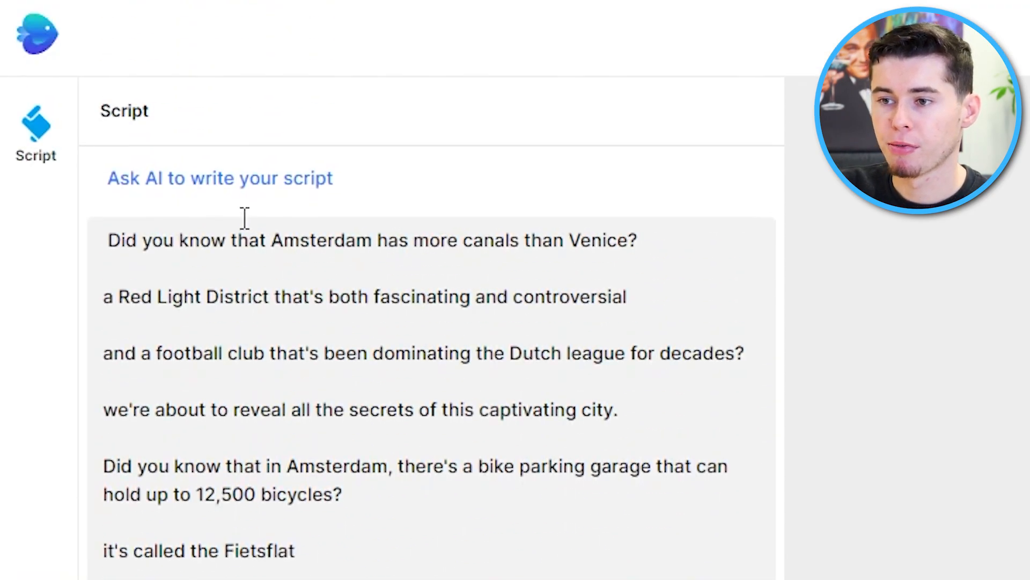
Clear the script and have the AI generate one from "write me a script on the 10 most dangerous animals in africa".
left_click_drag(114, 579, 37, 145)
key("BackSpace")
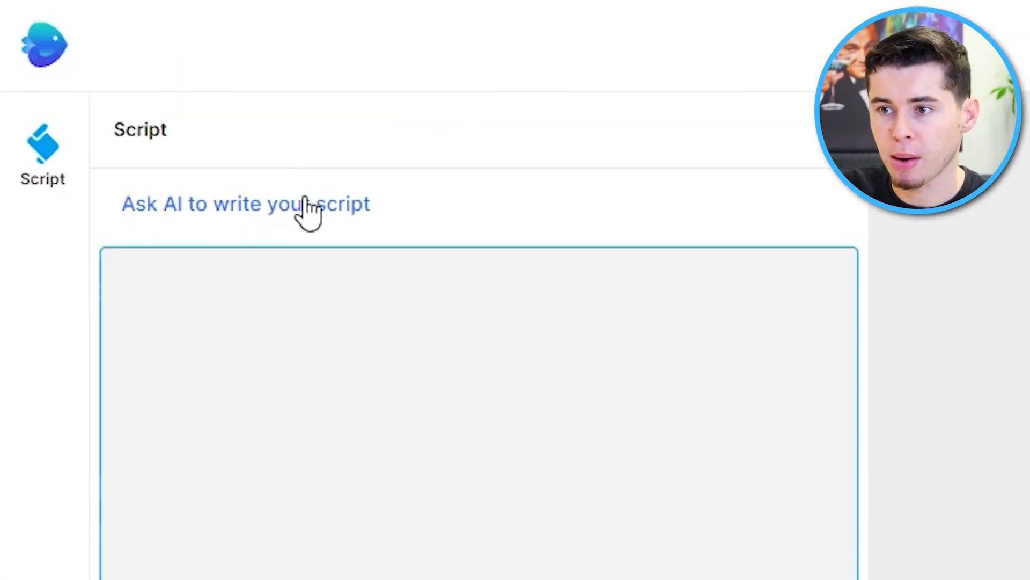
left_click(303, 203)
left_click(416, 223)
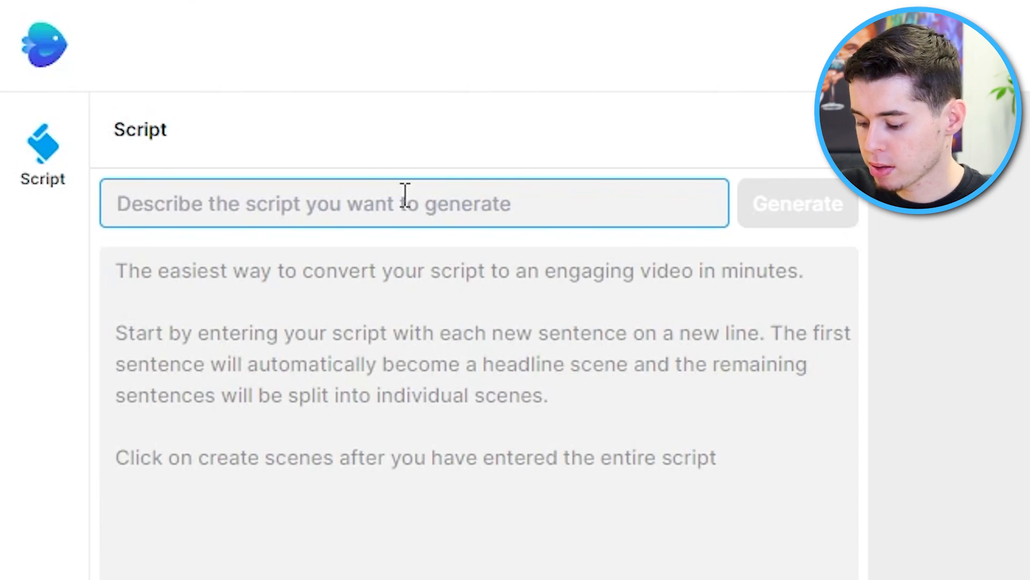
type("write me a script on the ")
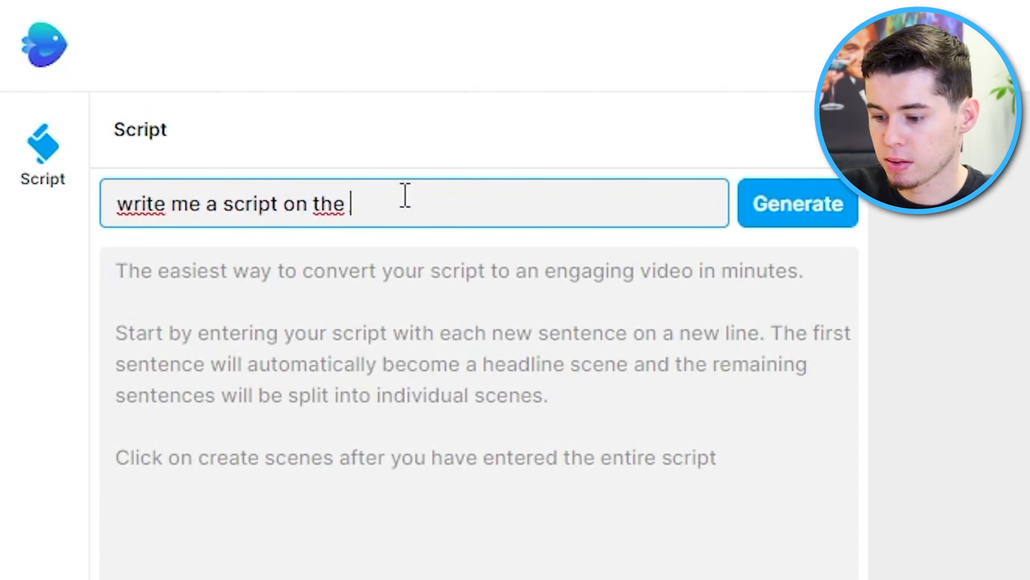
type("10 most dan")
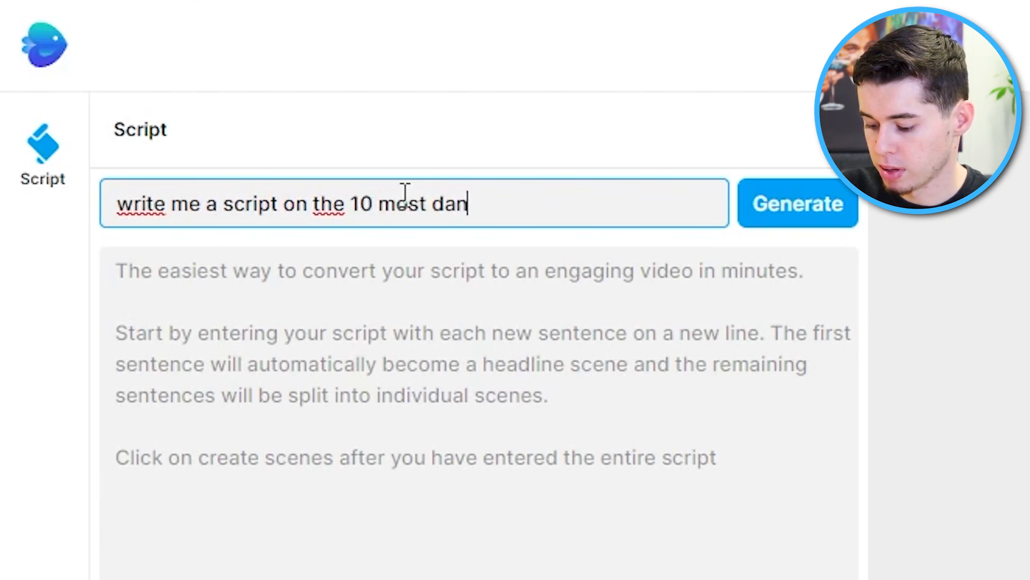
type("gerous animals in africa")
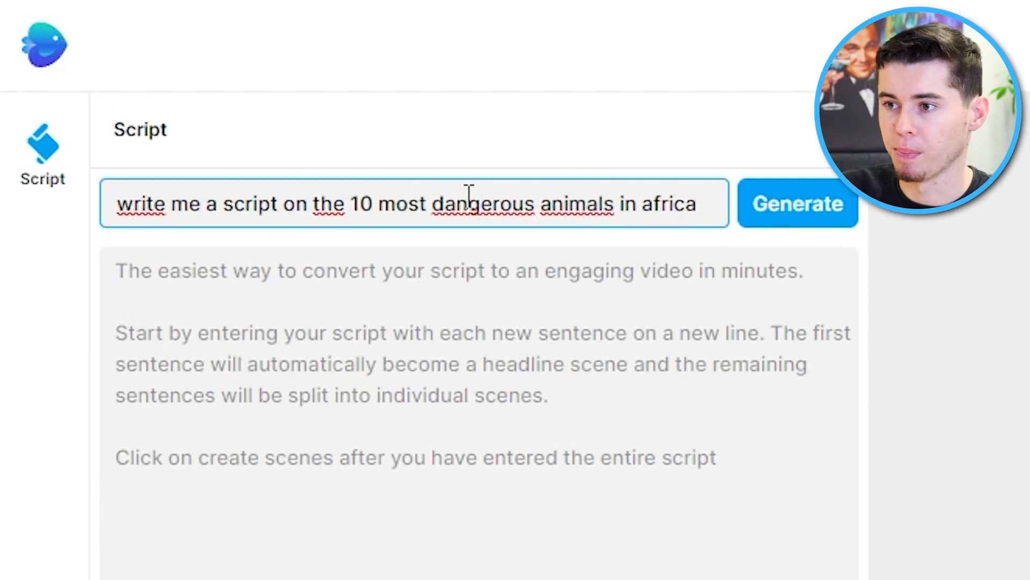
left_click(796, 204)
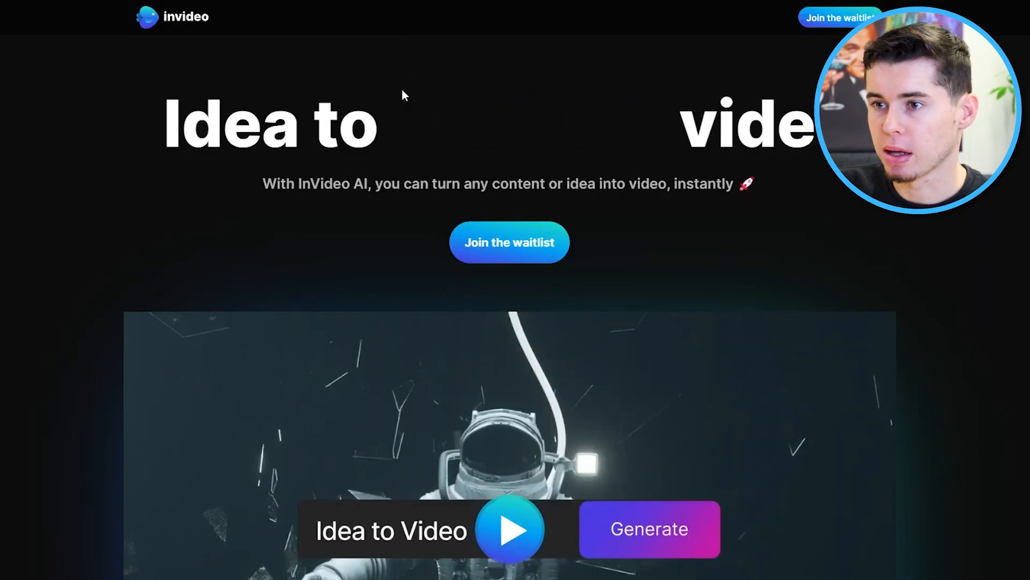
View the Idea to Video demo on the InVideo AI waitlist page.
scroll(327, 279, "down", 3)
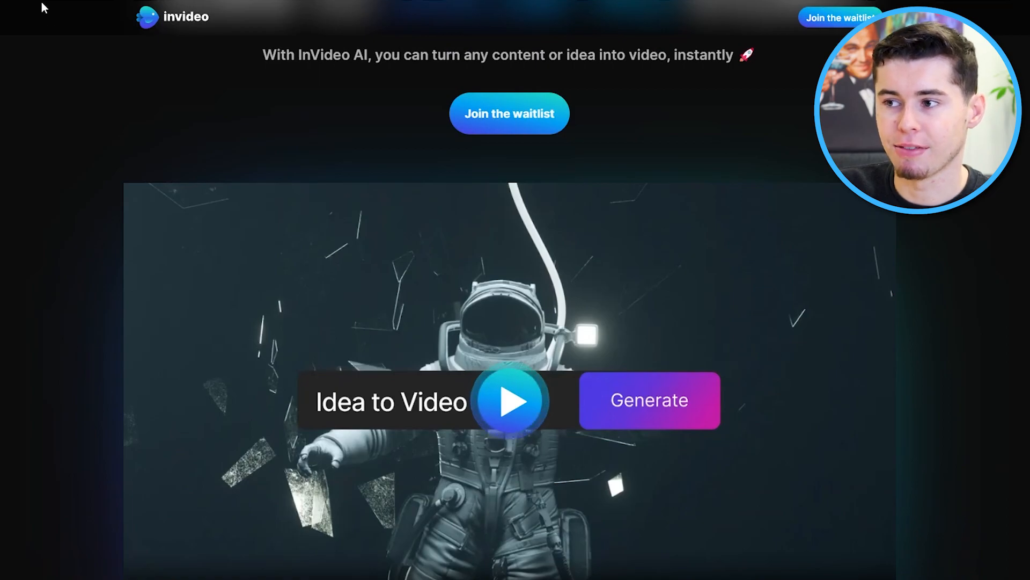
Play the astronaut demo video on the InVideo AI waitlist page and pause it partway through.
scroll(184, 161, "up", 2)
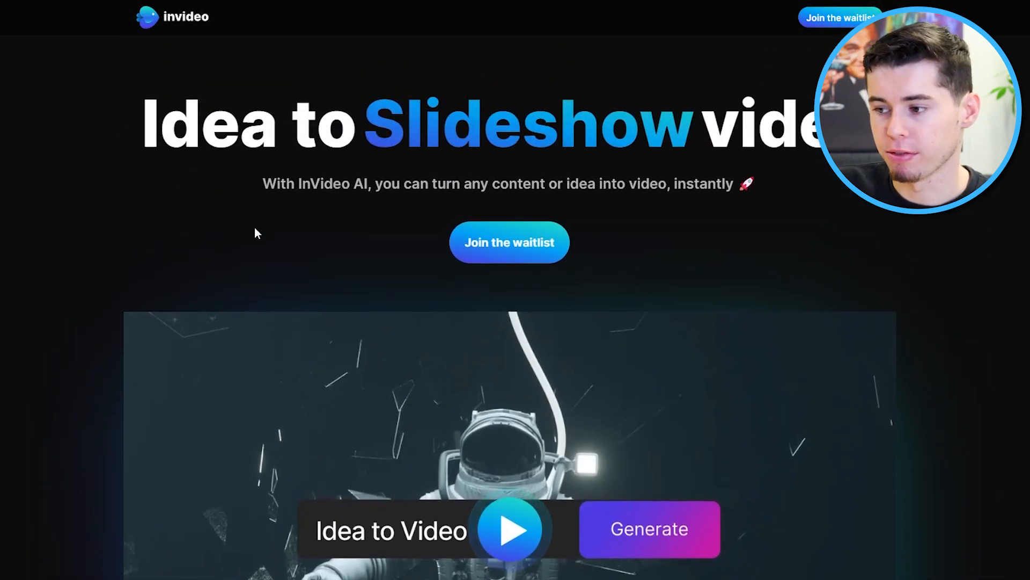
scroll(211, 211, "down", 3)
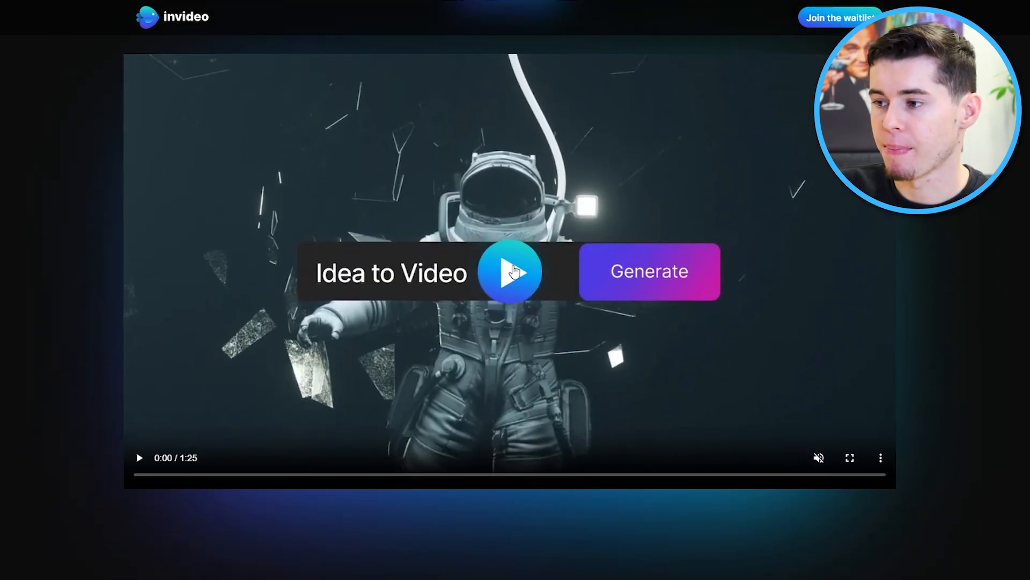
left_click(498, 273)
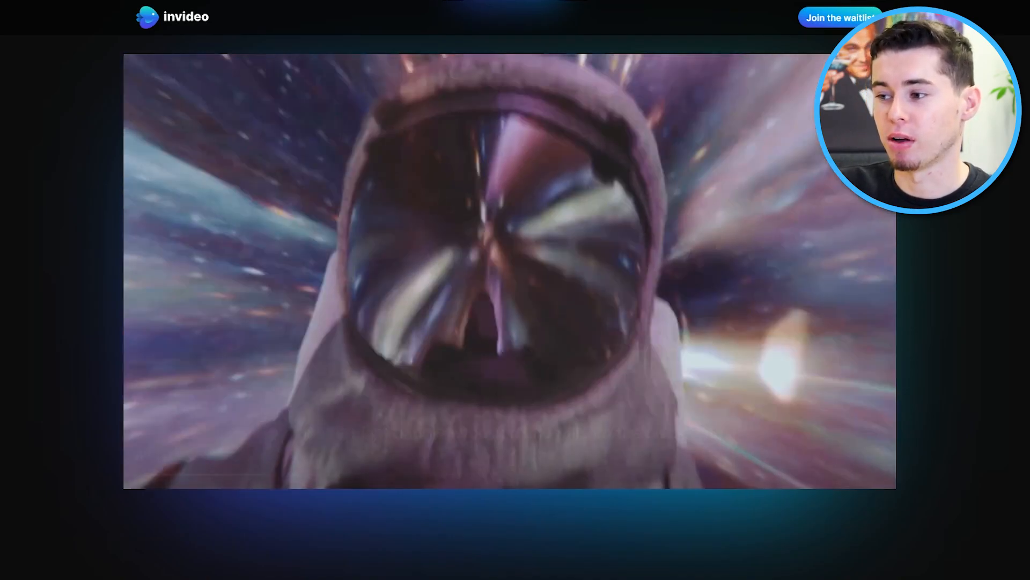
left_click(530, 304)
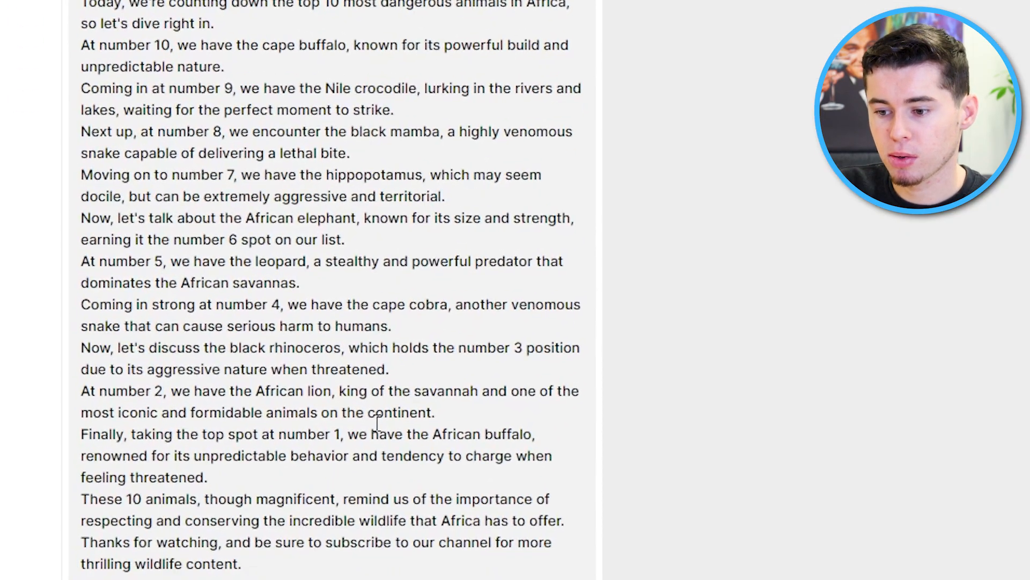
Turn the generated African animals script into a storyboard and look through its list of scenes.
scroll(656, 424, "down", 10)
left_click(709, 541)
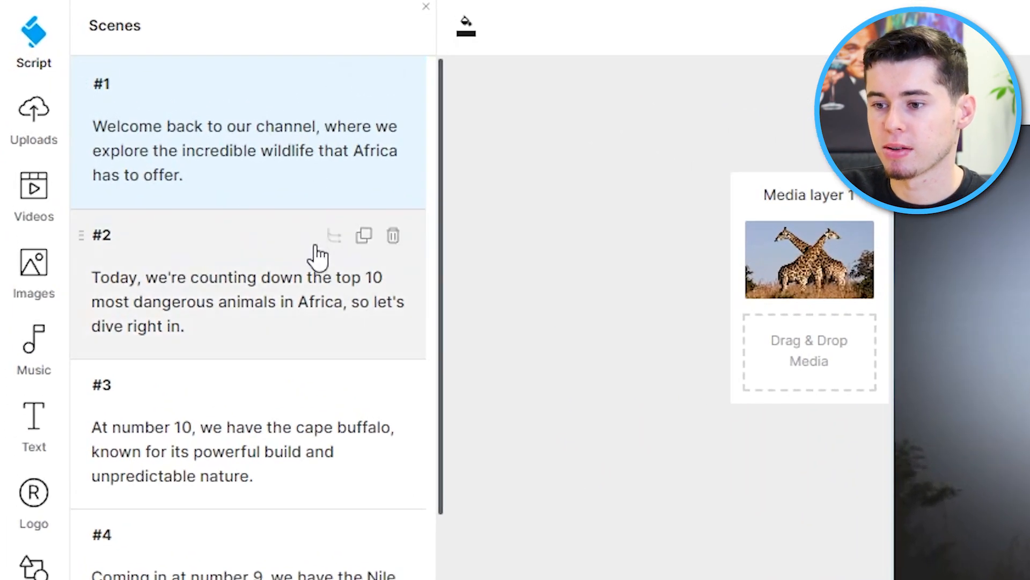
scroll(317, 424, "down", 15)
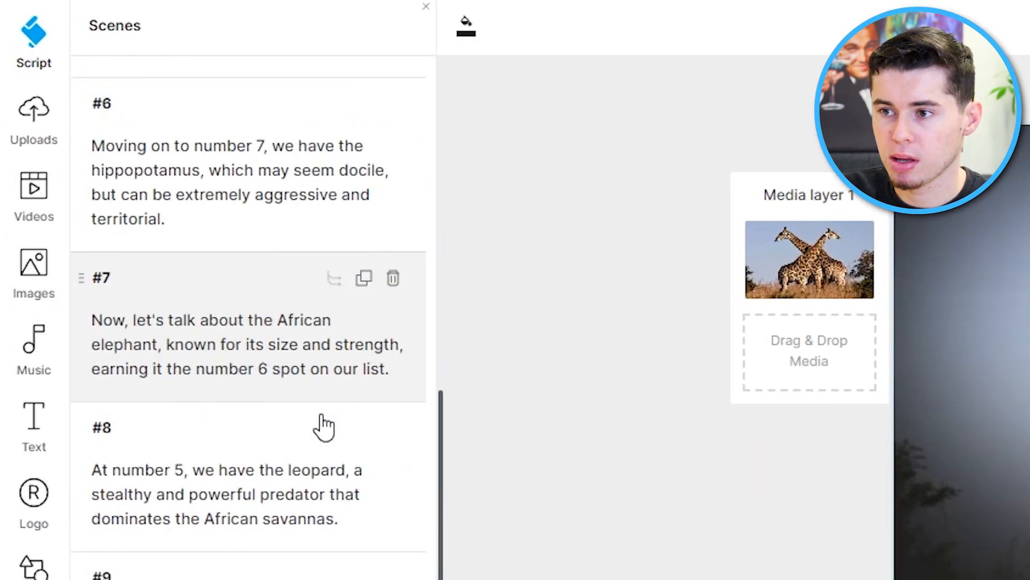
scroll(329, 462, "up", 15)
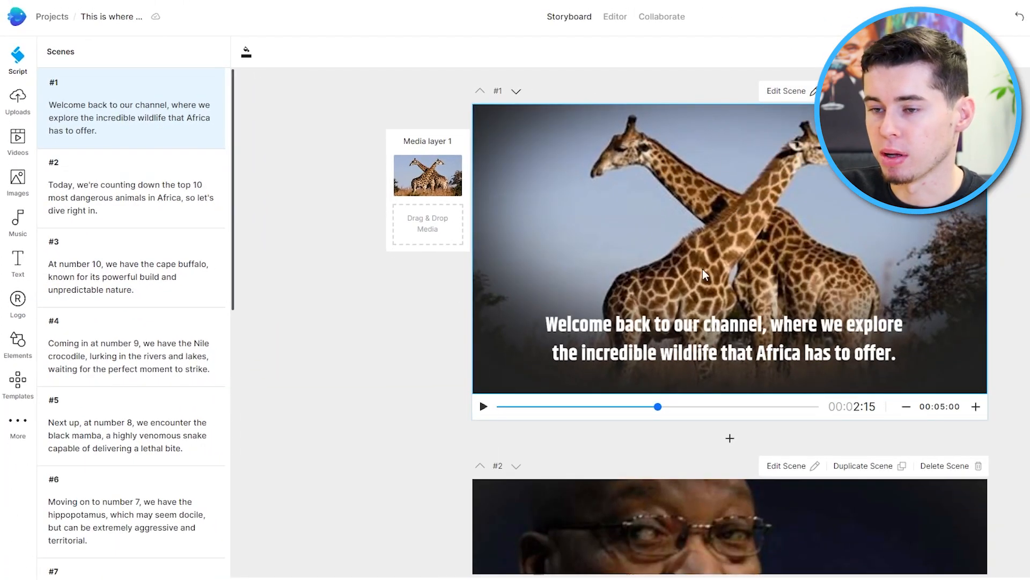
Check the media matched to scenes 2, 3 and 4 and read through the remaining scene texts.
left_click(154, 190)
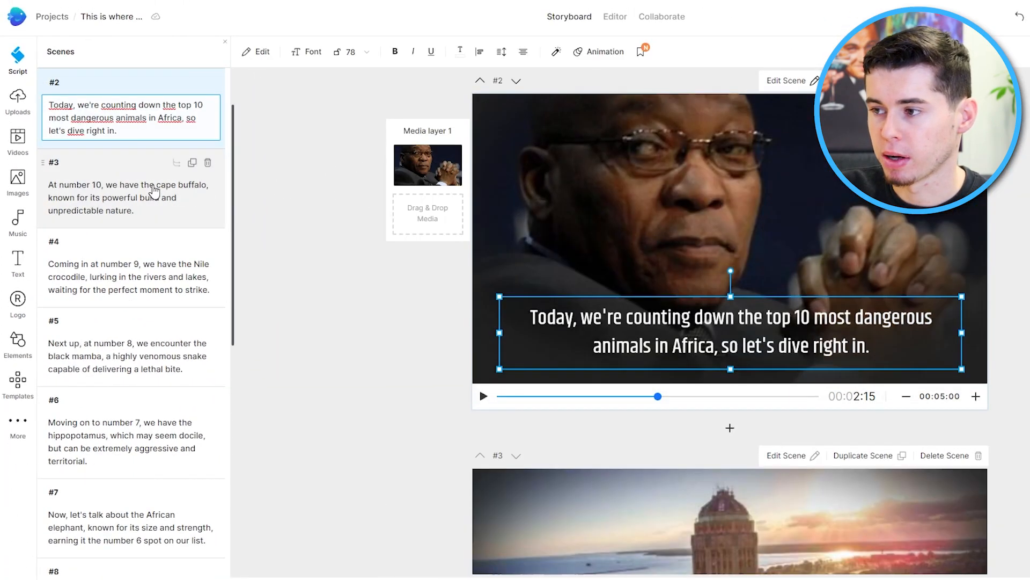
left_click(73, 174)
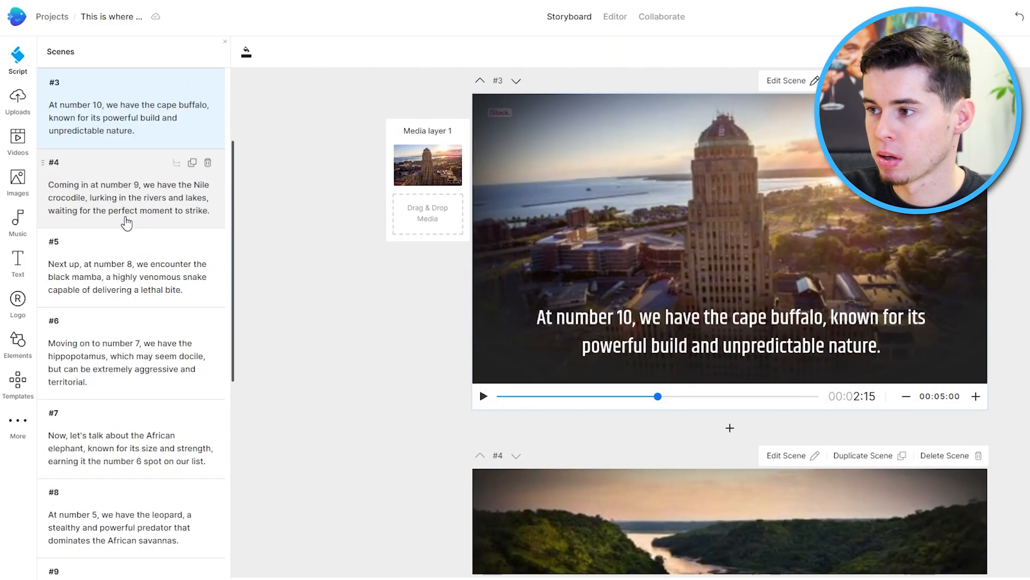
left_click(129, 211)
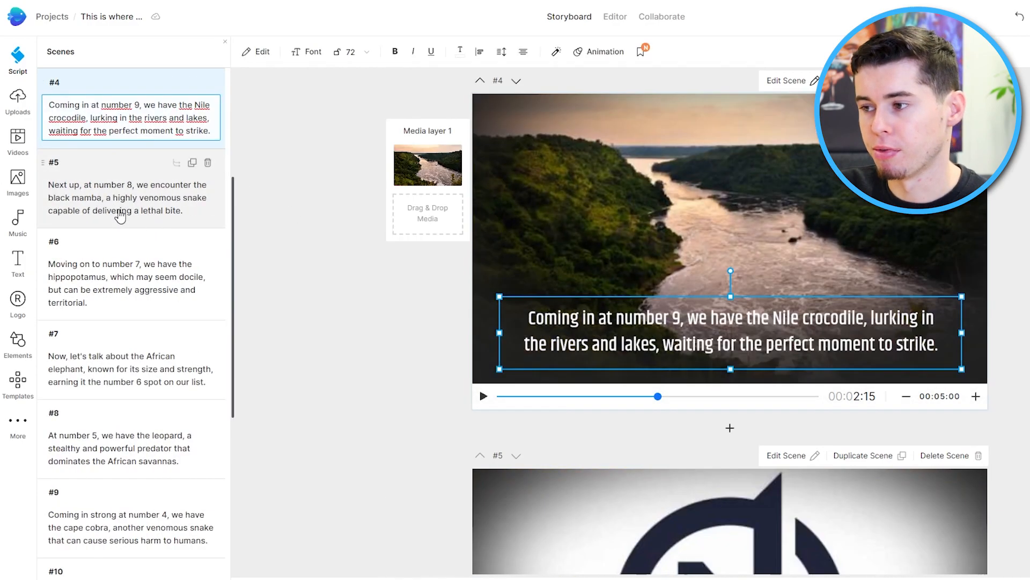
scroll(134, 293, "down", 5)
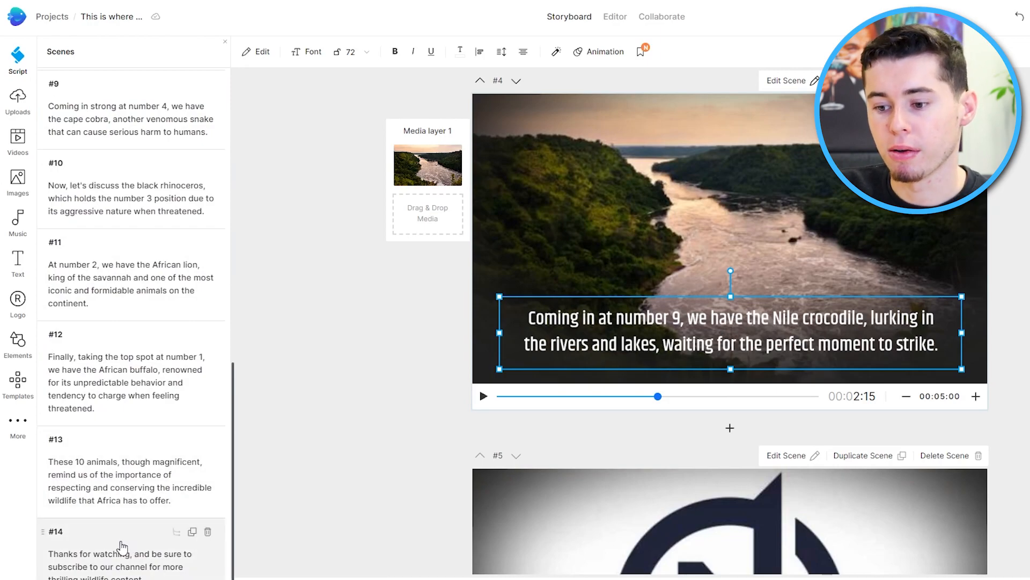
scroll(115, 486, "up", 10)
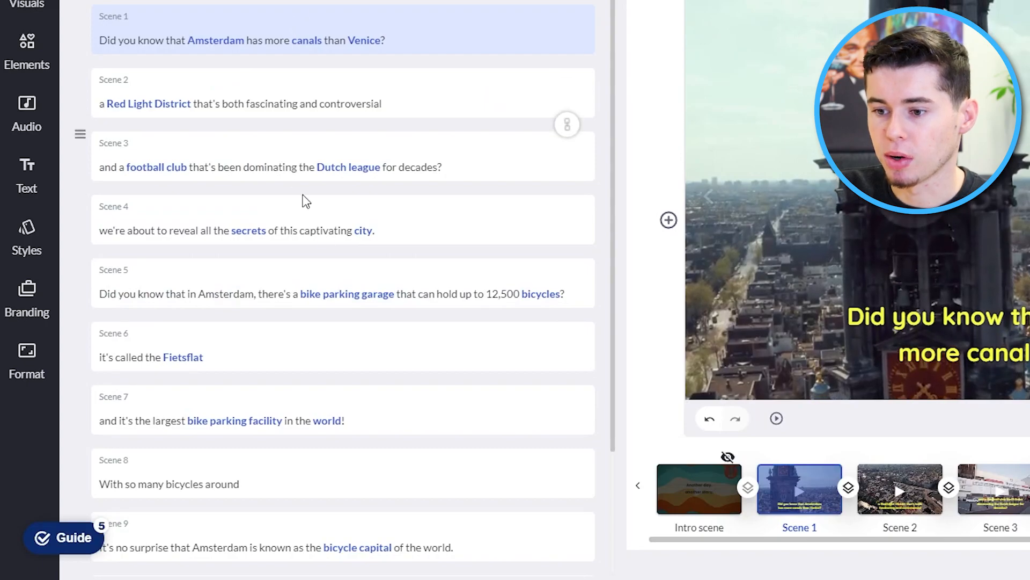
Switch to Pictory and compare its Amsterdam storyboard, previewing several scenes against their script lines, including scenes 4 and 5.
scroll(376, 279, "down", 3)
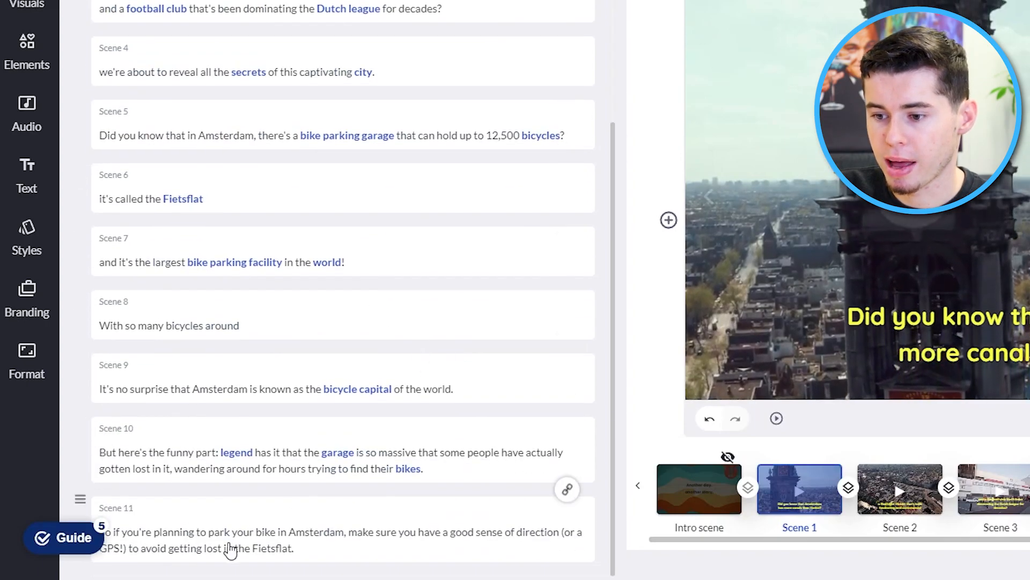
scroll(260, 460, "up", 3)
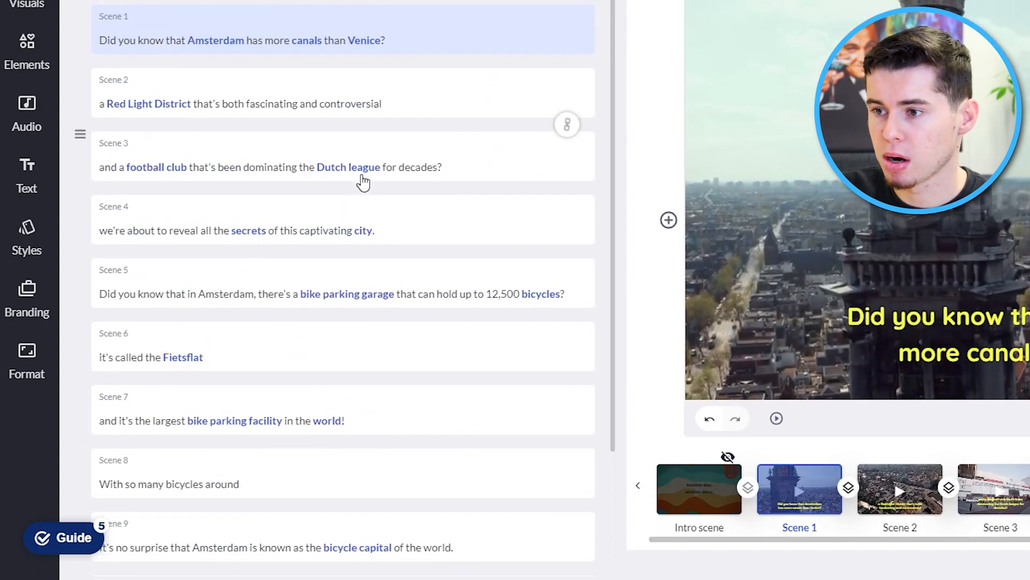
left_click(400, 107)
left_click(267, 231)
left_click(306, 274)
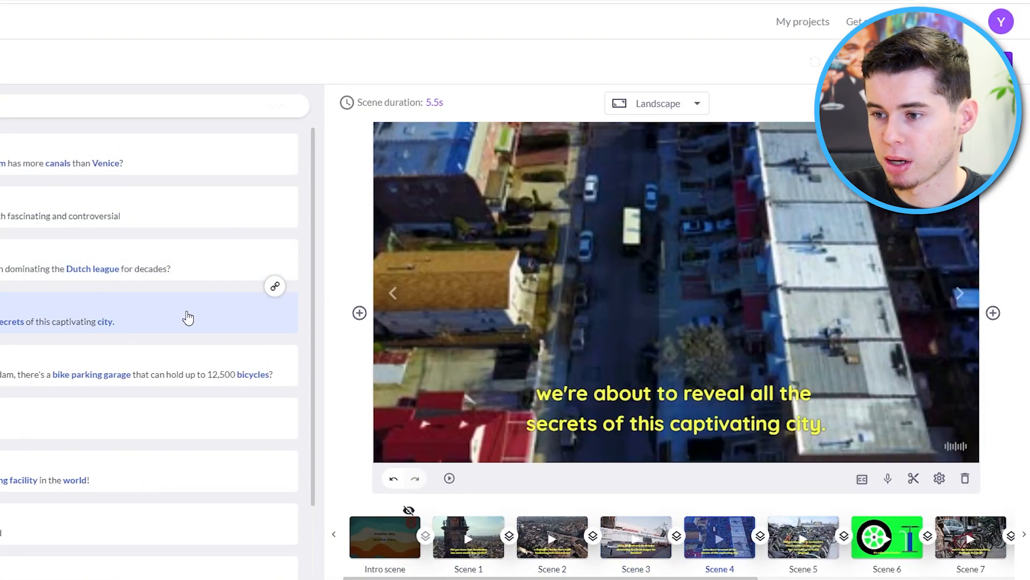
left_click(178, 378)
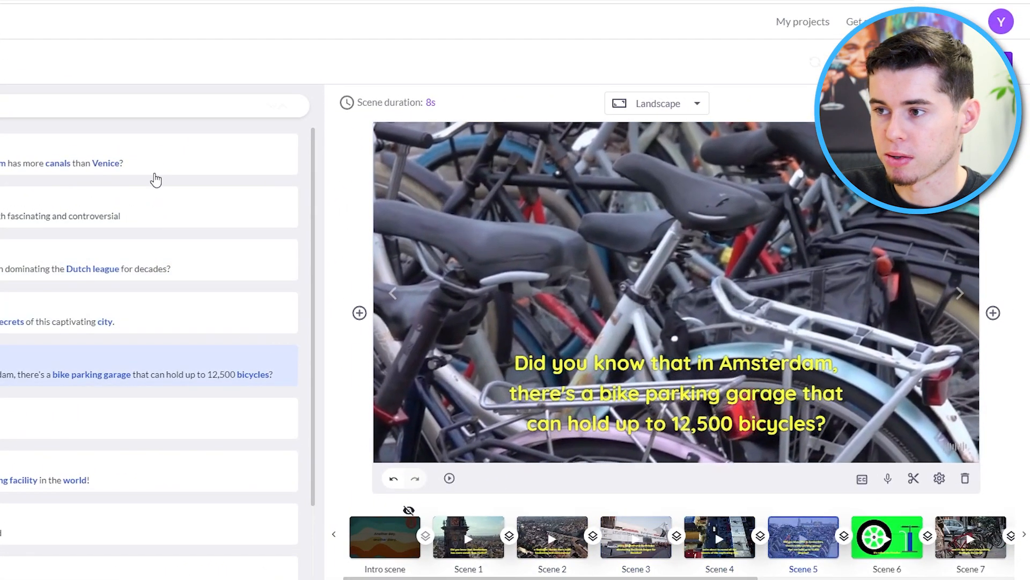
left_click(183, 161)
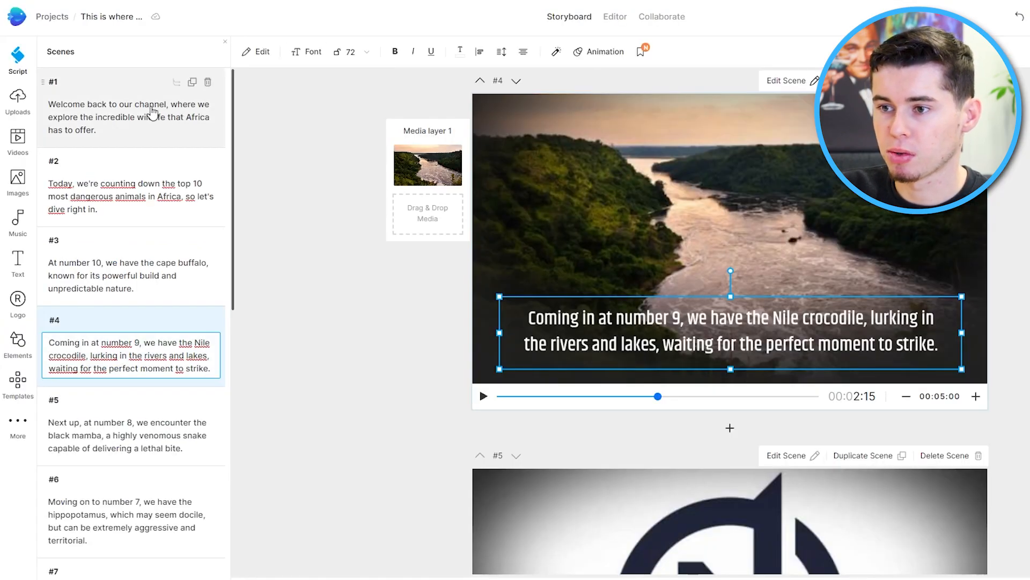
Back in InVideo, select scene 1 and search the stock videos for "africa wildlife".
left_click(150, 109)
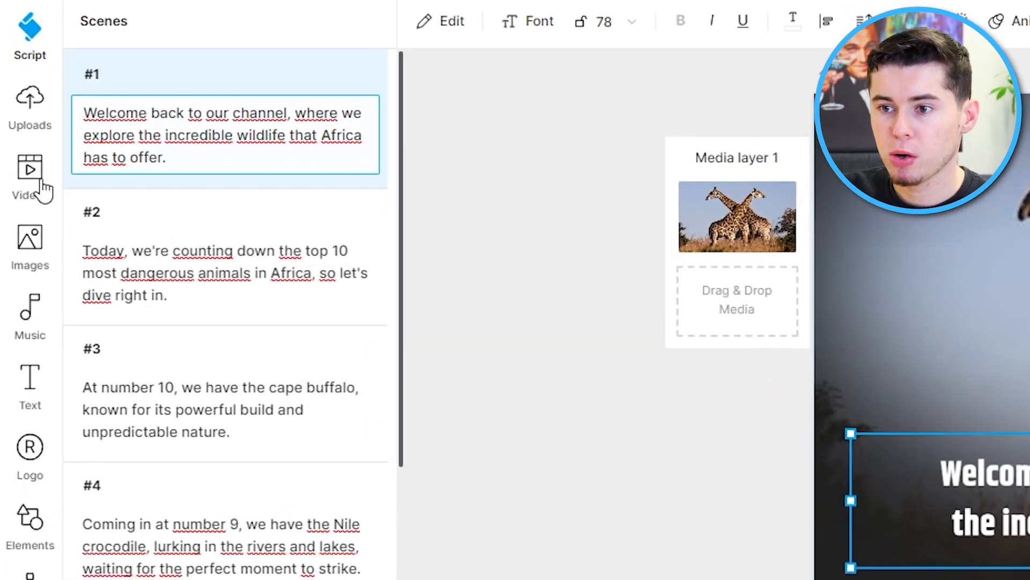
left_click(42, 183)
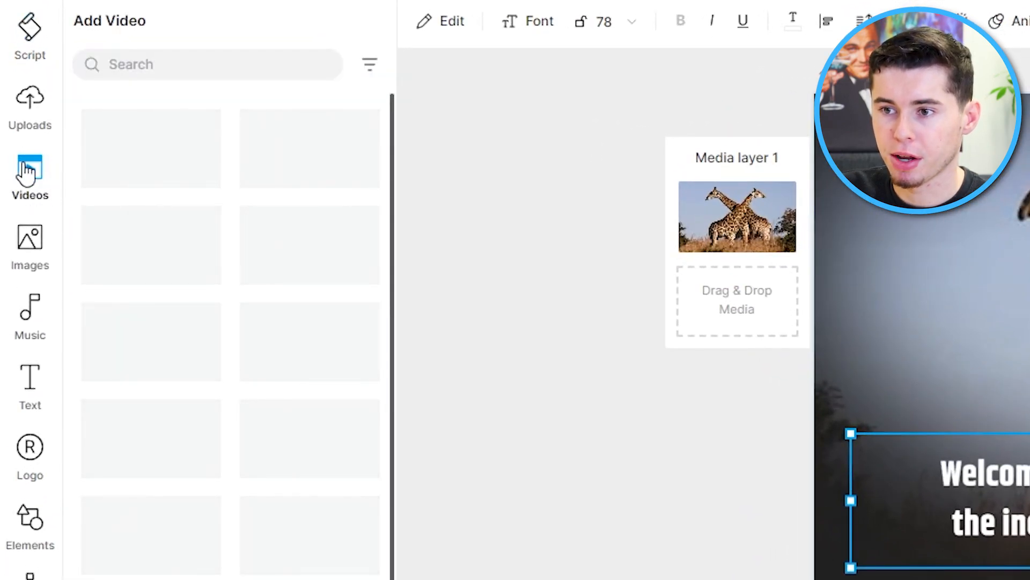
left_click(217, 72)
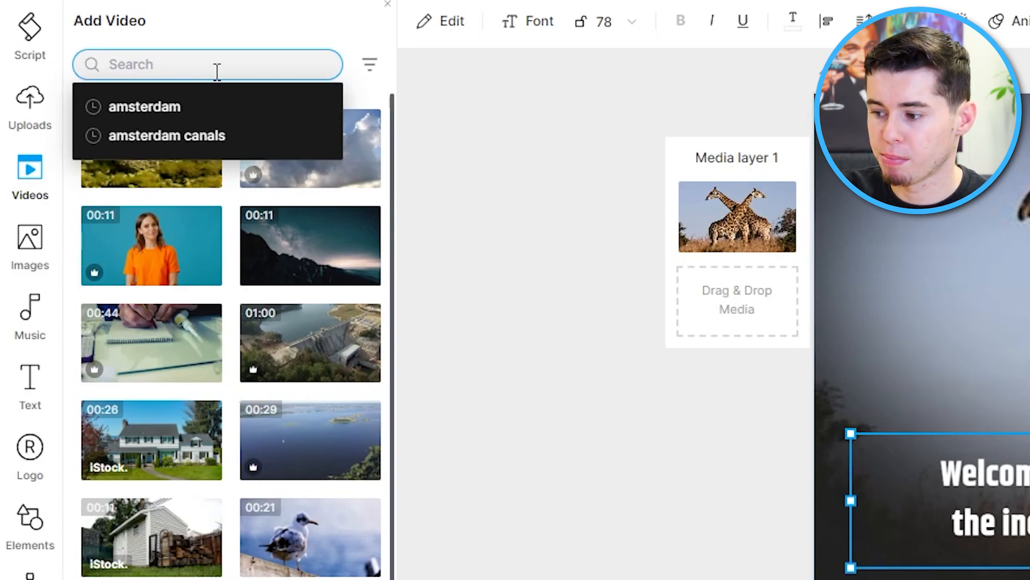
type("africa wildlife")
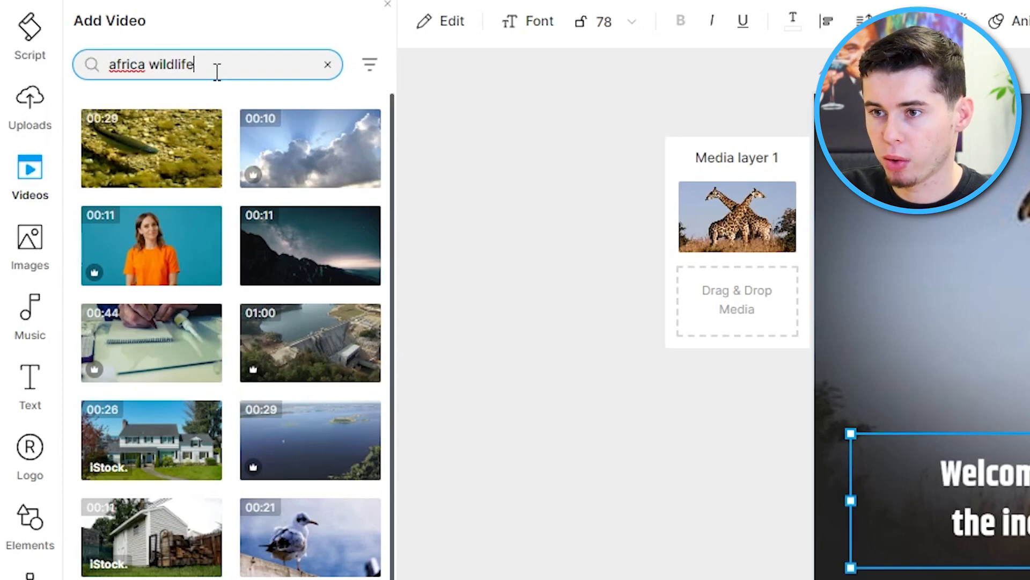
key("Return")
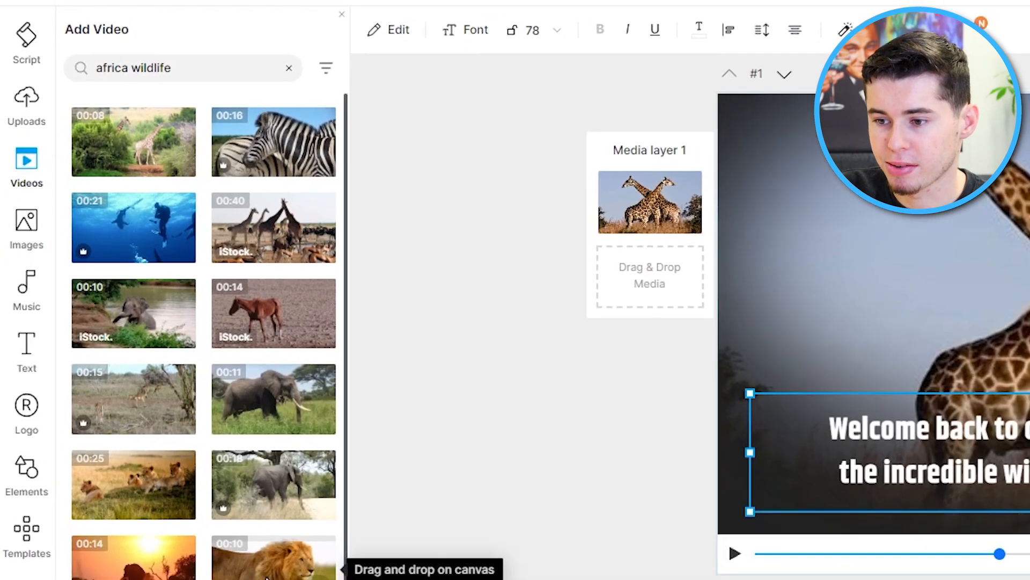
Replace scene 1's giraffe image with the 10-second standing lion clip, using its first 5 seconds.
left_click_drag(277, 563, 160, 579)
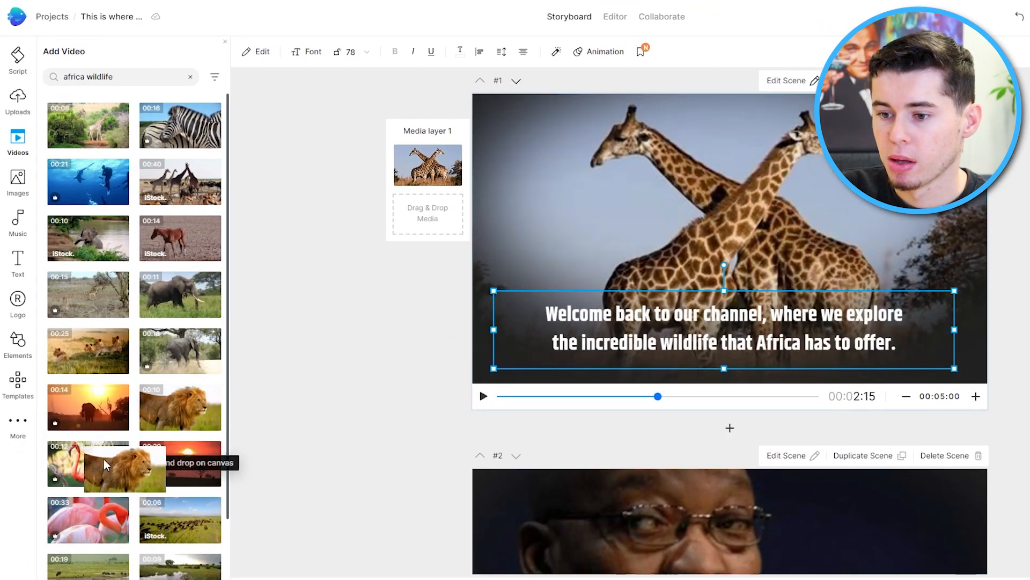
left_click_drag(104, 459, 152, 456)
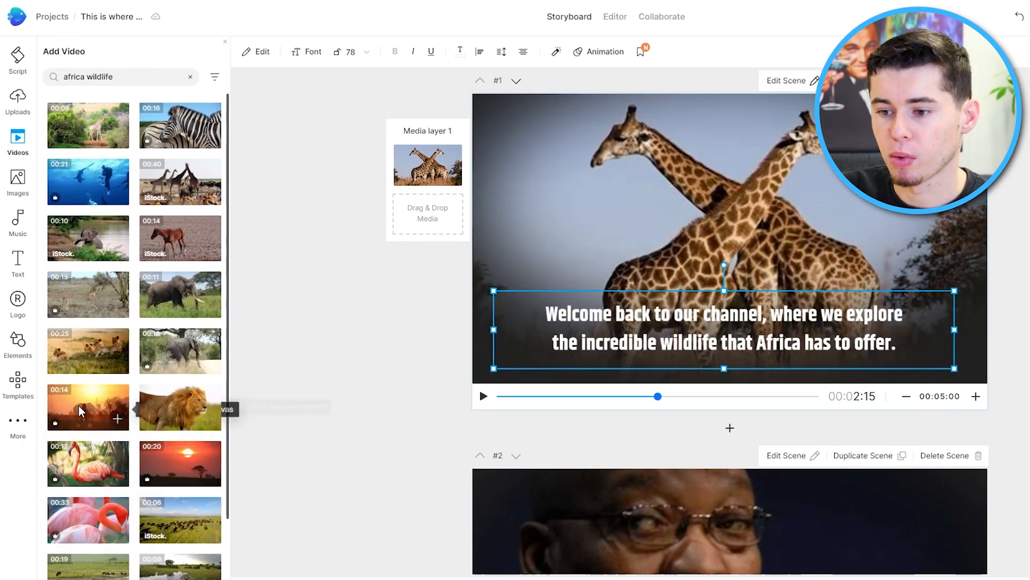
left_click_drag(167, 407, 692, 219)
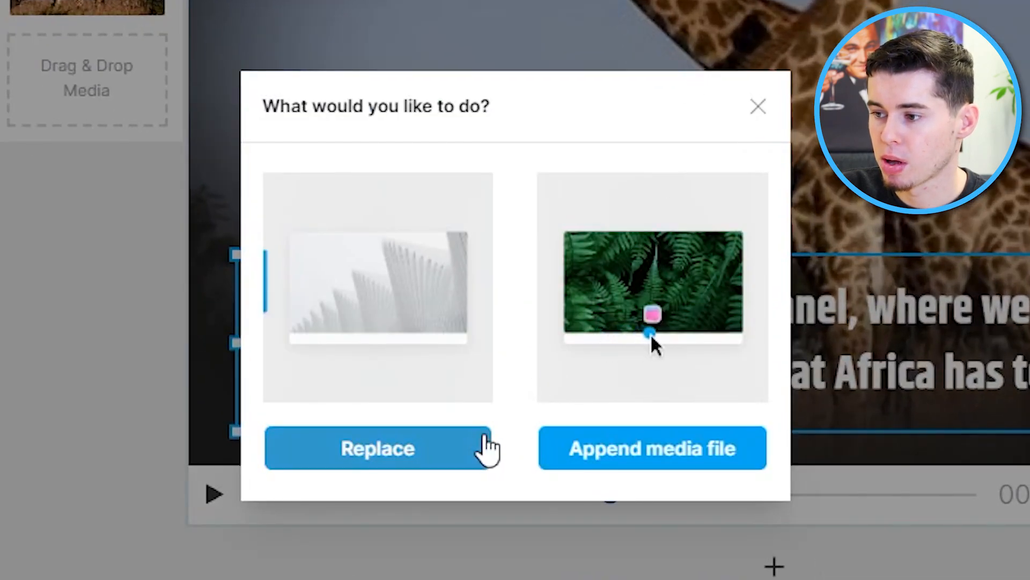
left_click(408, 460)
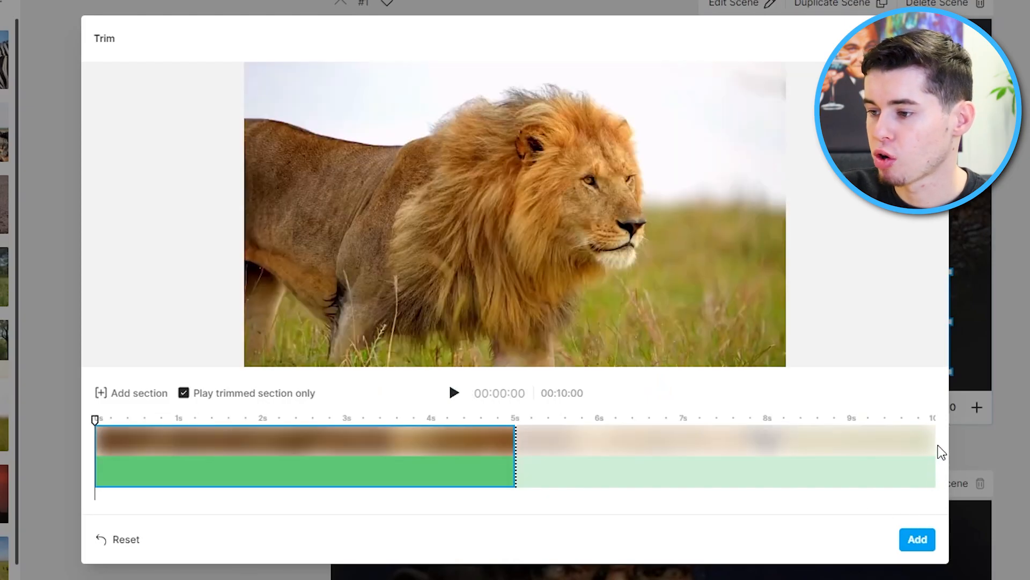
left_click(454, 394)
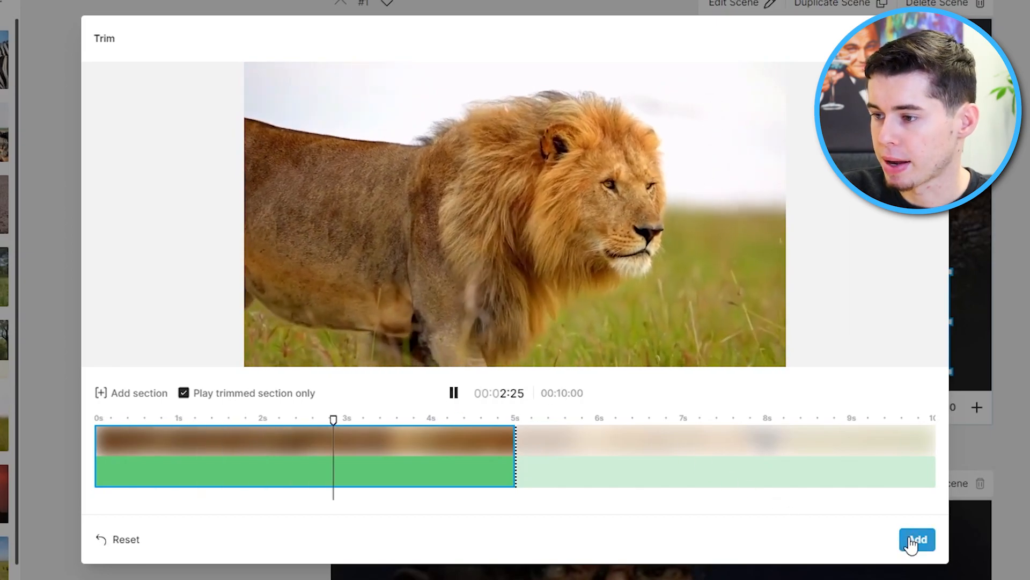
left_click(917, 539)
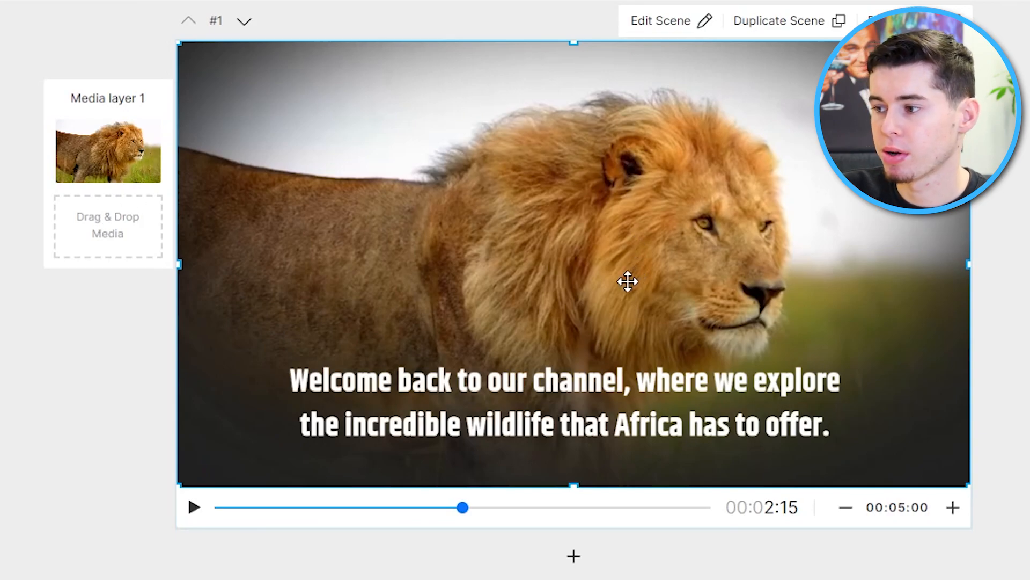
Look through the "africa wildlife" clips for footage that suits scene 2.
scroll(628, 281, "down", 5)
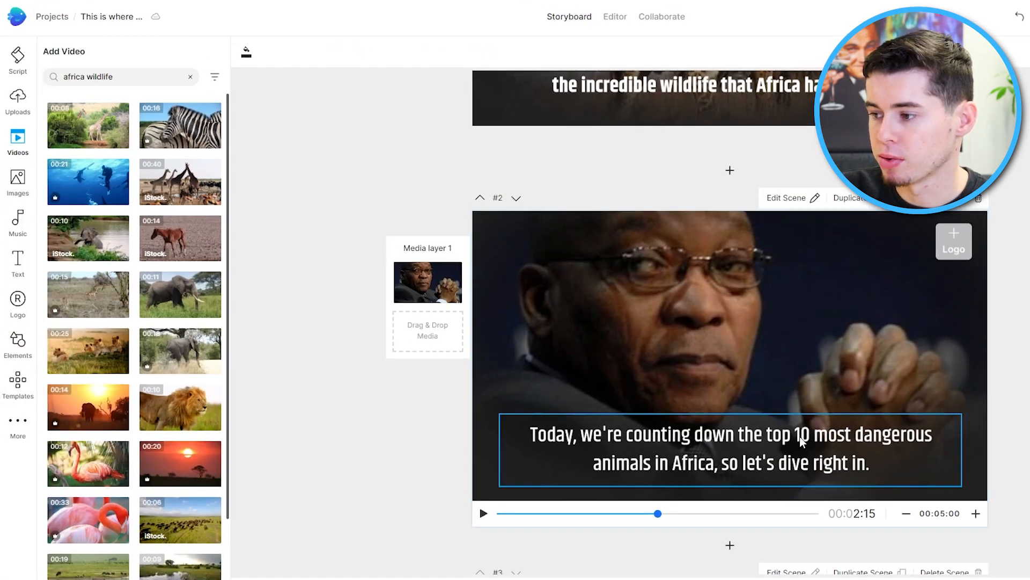
scroll(175, 330, "down", 2)
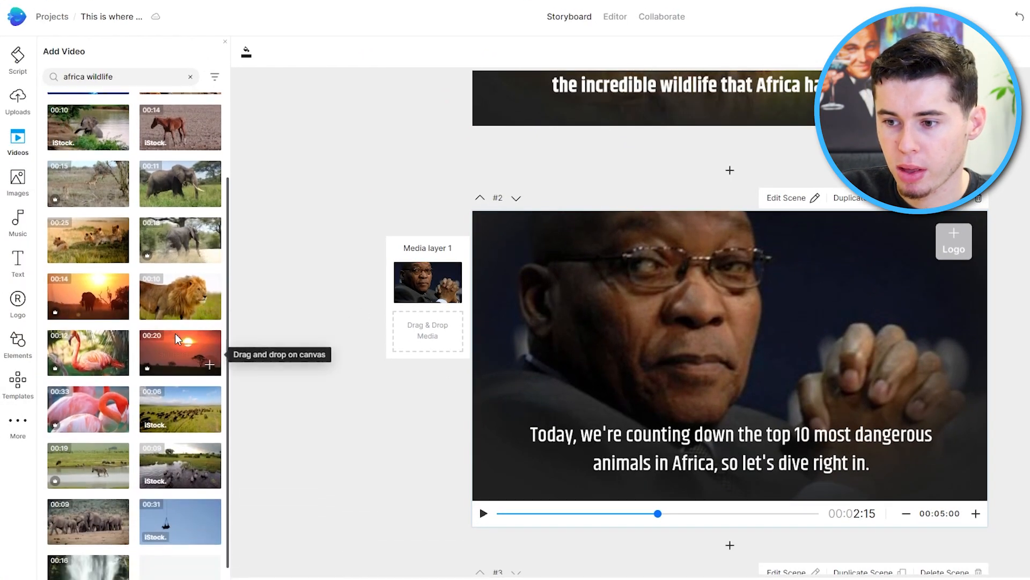
scroll(184, 347, "down", 1)
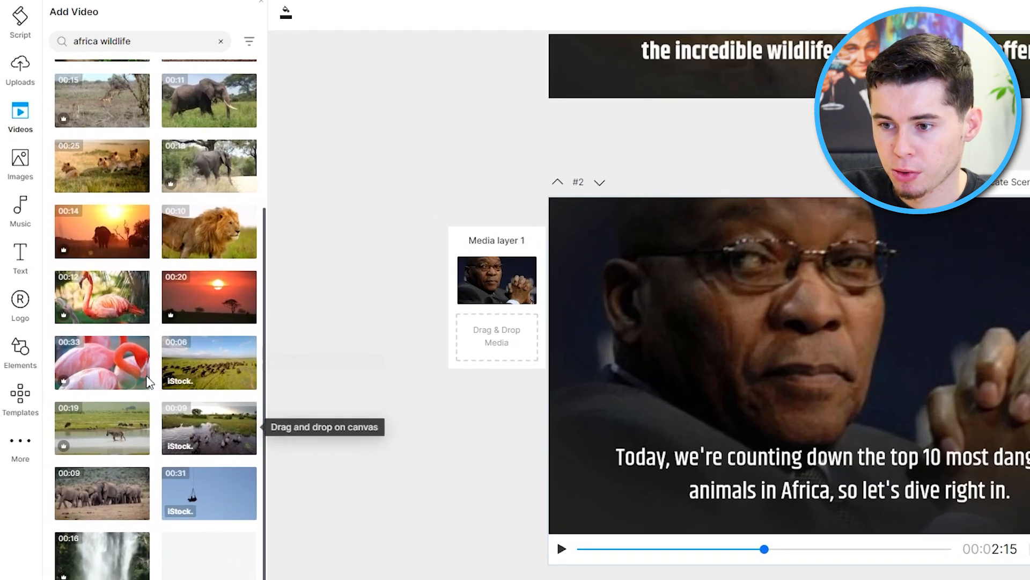
scroll(101, 320, "down", 1)
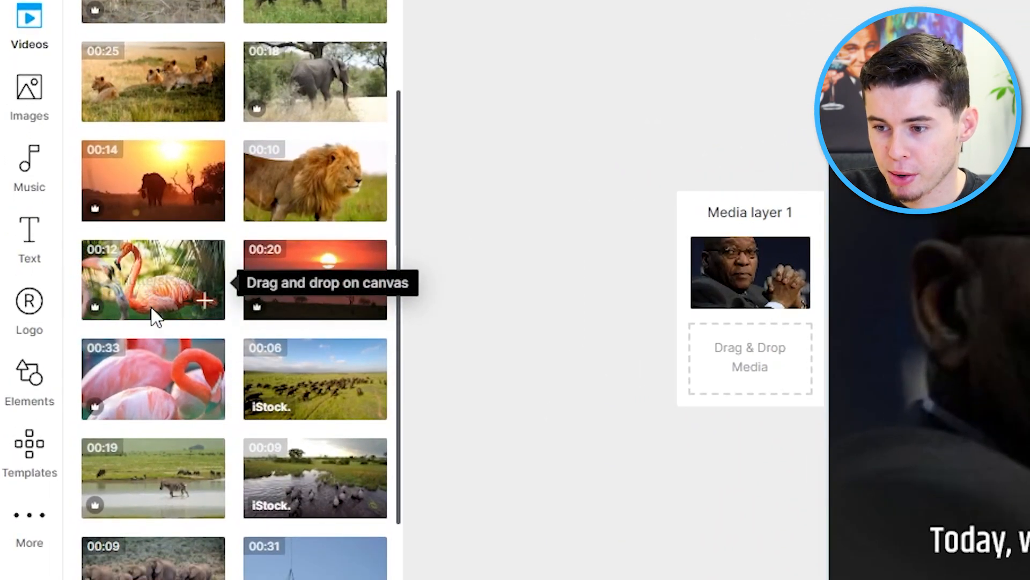
scroll(161, 327, "down", 5)
scroll(264, 336, "down", 3)
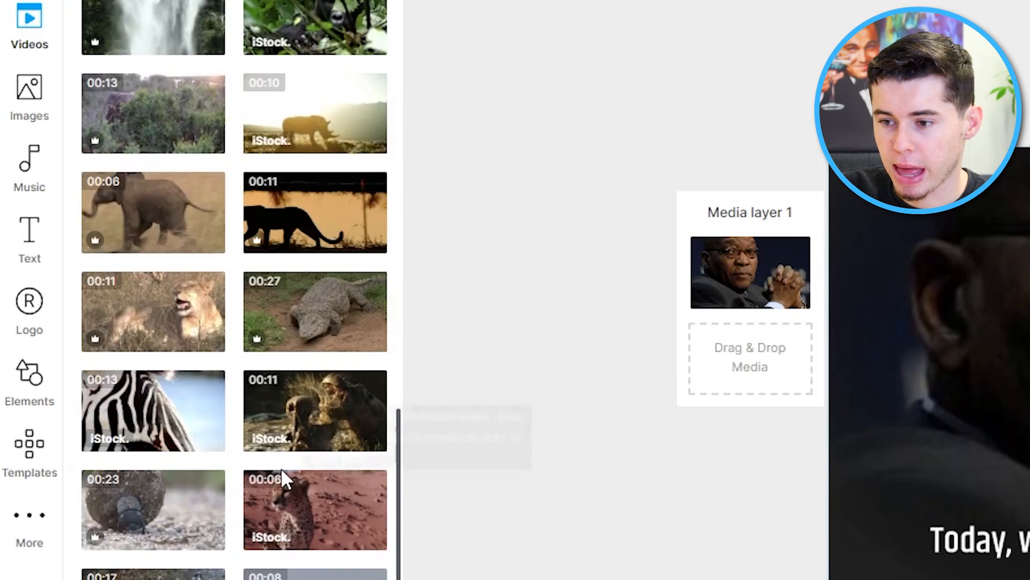
scroll(221, 46, "up", 10)
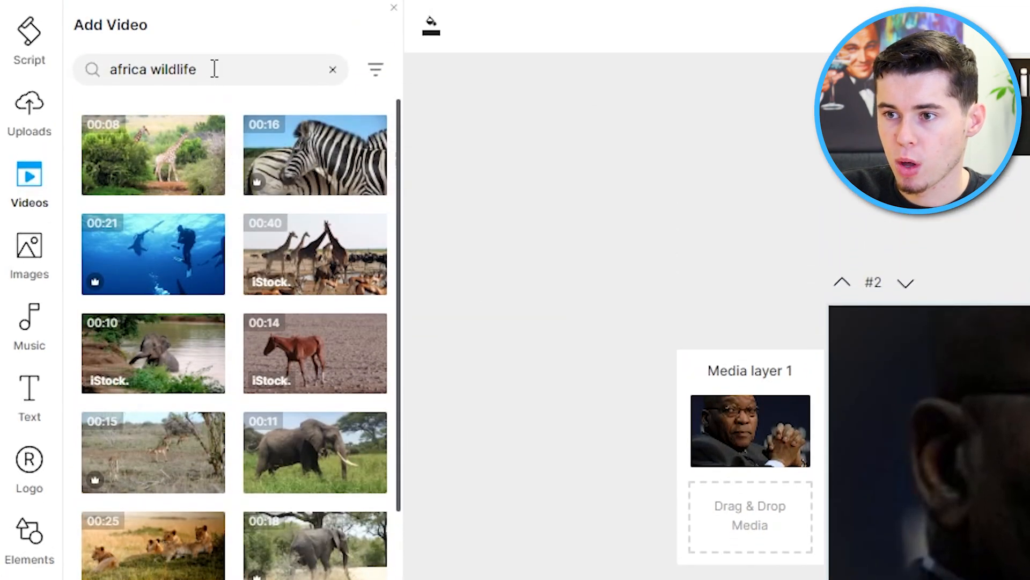
Search the stock videos for "tigers africa".
left_click(214, 69)
type("tigers africa")
key("Return")
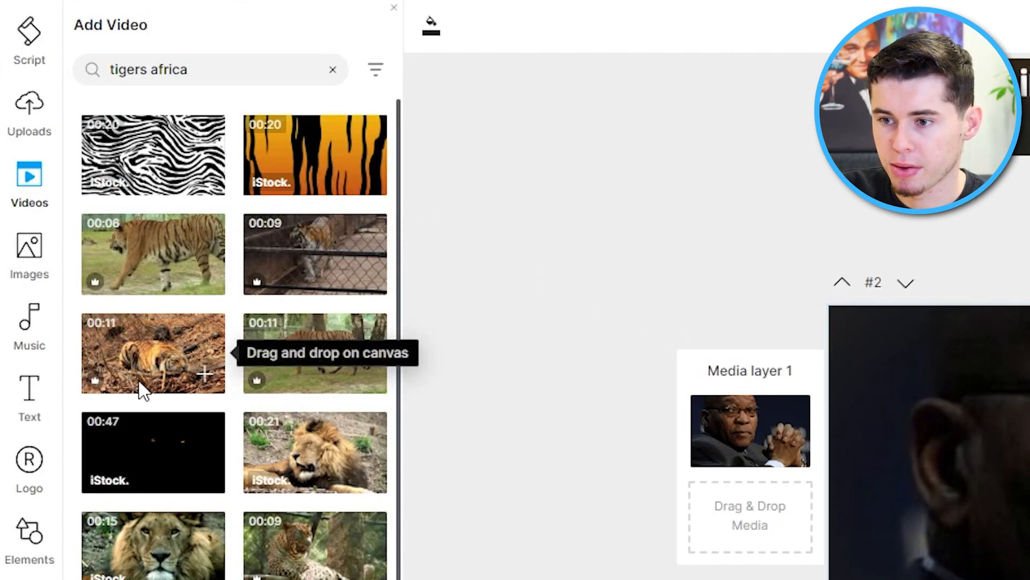
Replace scene 2's portrait image with the 6-second walking tiger clip, using its first 5 seconds.
left_click_drag(148, 260, 1028, 542)
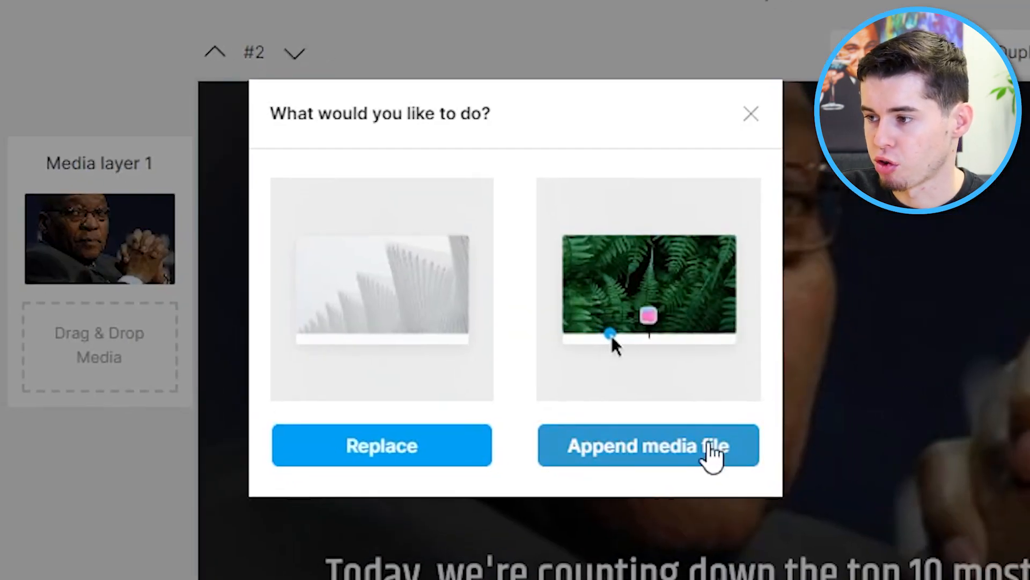
left_click(347, 462)
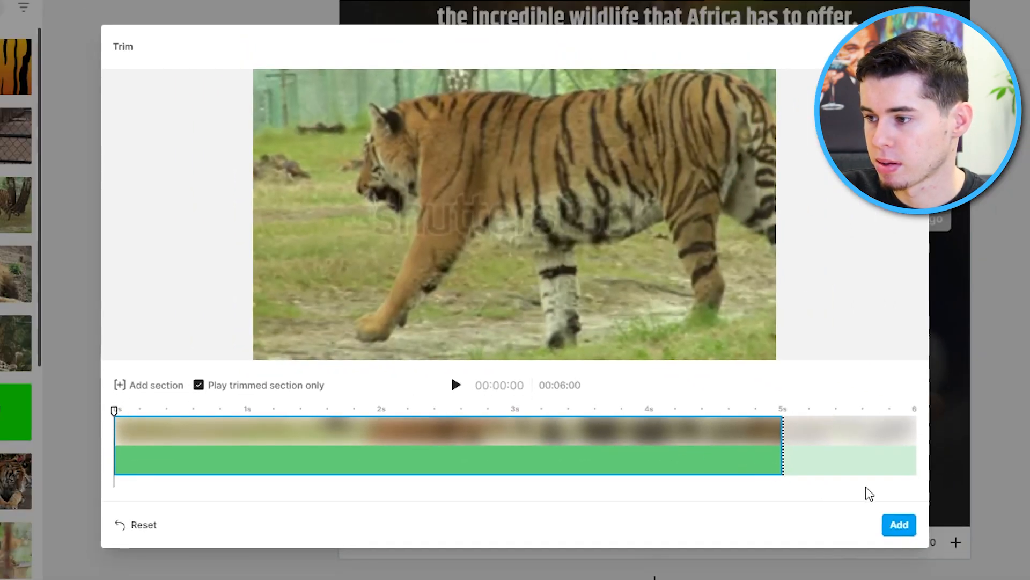
left_click(900, 524)
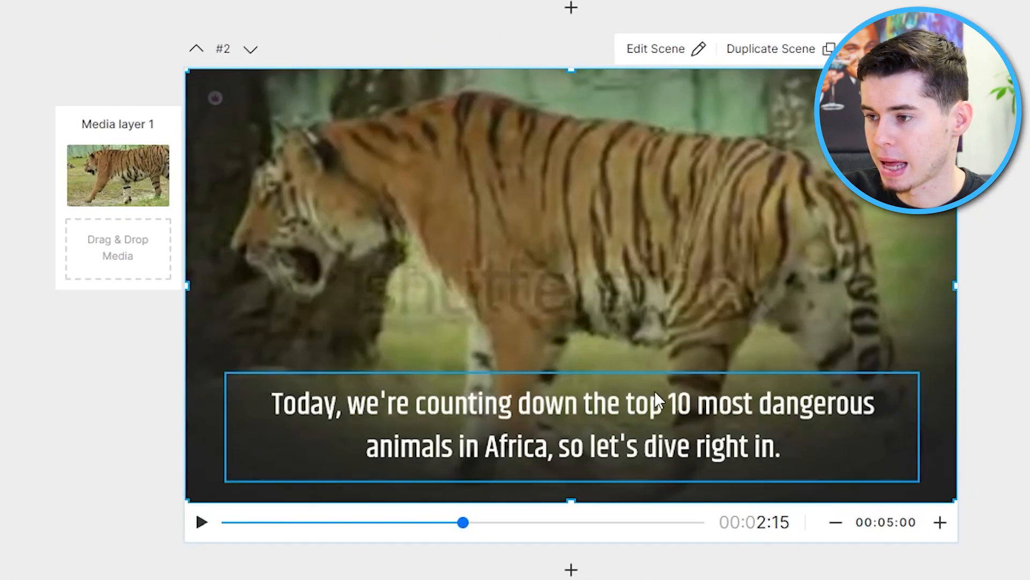
Preview scene 2 with its tiger clip and pause the playback.
left_click(201, 522)
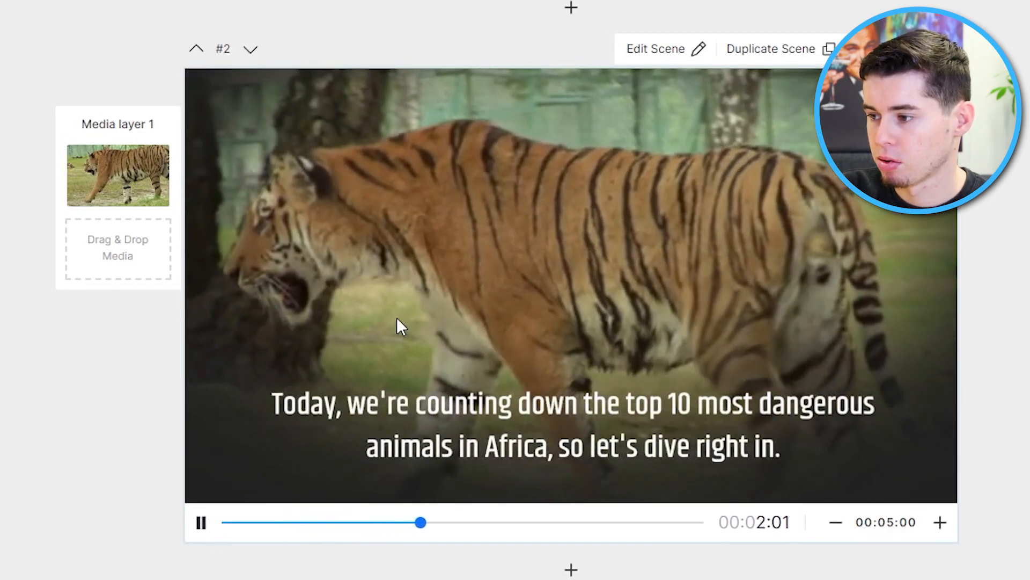
left_click(202, 523)
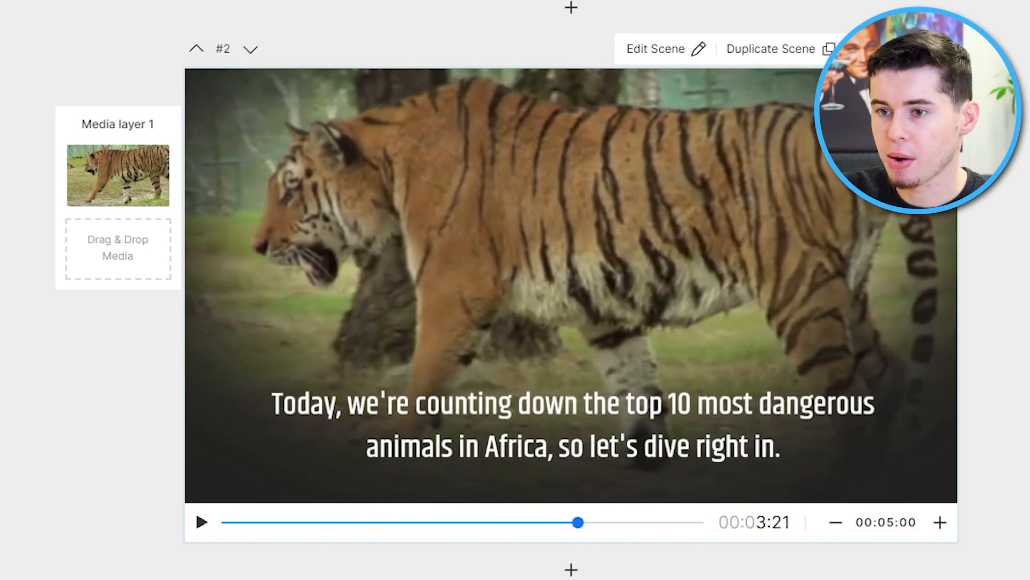
left_click(215, 98)
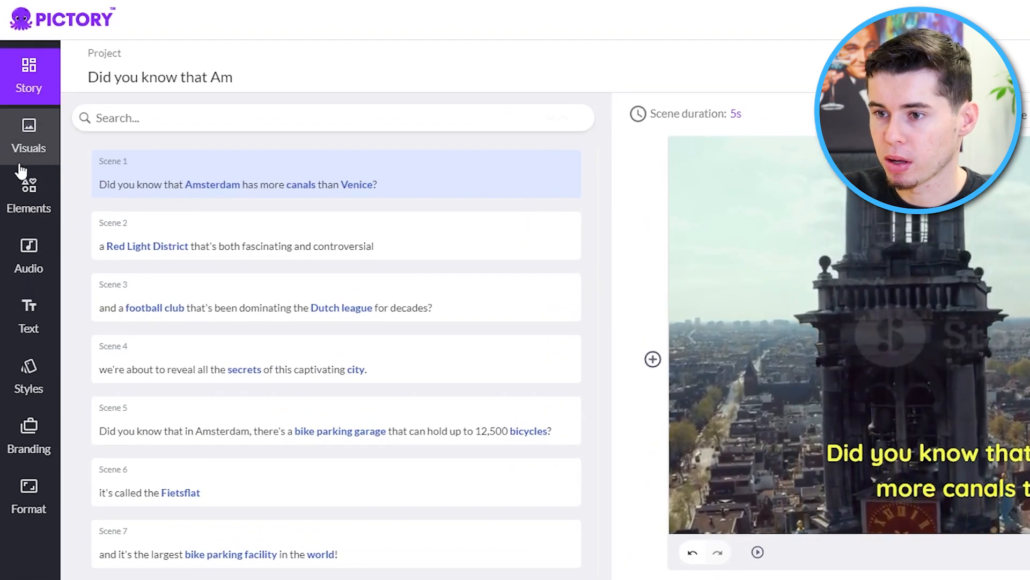
Switch to Pictory and search the visuals library for "amsterdam".
left_click(33, 134)
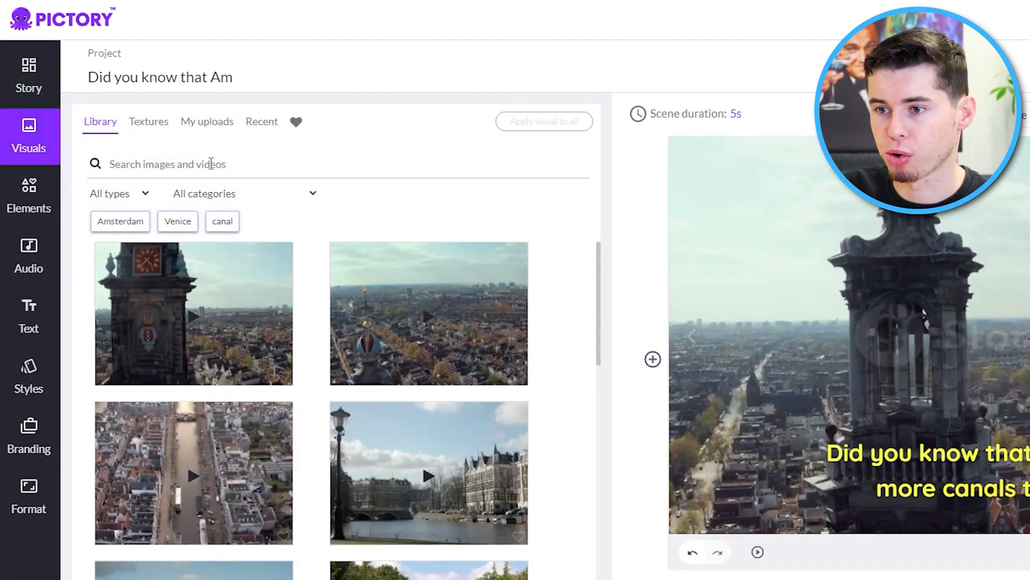
type("amsterdam")
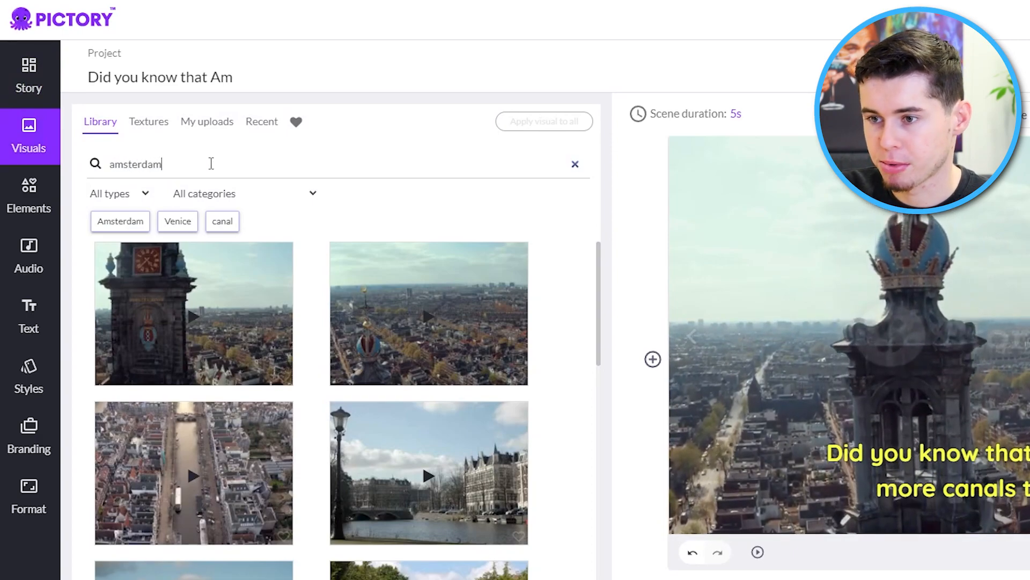
key("Return")
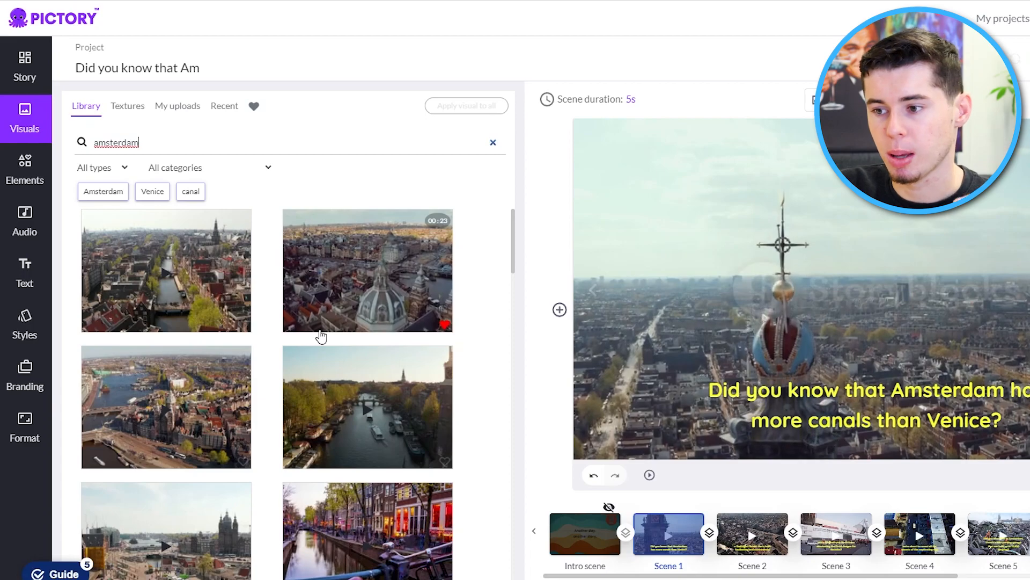
Replace scene 1's visual with the 23-second aerial clip of the domed church in Amsterdam.
scroll(321, 336, "down", 6)
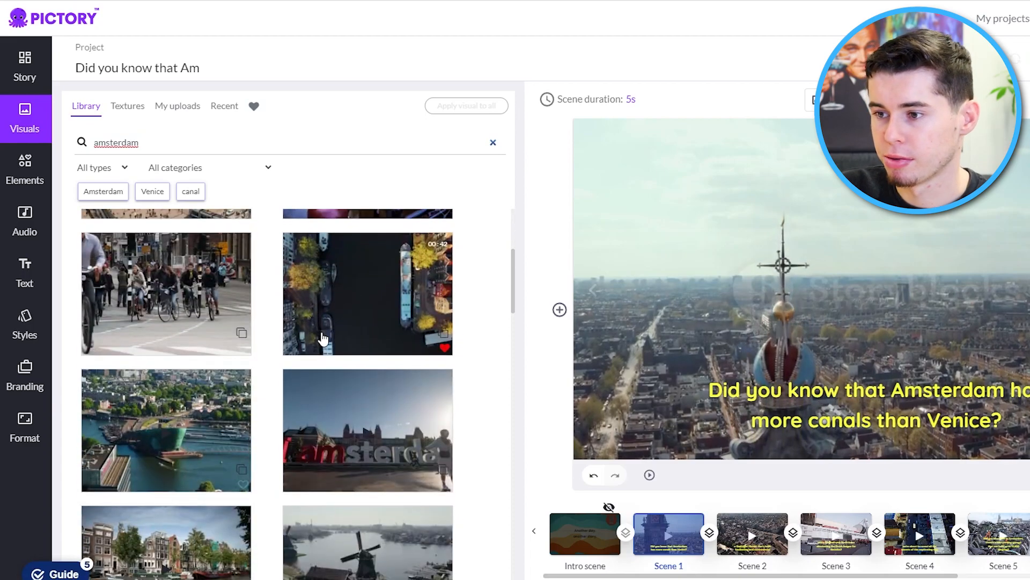
scroll(345, 338, "up", 6)
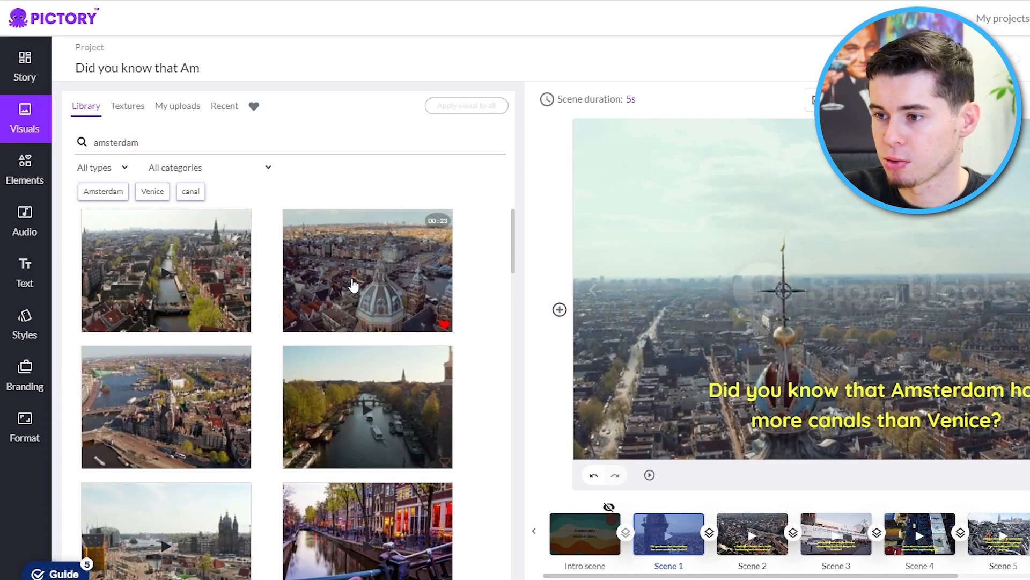
left_click(376, 290)
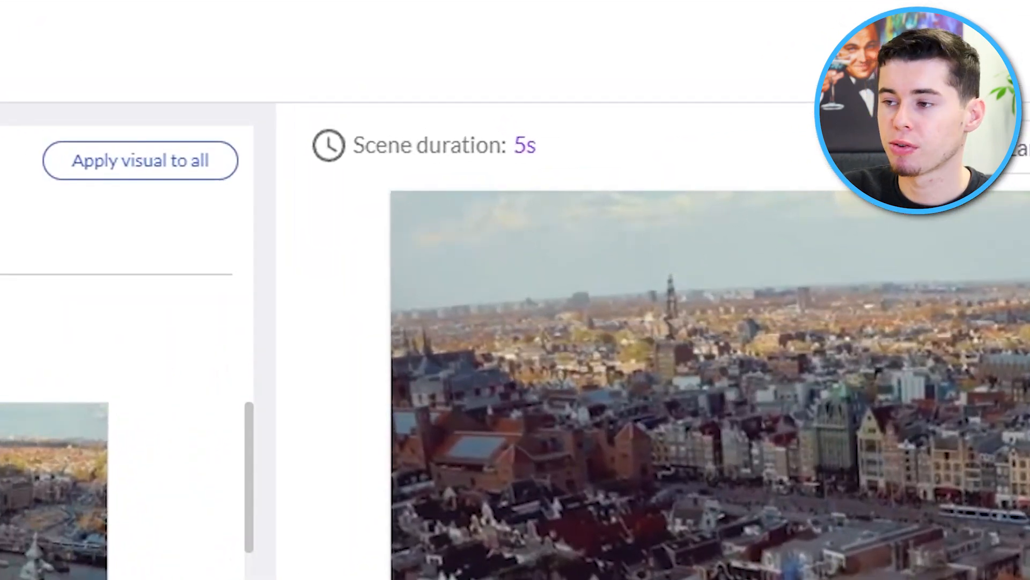
left_click(594, 117)
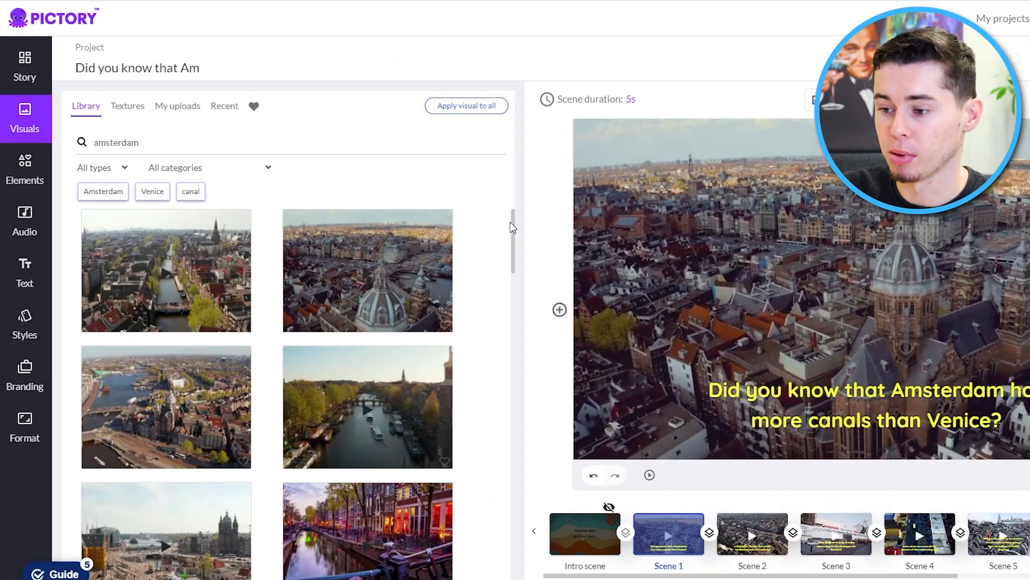
Select scene 2, about the Red Light District, and search the visuals library for "red light amsterdam".
left_click(25, 67)
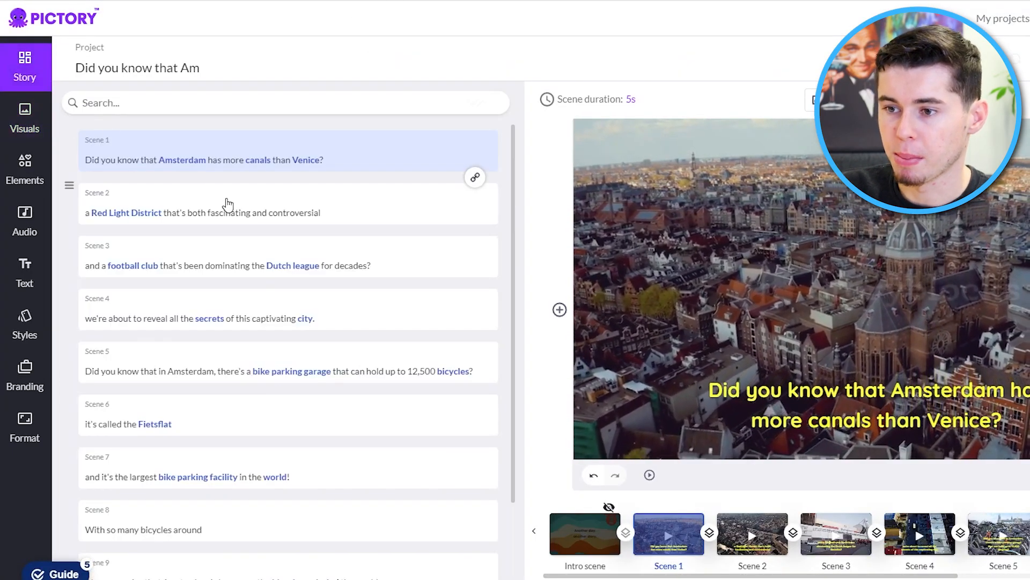
left_click(227, 203)
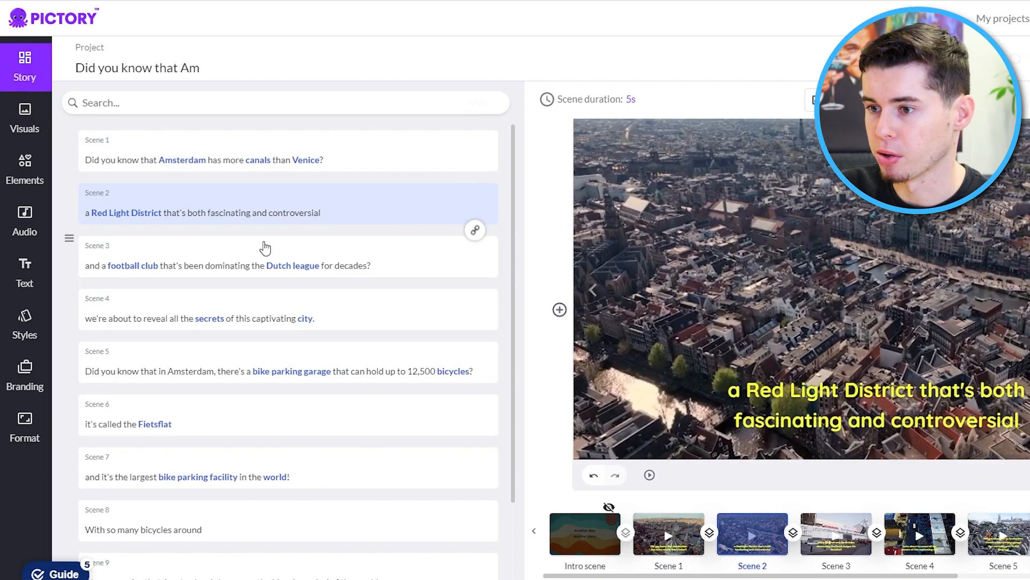
left_click(25, 118)
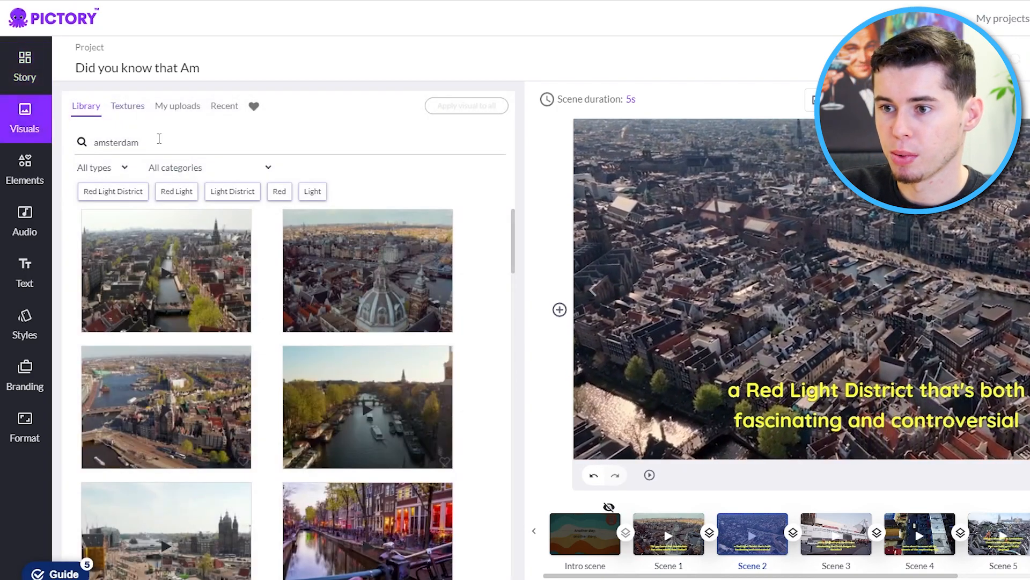
double_click(116, 142)
type("red light amst")
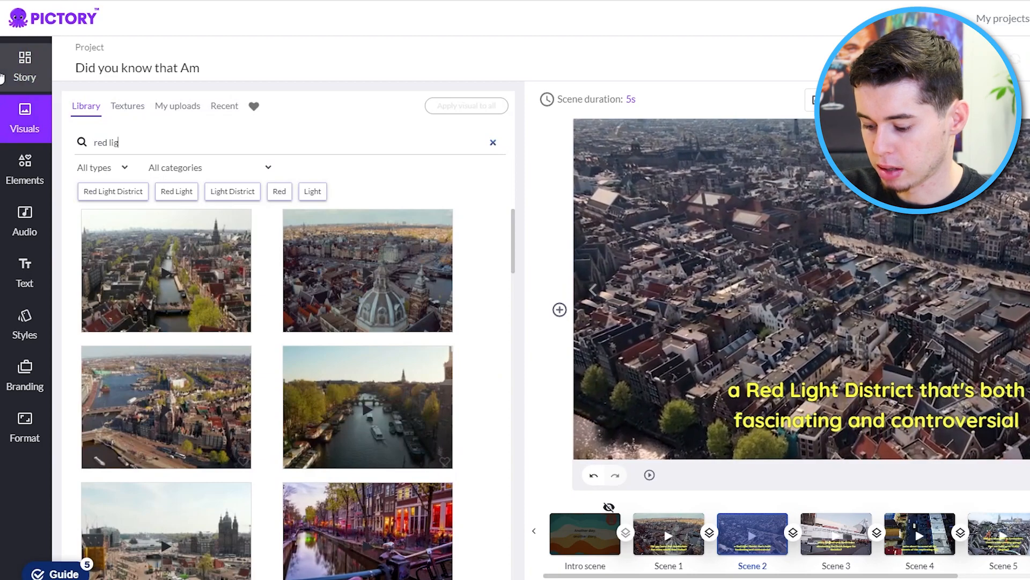
type("erdam")
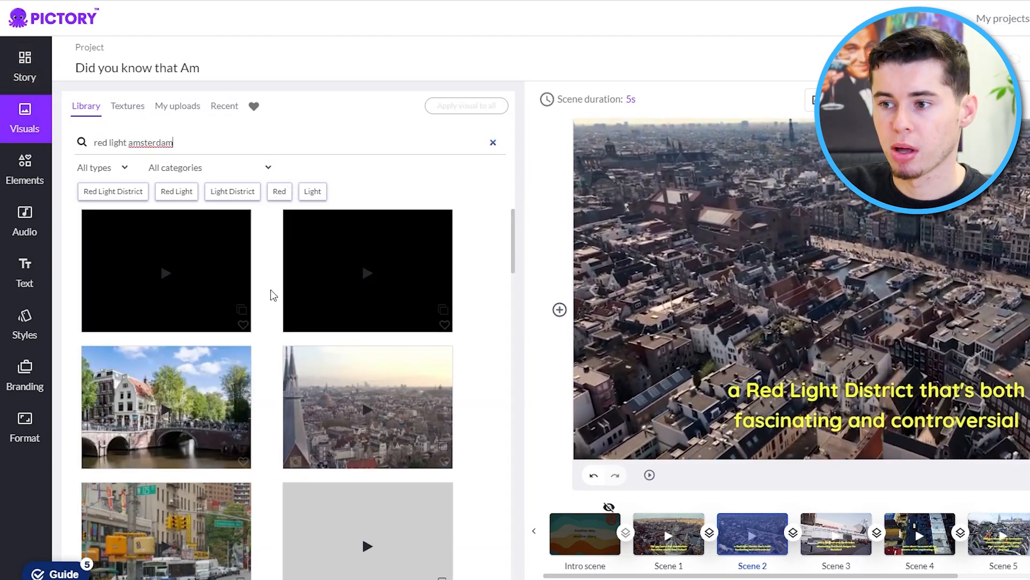
Browse the clips for scene 2 footage and refine the search to "red light amsterdam windows".
scroll(382, 391, "down", 4)
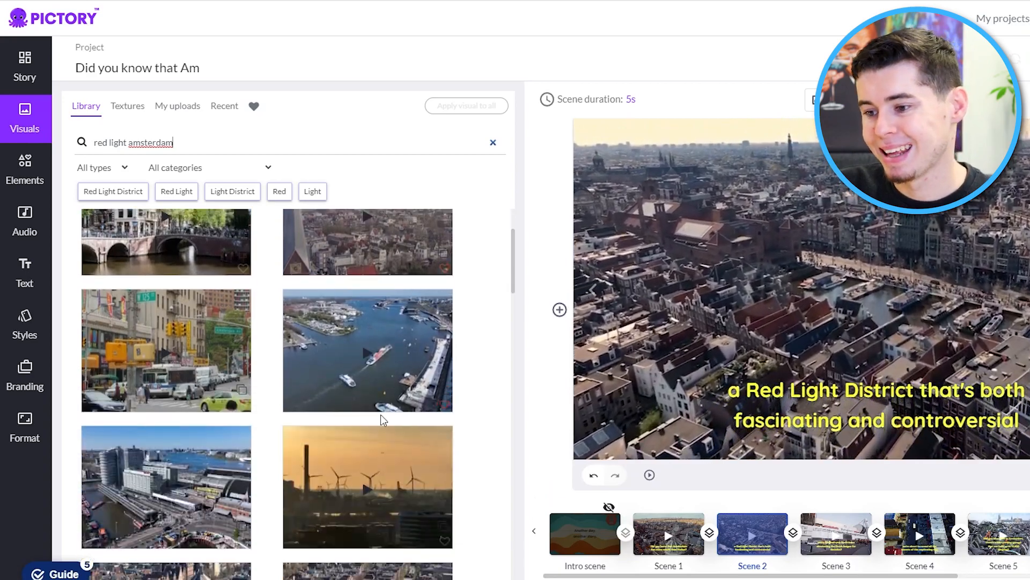
scroll(408, 398, "down", 5)
scroll(376, 398, "down", 8)
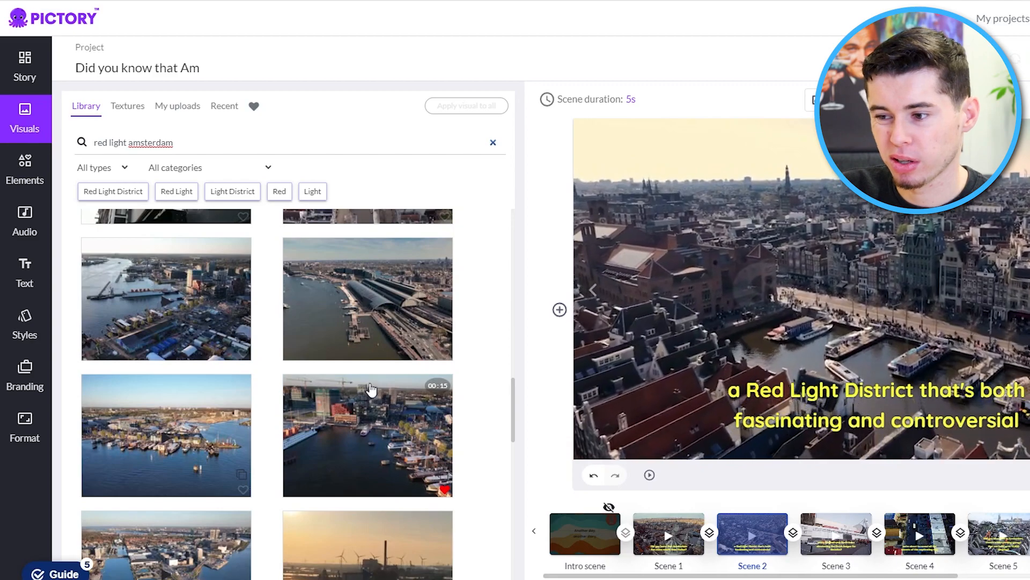
scroll(361, 389, "down", 5)
left_click(183, 144)
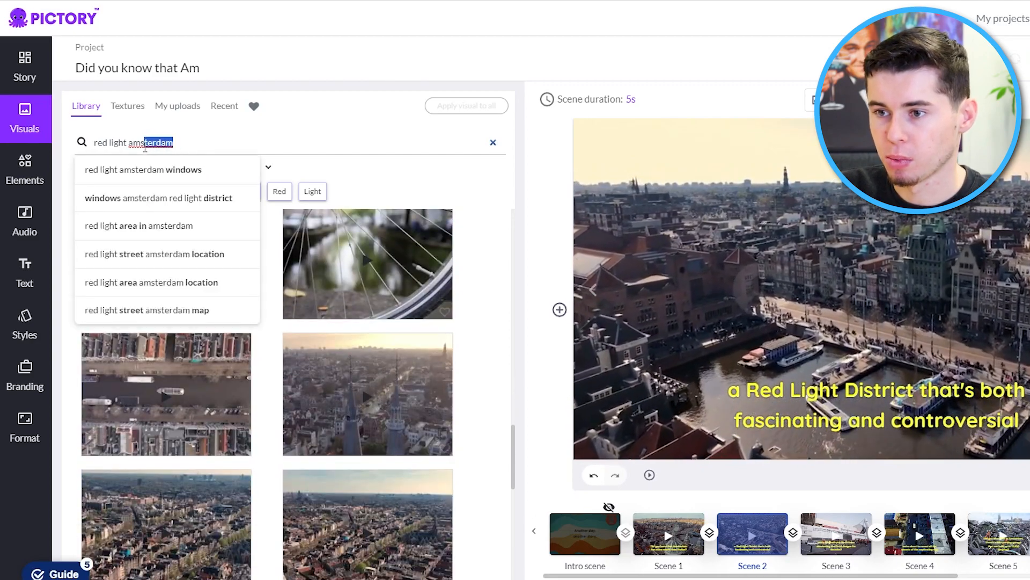
left_click(163, 180)
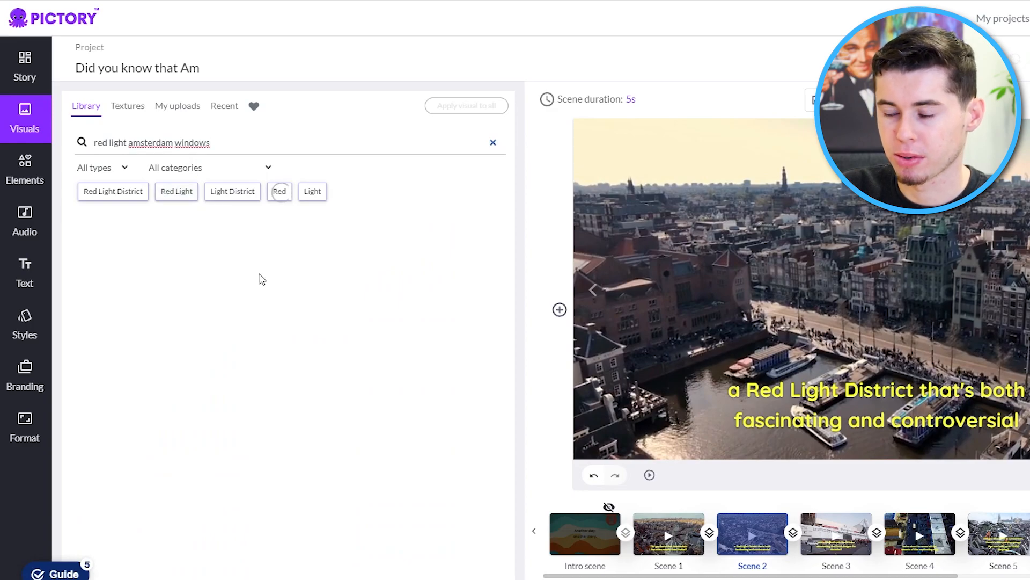
scroll(295, 400, "down", 5)
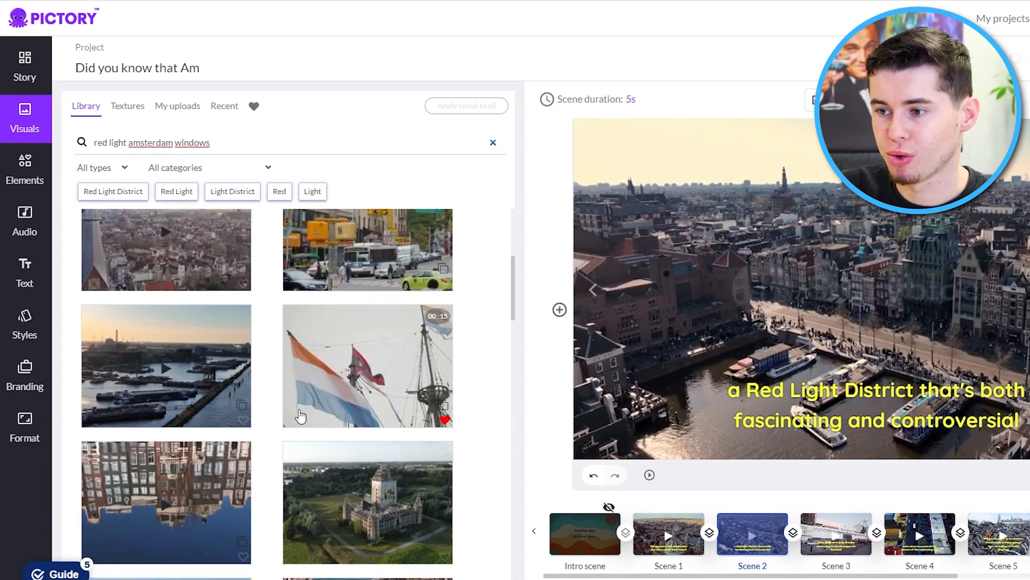
scroll(301, 408, "up", 5)
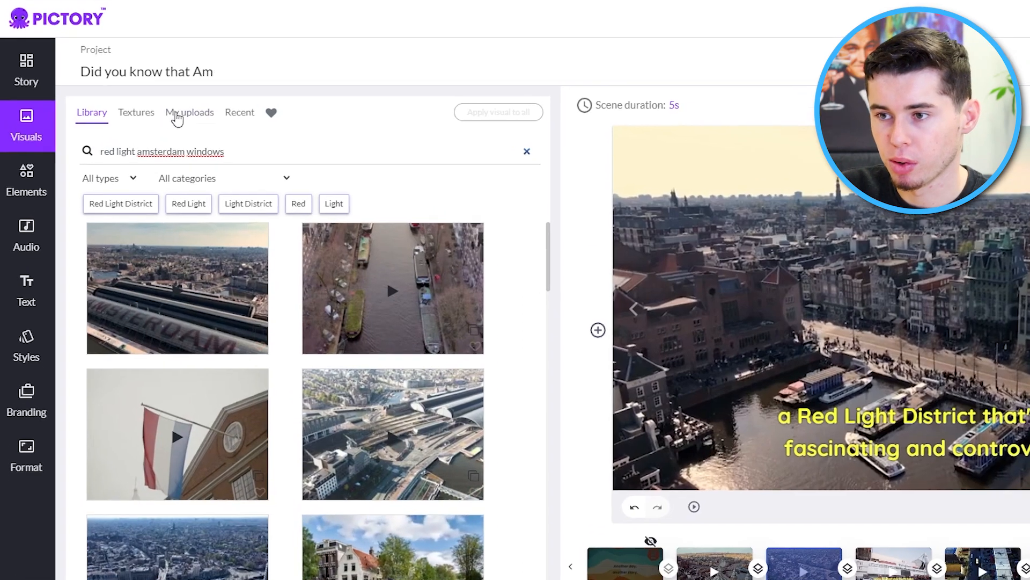
View the personal uploads area, switch to InVideo, and open and close its media upload dialog.
left_click(178, 115)
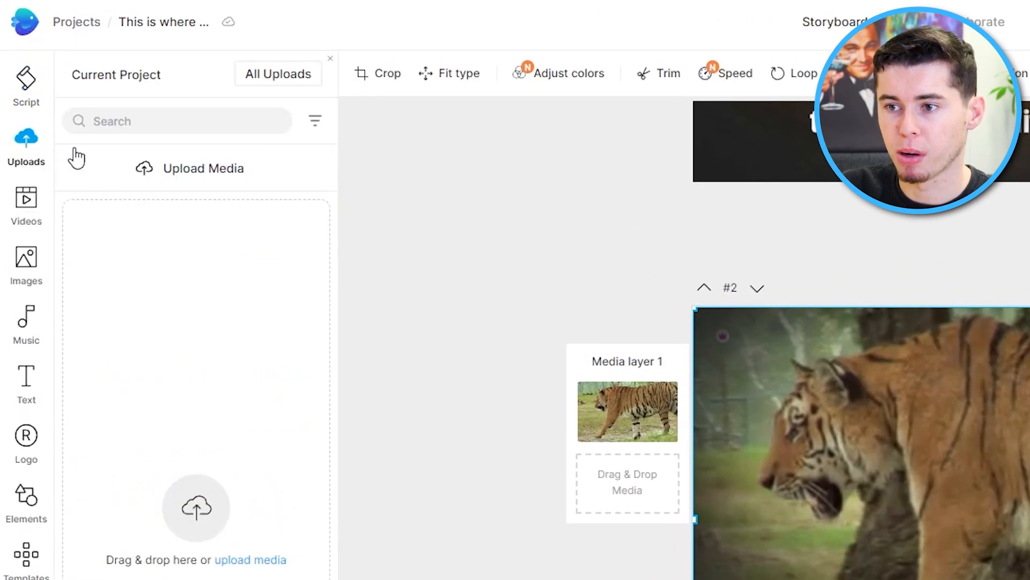
left_click(198, 178)
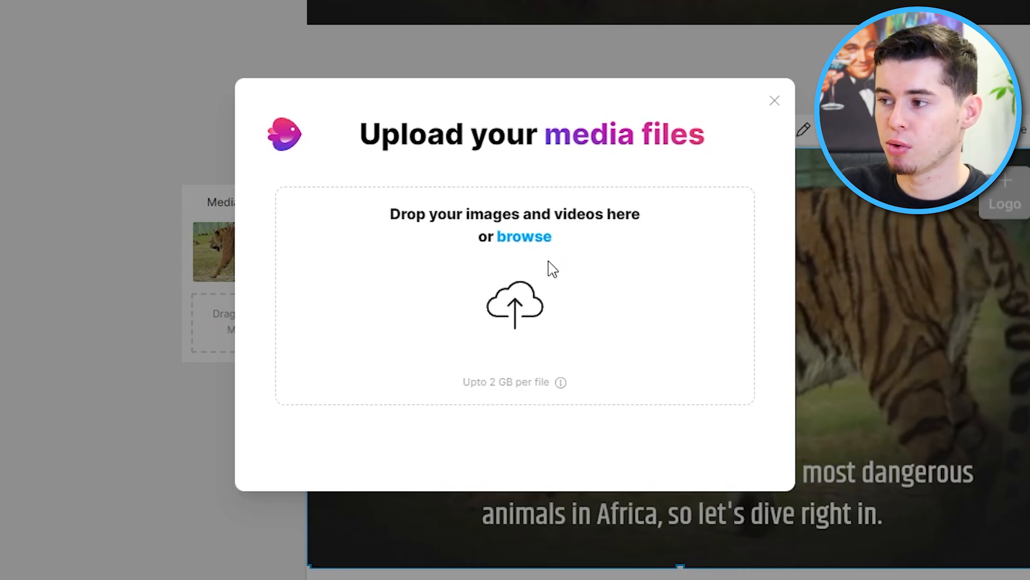
left_click(775, 100)
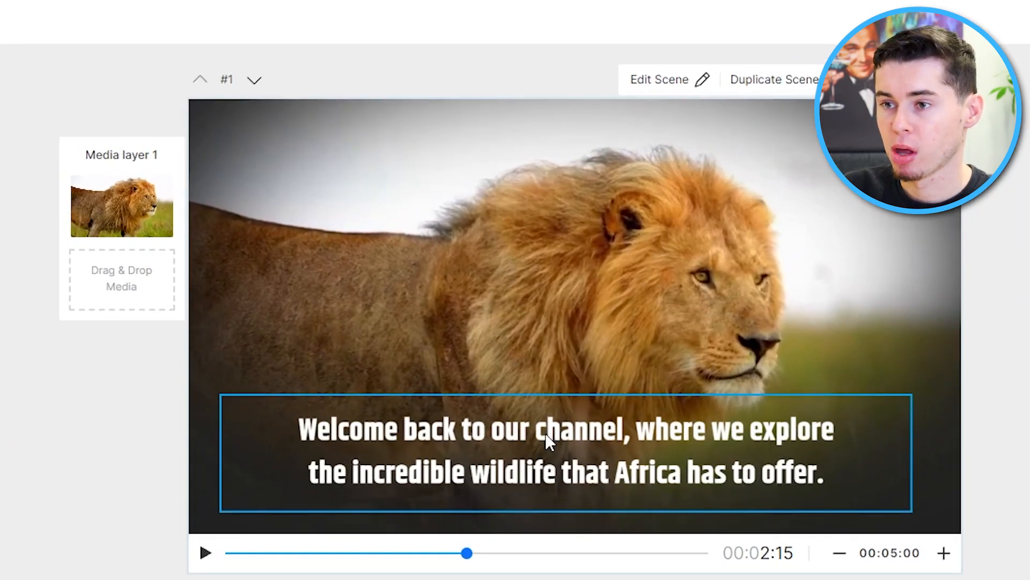
Move scene 1's caption to the centre of the frame's lower edge and set its font size to 64.
left_click(547, 433)
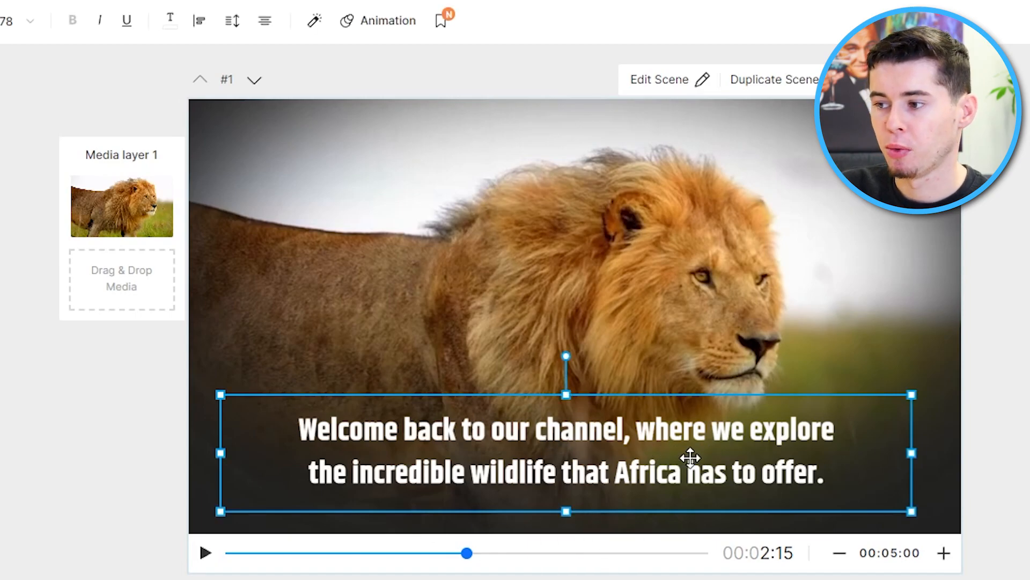
left_click_drag(691, 457, 734, 492)
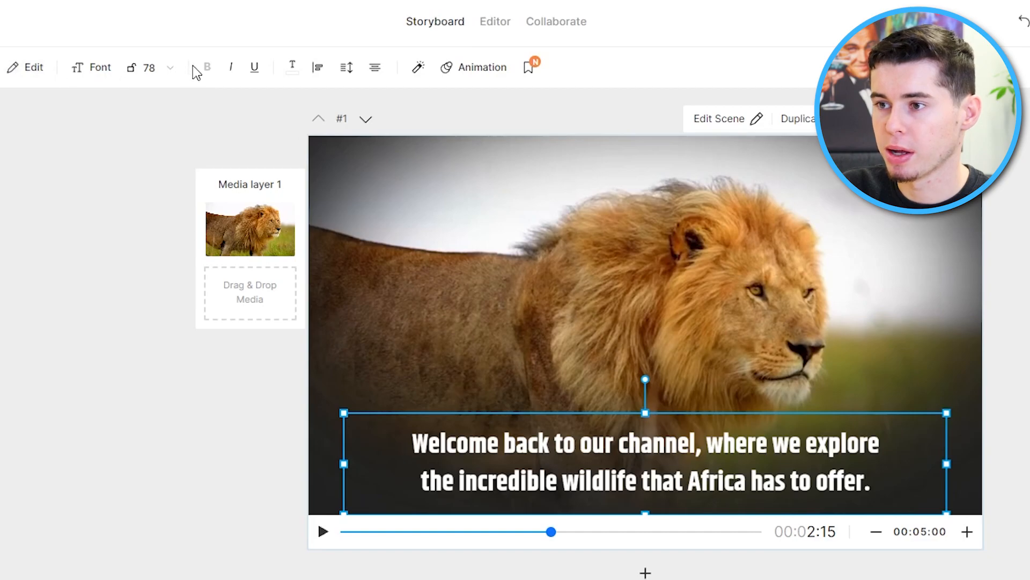
left_click(153, 66)
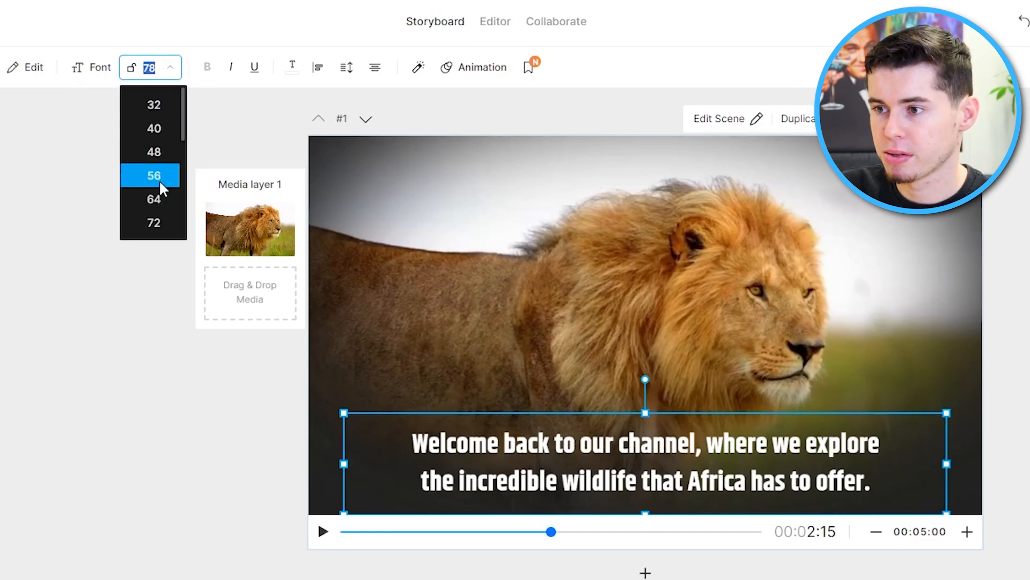
left_click(159, 200)
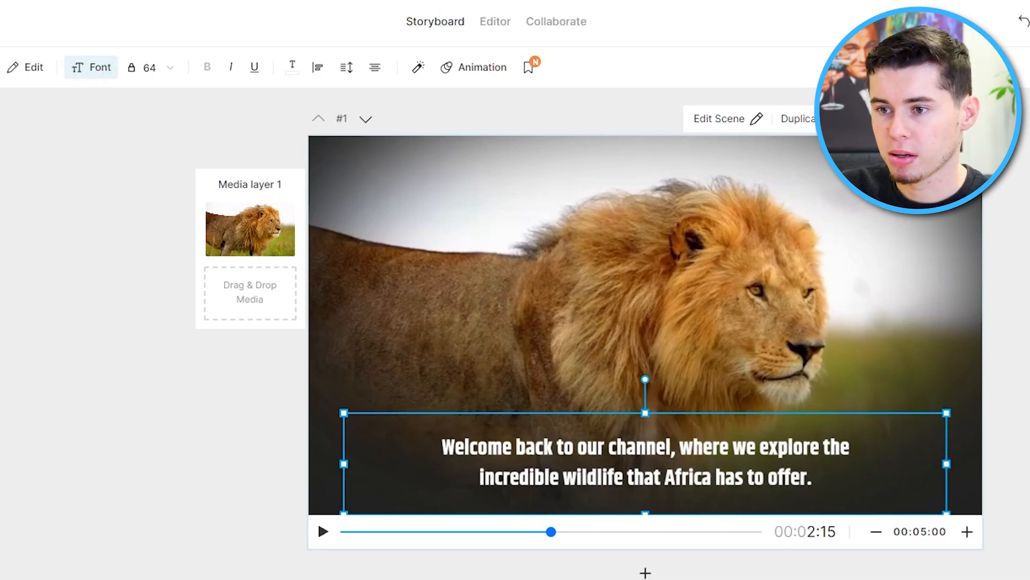
Try the Aileron Heavy and Aileron Heavy Regular fonts on scene 1's caption and change it to Alaqua Italic.
left_click(91, 67)
scroll(223, 427, "down", 20)
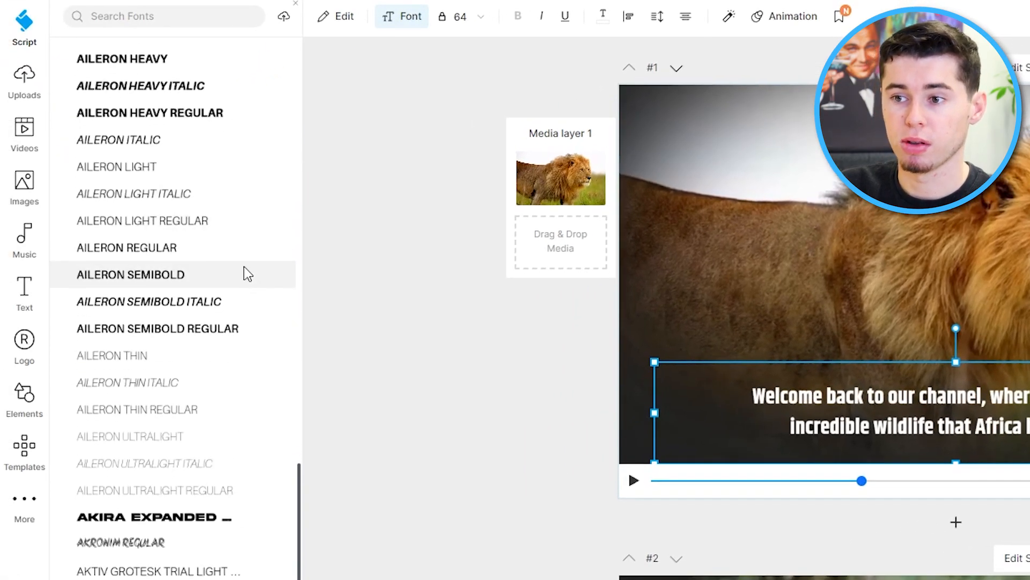
left_click(178, 63)
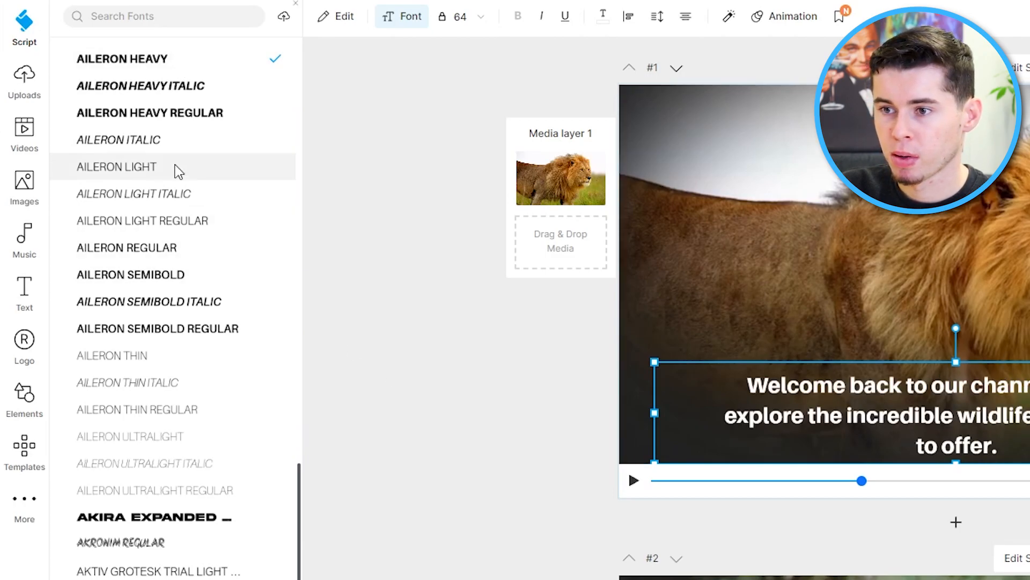
left_click(154, 115)
scroll(206, 258, "down", 5)
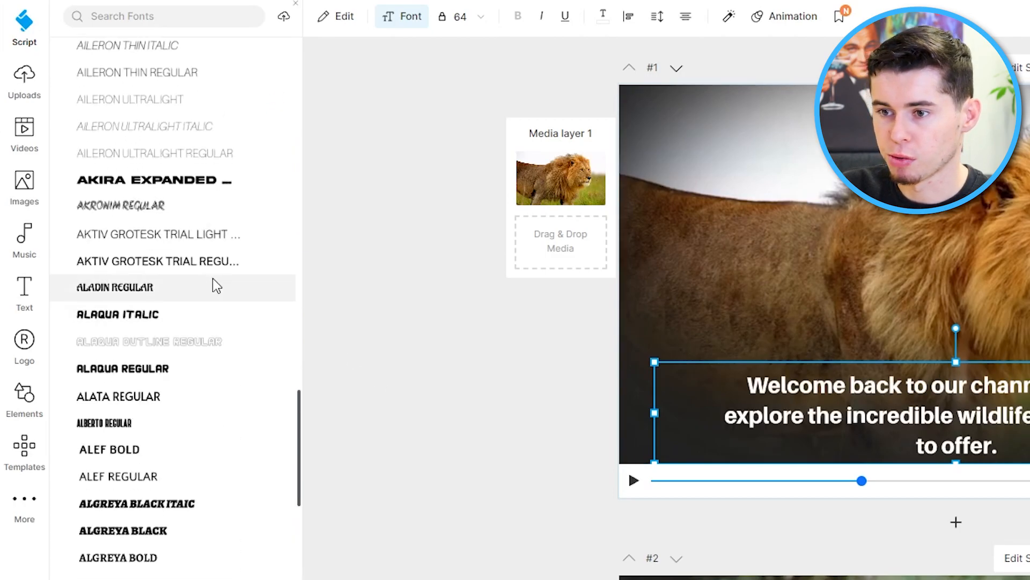
left_click(158, 311)
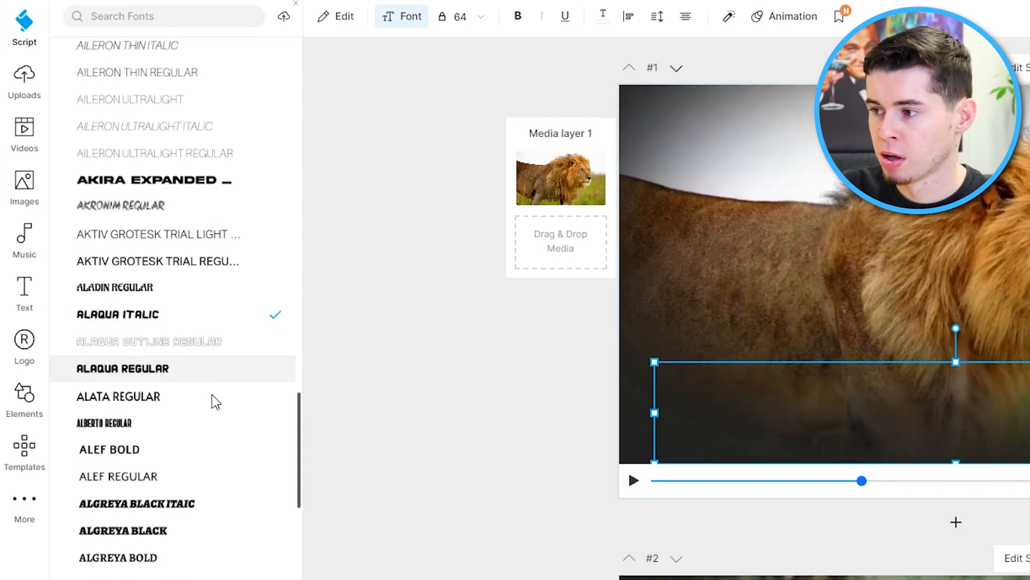
Change scene 1's caption font to Alef Regular and apply it to all text in the video.
scroll(208, 376, "down", 4)
left_click(138, 222)
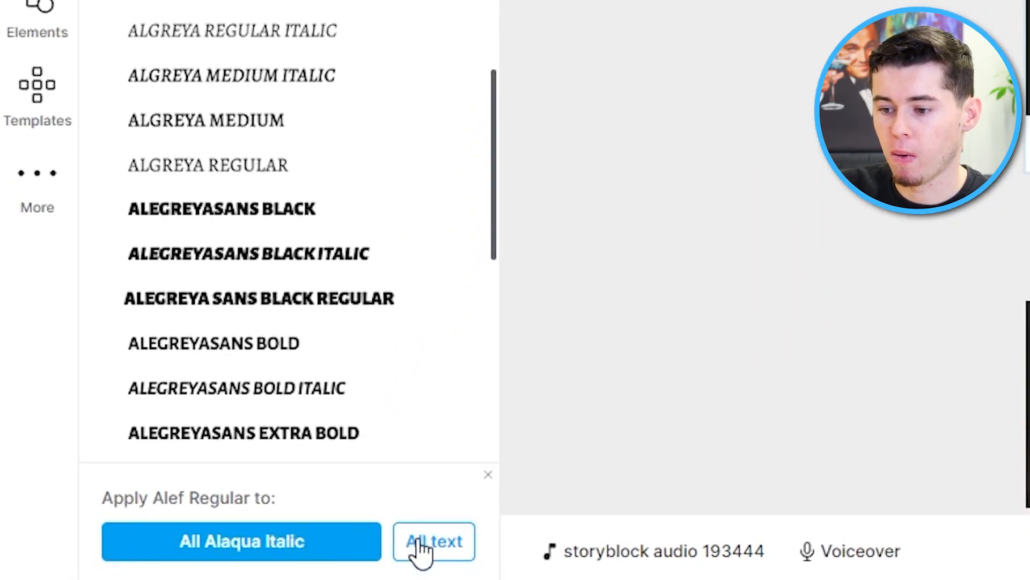
left_click(424, 548)
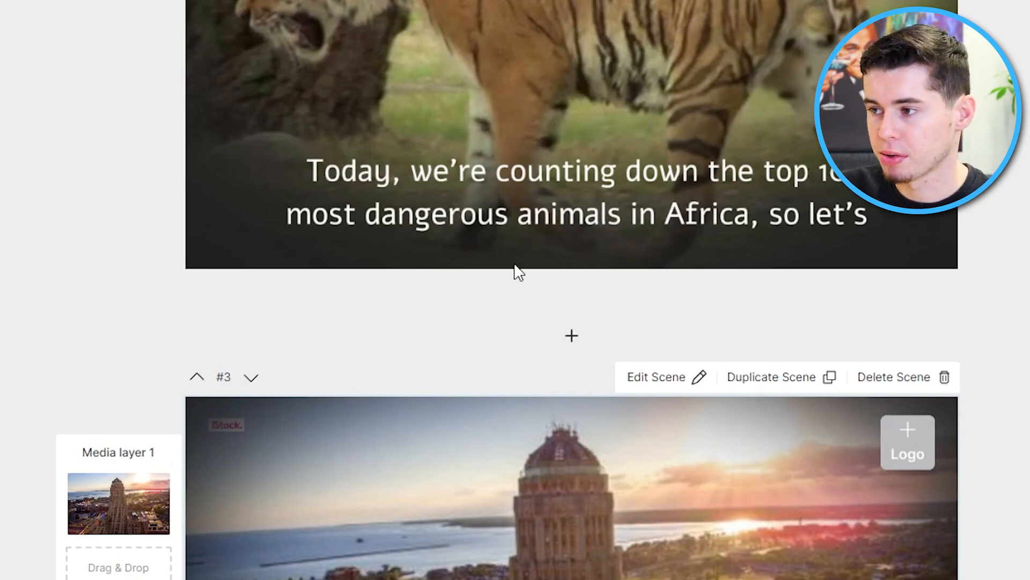
scroll(517, 271, "up", 10)
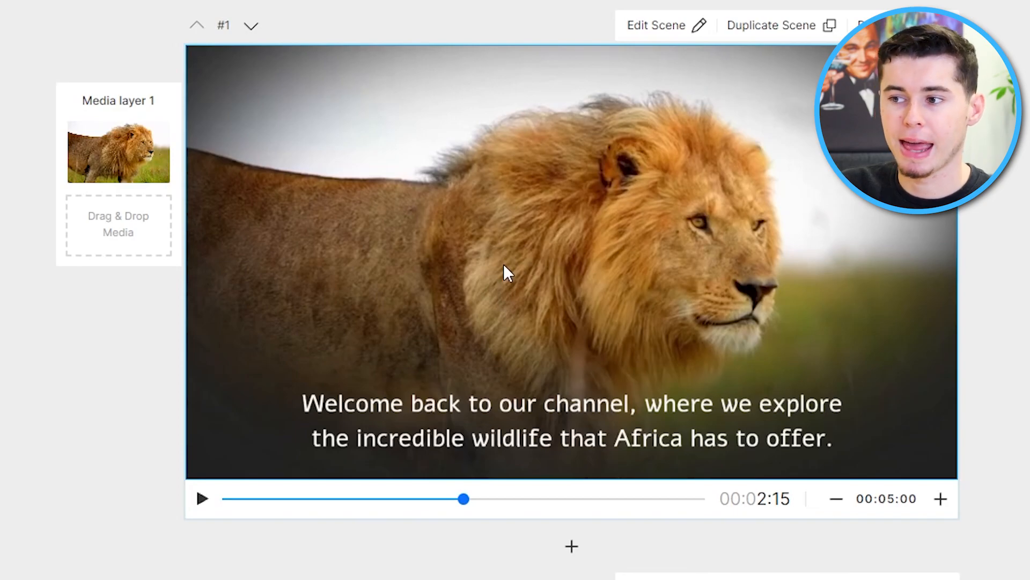
Set scene 1's caption colour to red (#FF0000) and replace the white colour with it throughout the project.
left_click(590, 382)
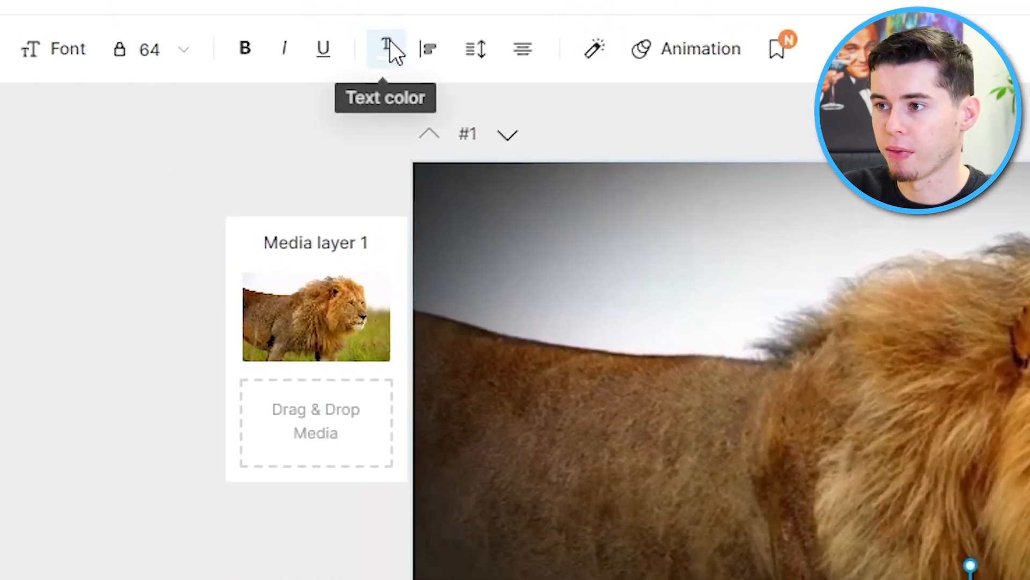
left_click(386, 47)
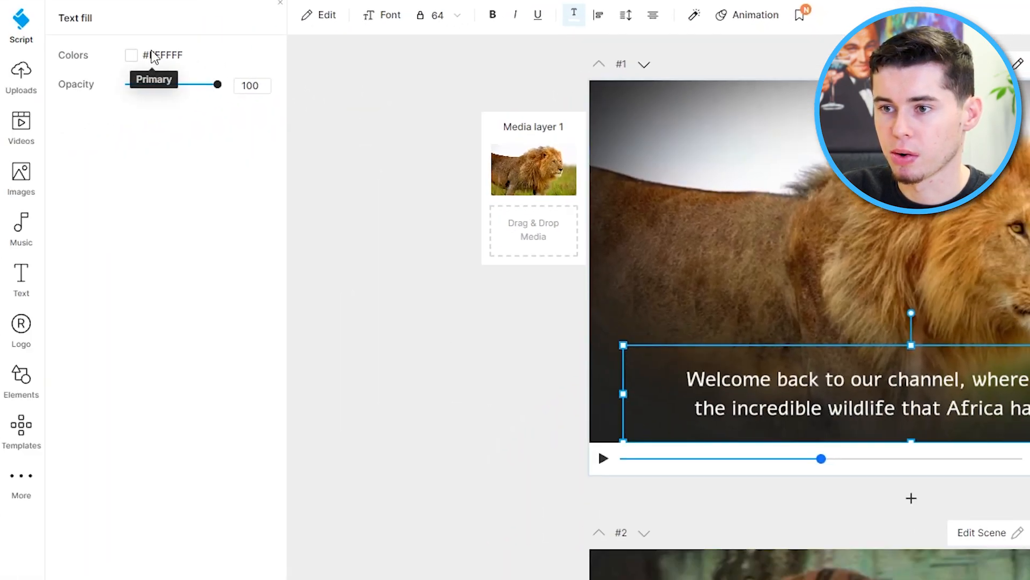
left_click(137, 52)
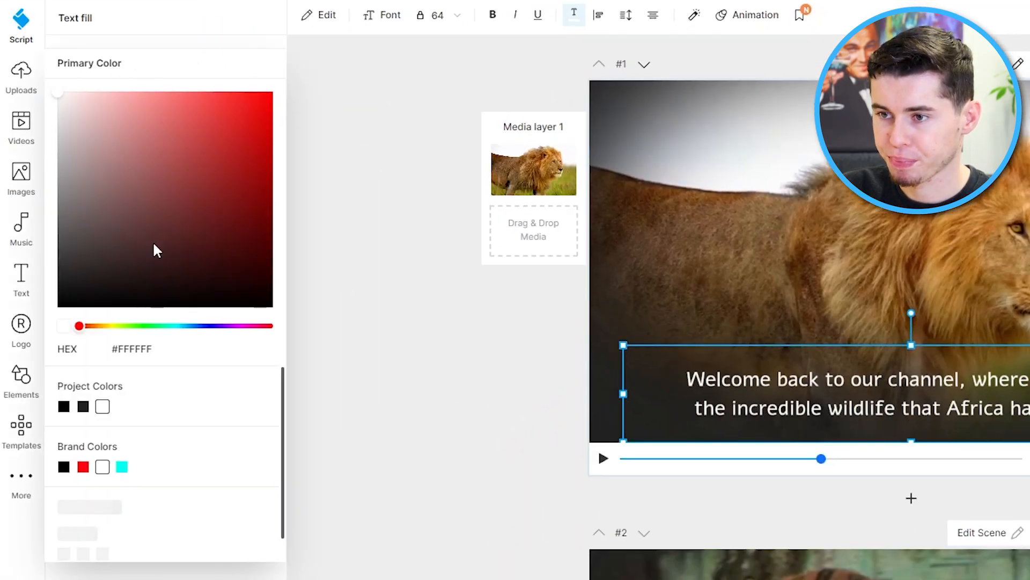
left_click_drag(153, 239, 330, 79)
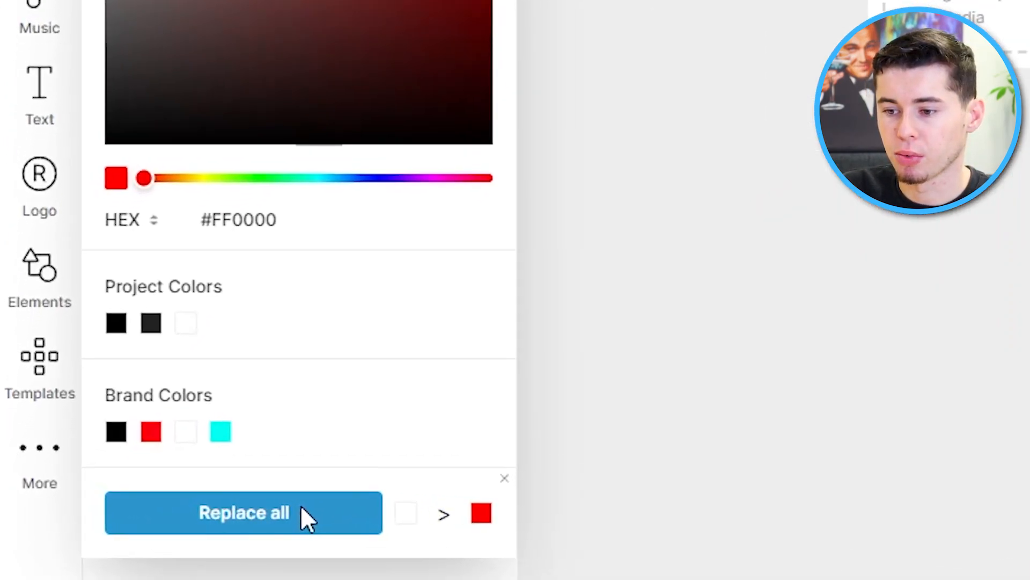
left_click(169, 510)
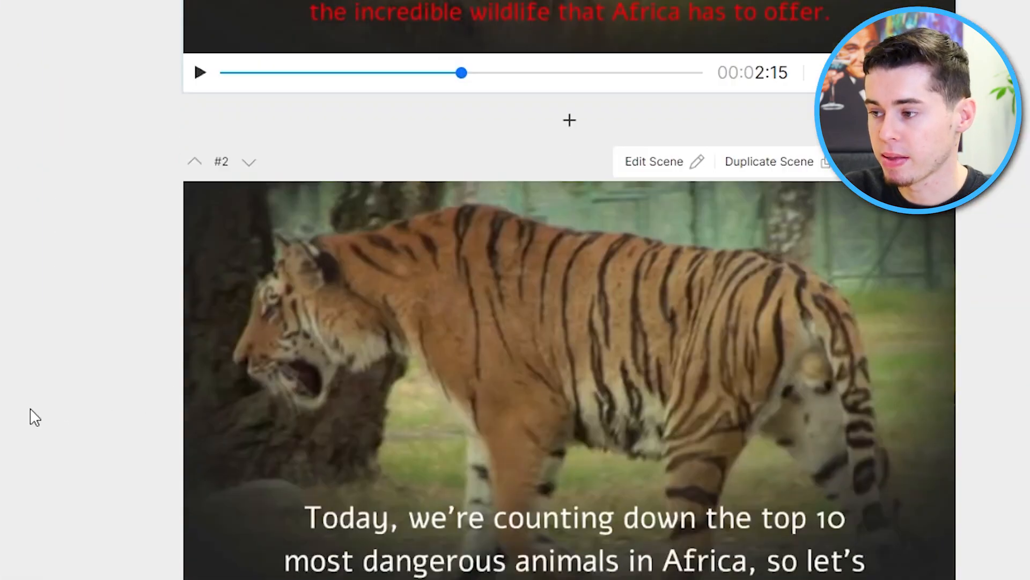
Check the caption colour in scenes 2 and 3 of the storyboard.
scroll(356, 526, "down", 1)
left_click(613, 486)
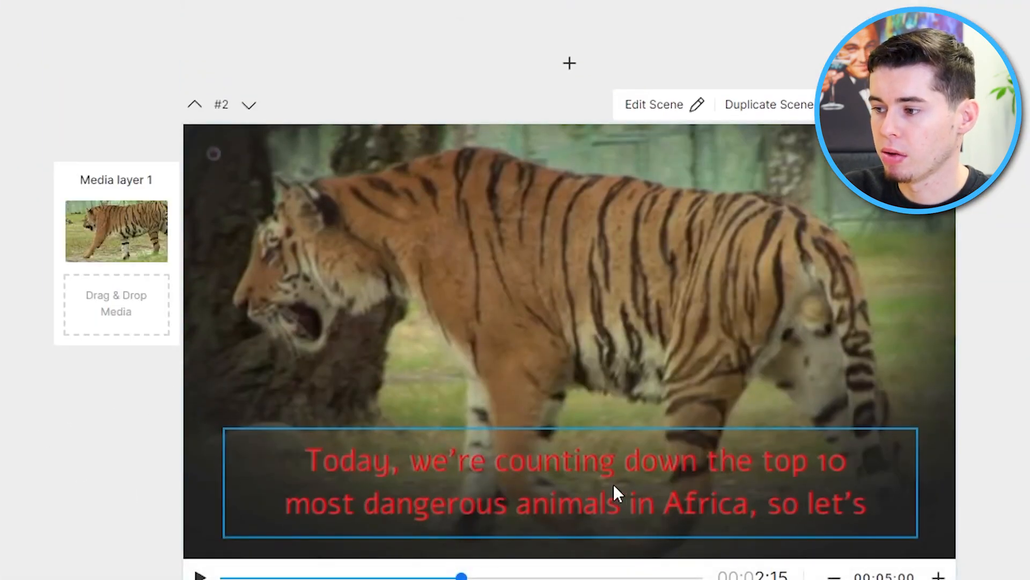
scroll(770, 478, "down", 5)
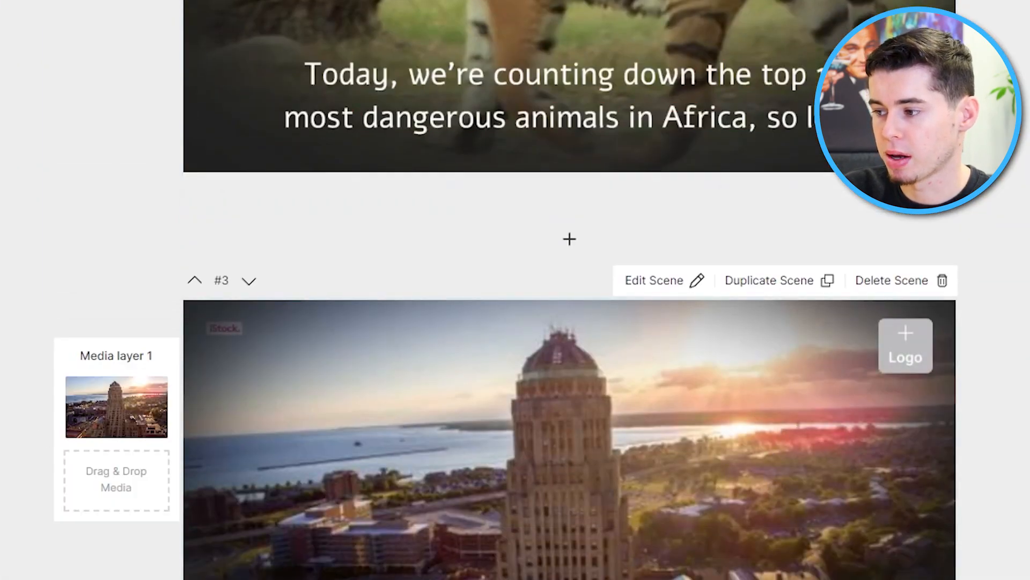
scroll(771, 478, "down", 6)
scroll(743, 533, "down", 4)
left_click(601, 343)
scroll(604, 347, "up", 11)
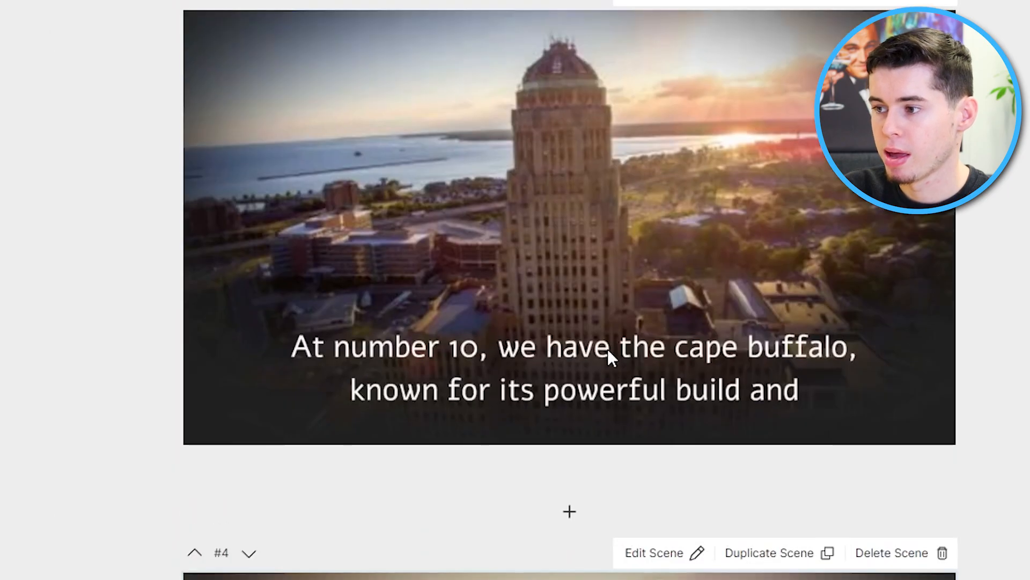
Set scene 2's caption colour to white.
left_click(595, 358)
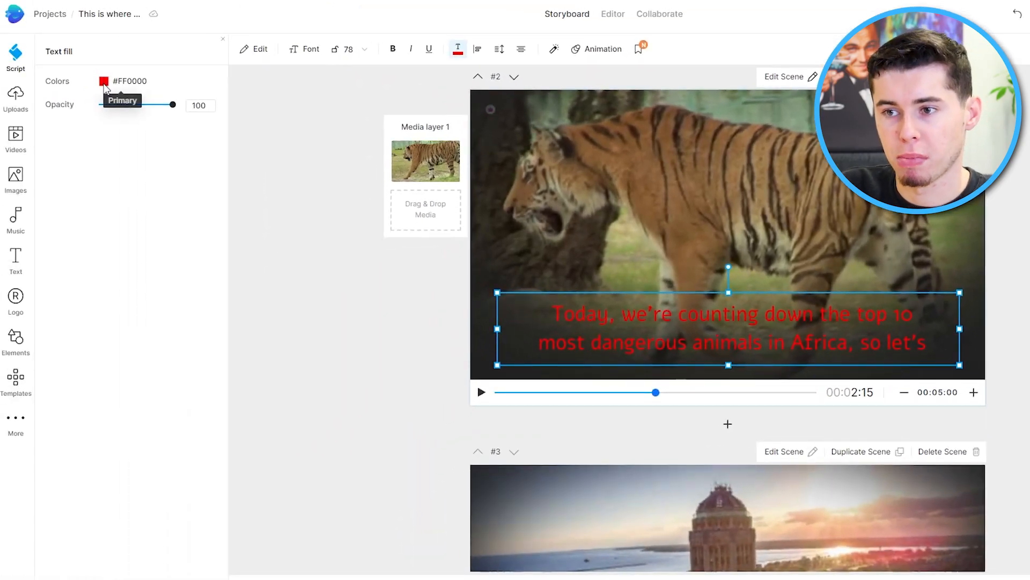
left_click(103, 86)
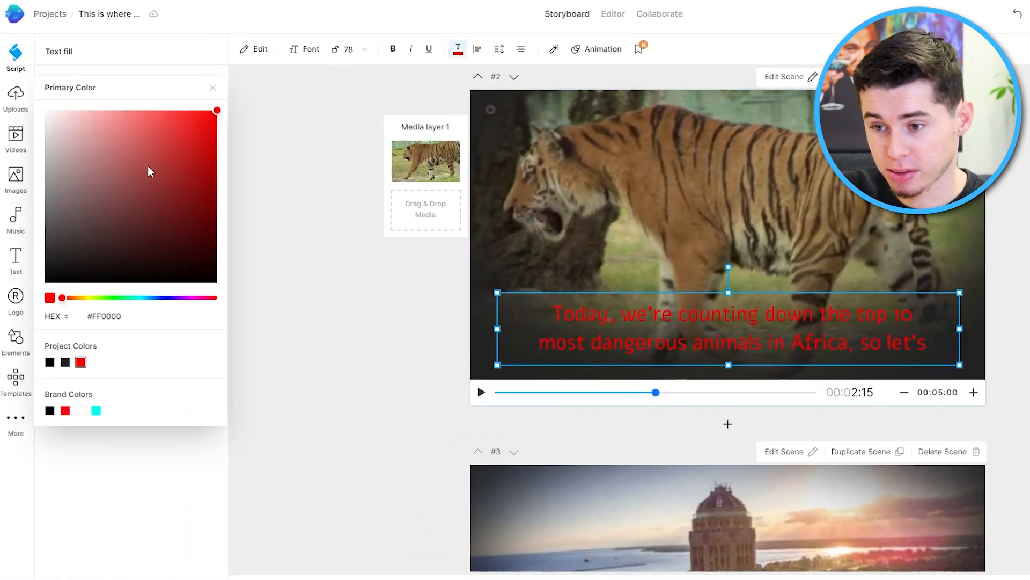
left_click_drag(147, 165, 2, 4)
Switch to Pictory, change the Red Light District caption's font to Arial and apply it to all scenes.
left_click(354, 6)
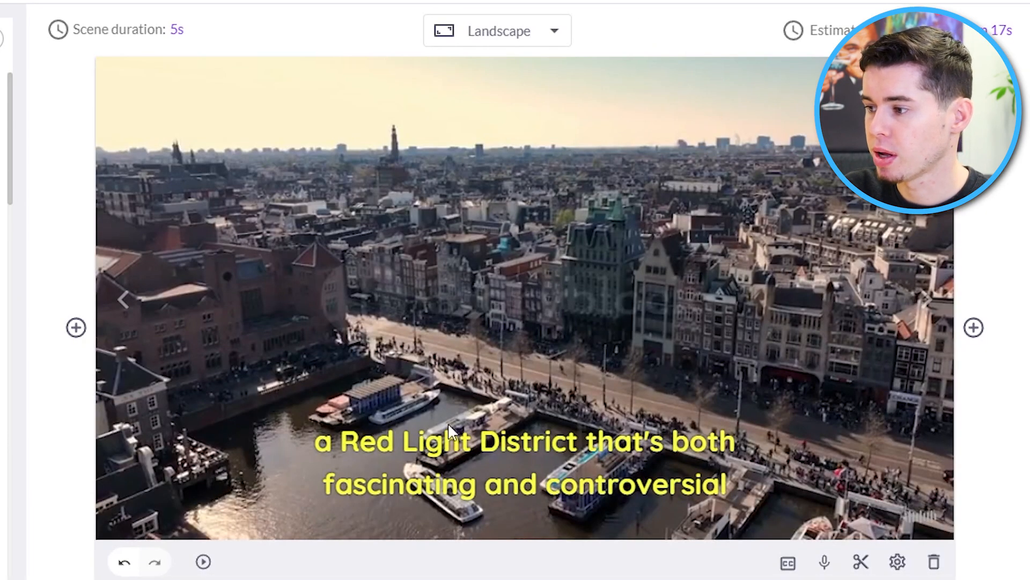
left_click(486, 451)
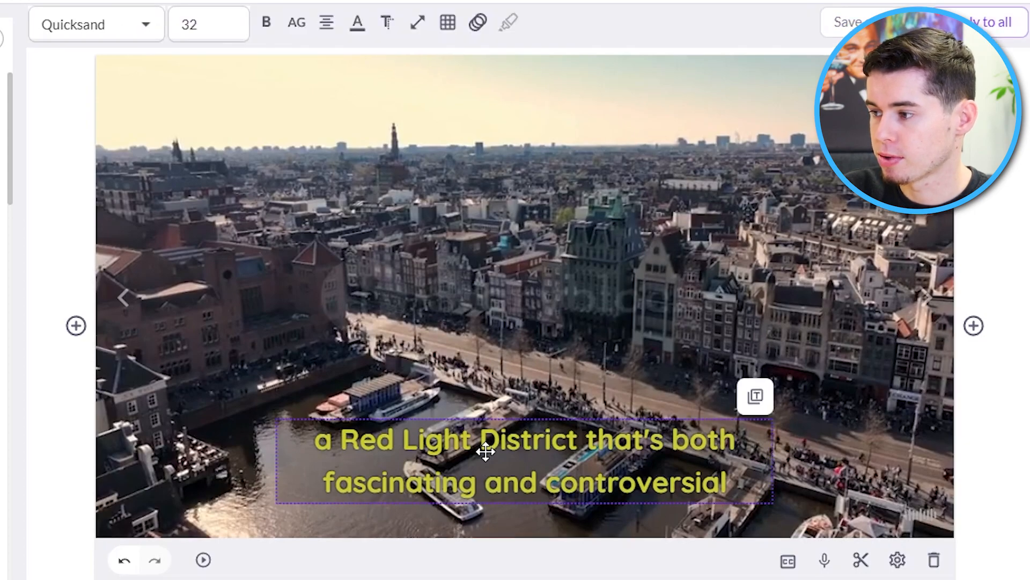
left_click(143, 27)
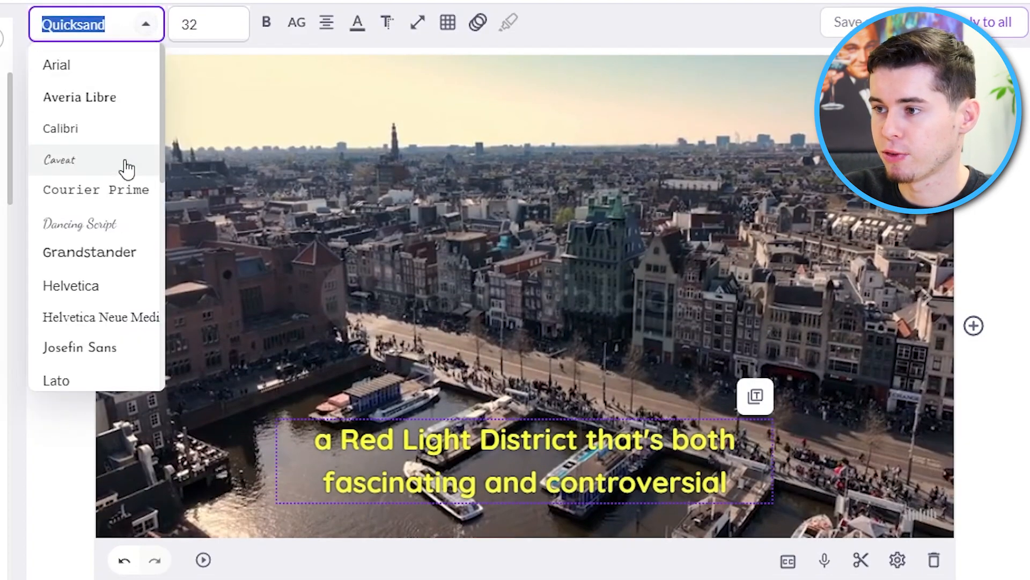
left_click(94, 71)
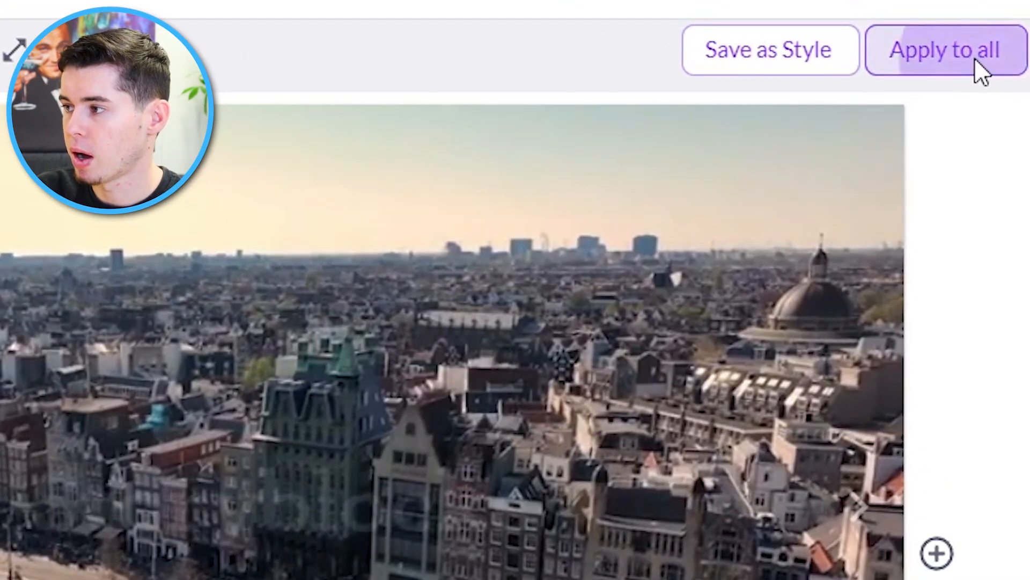
left_click(990, 37)
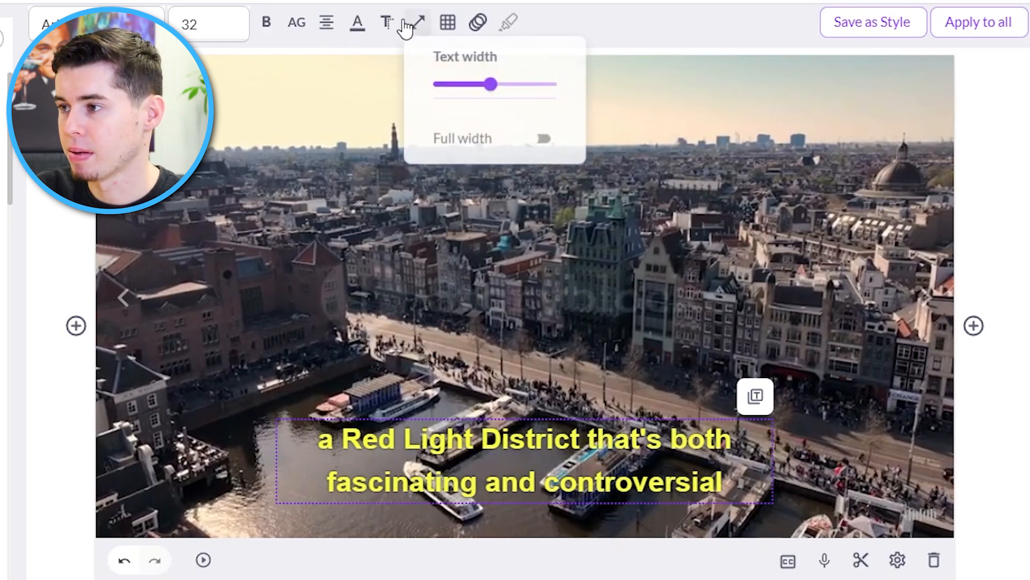
Set the caption's text colour to cyan (00EBFF) and apply the style to all scenes.
mouse_move(358, 32)
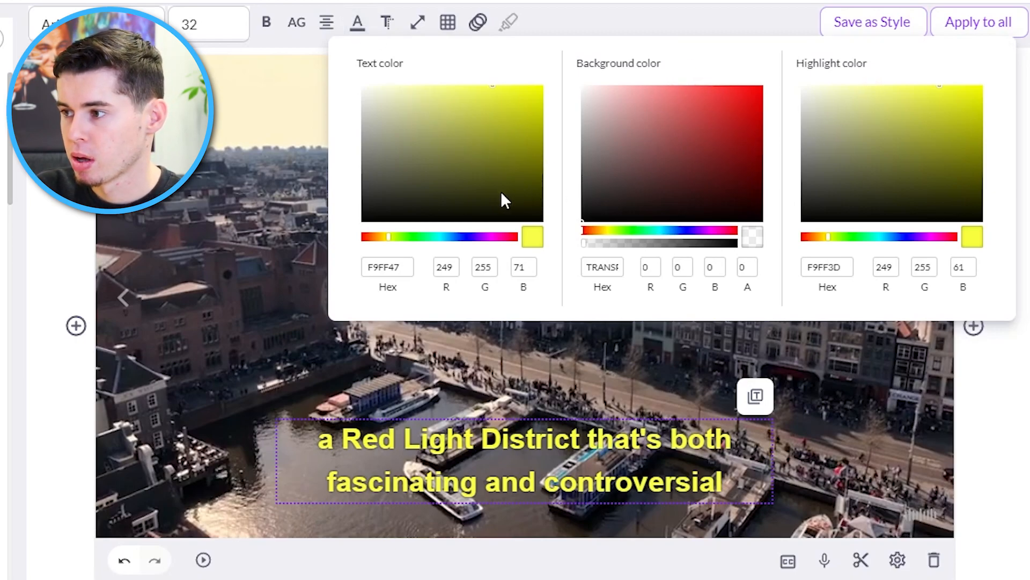
left_click_drag(541, 81, 527, 128)
left_click(471, 177)
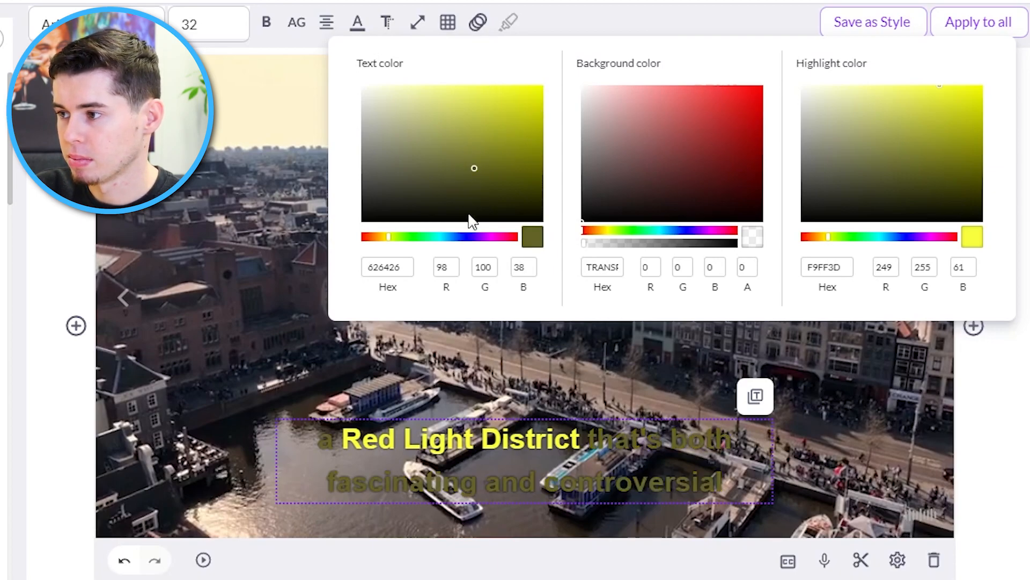
left_click(439, 237)
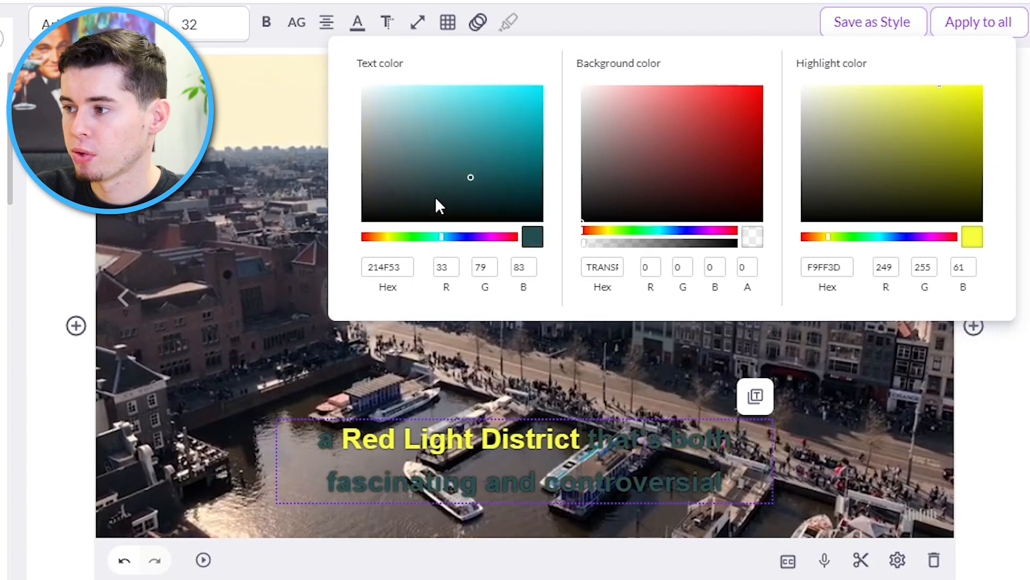
left_click(542, 86)
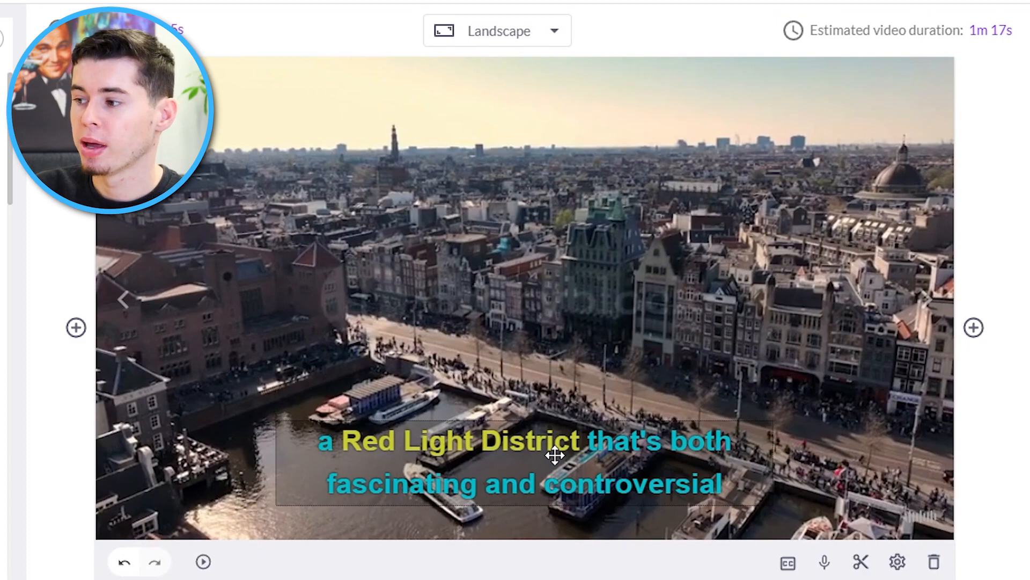
left_click(555, 455)
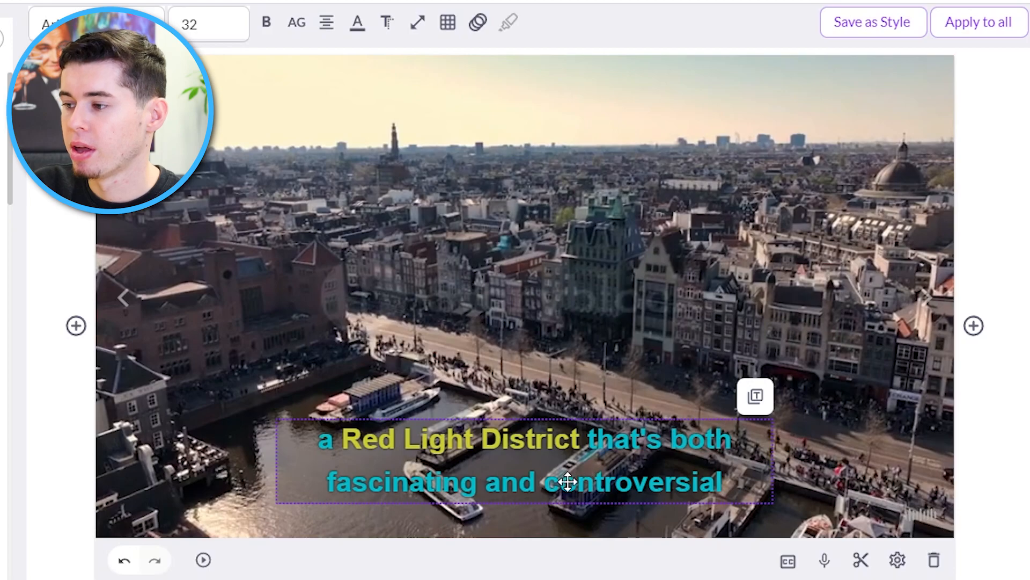
left_click(958, 23)
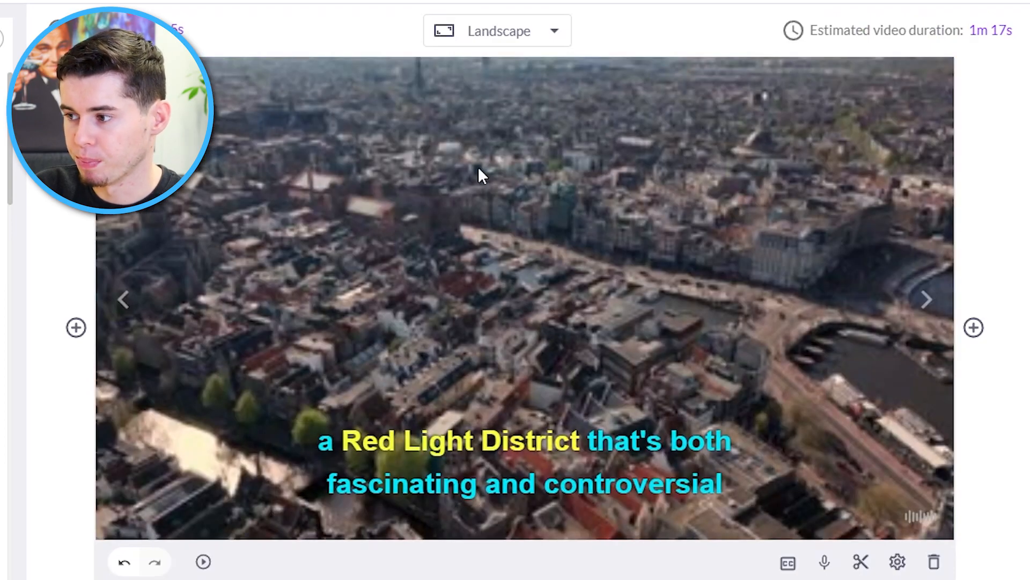
Match the caption's highlight colour to the text colour with RGB 0, 235, 255 and apply it to all scenes.
left_click(486, 421)
left_click(357, 24)
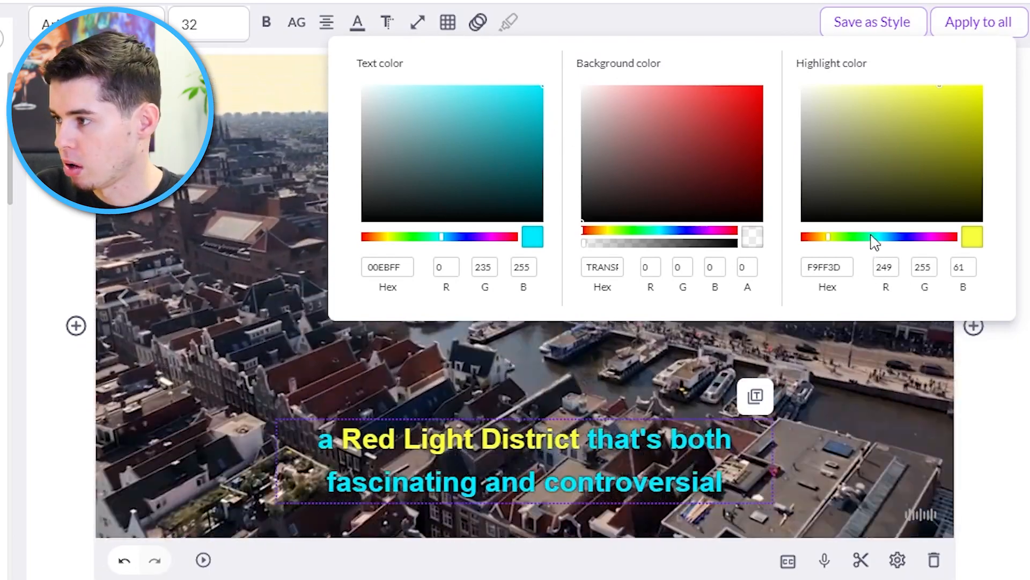
left_click(885, 236)
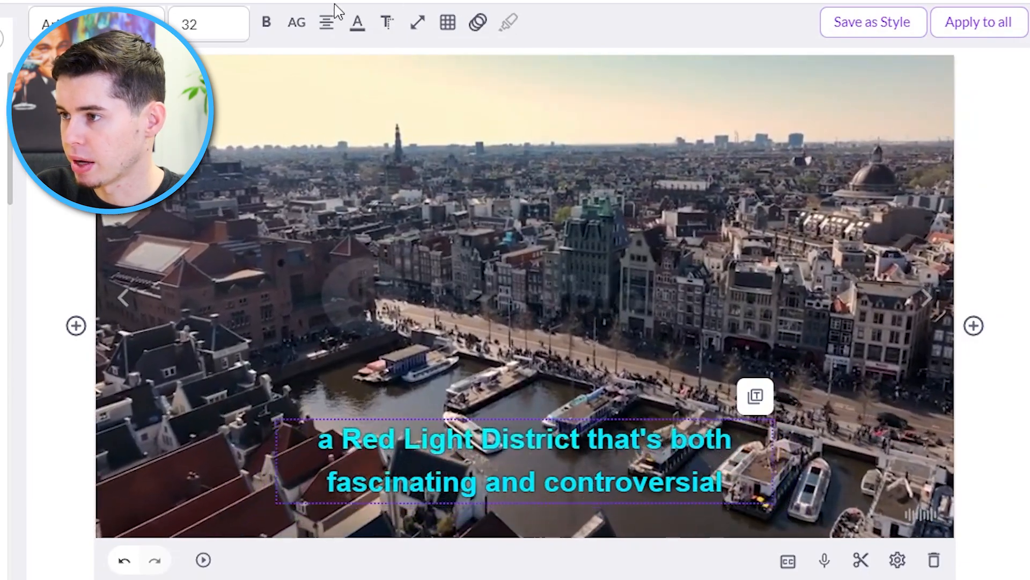
left_click(357, 23)
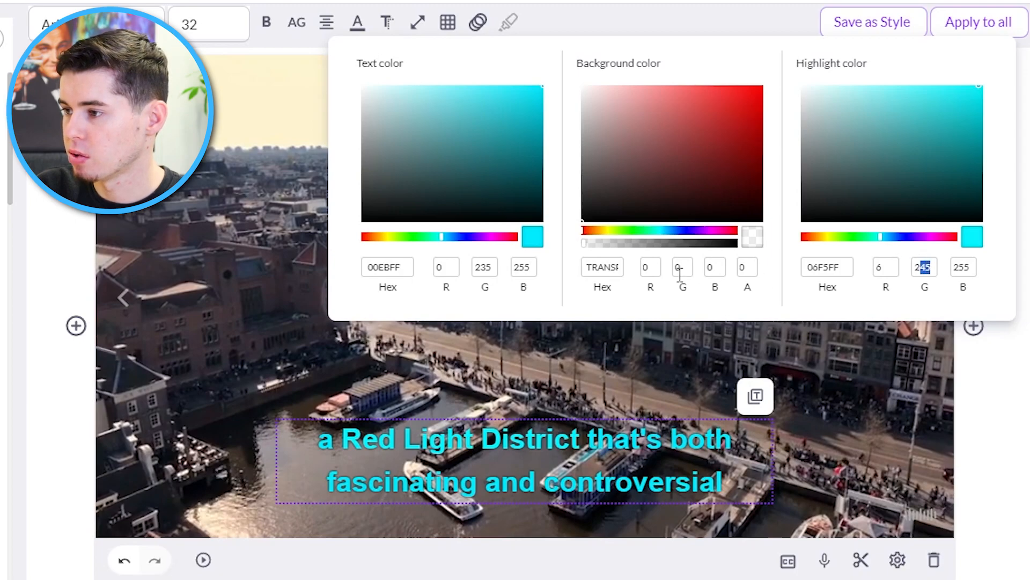
left_click(896, 264)
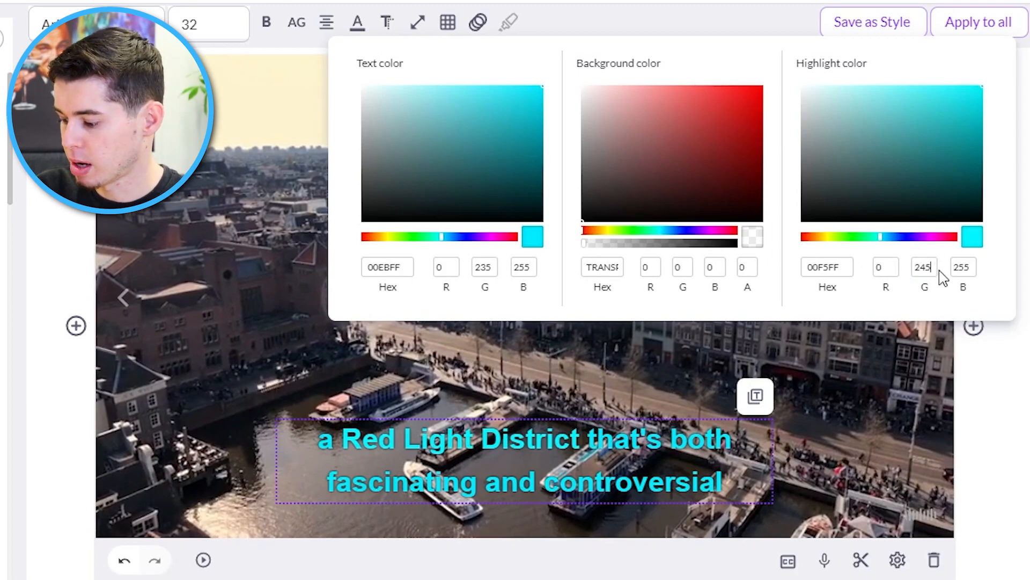
key("BackSpace")
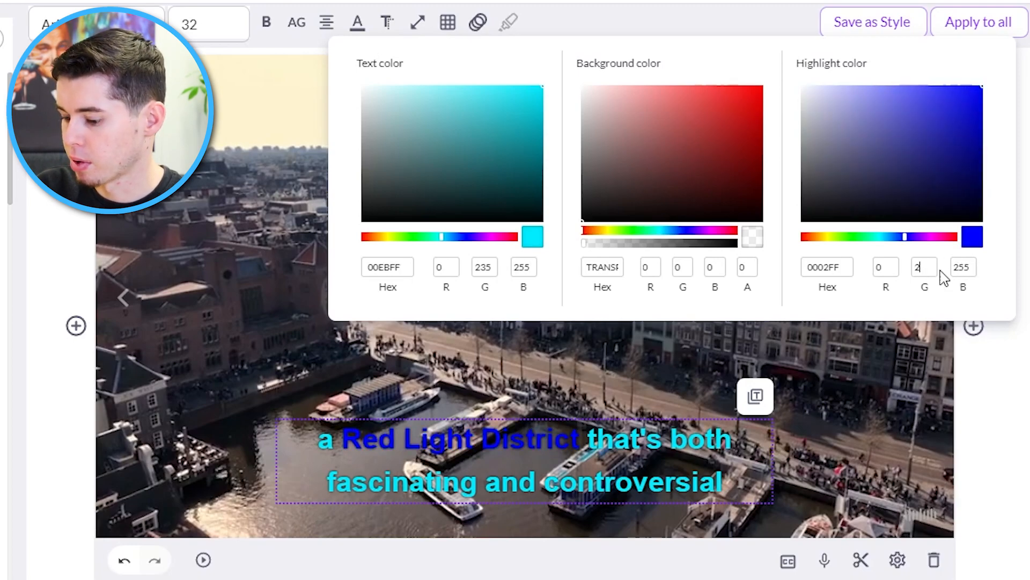
type("35")
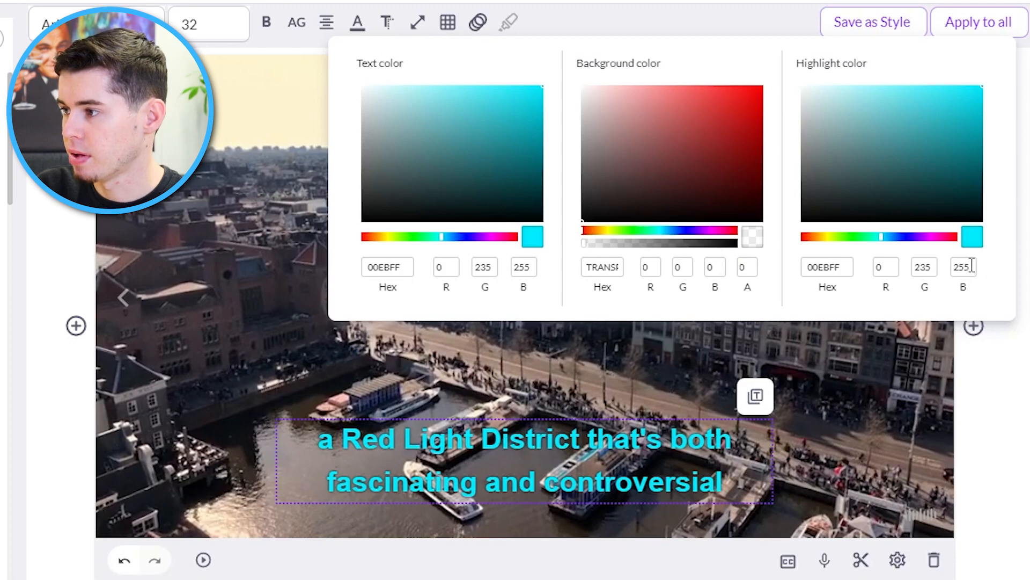
left_click(988, 30)
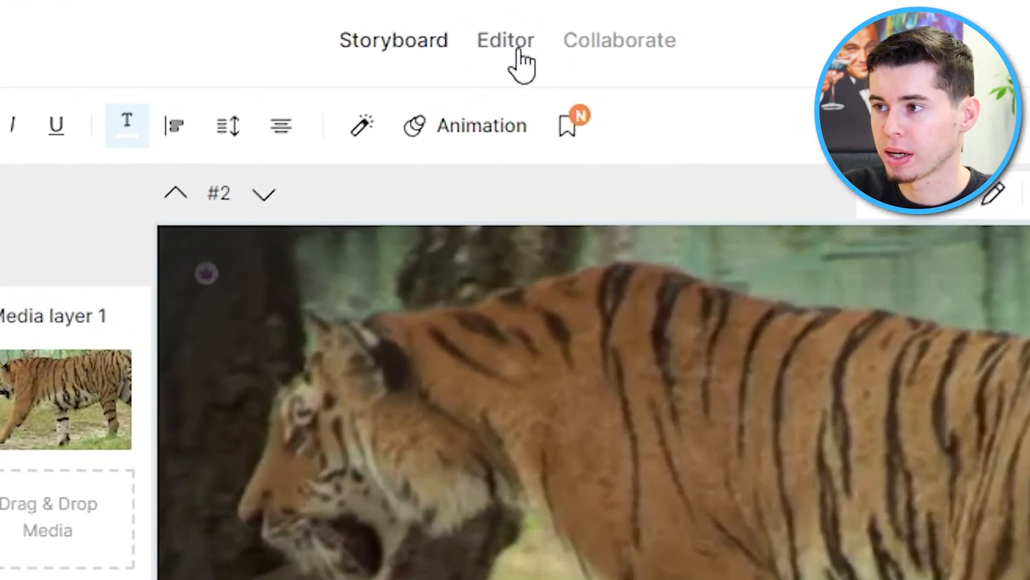
Open InVideo's Editor view, show scene 2's elements and unlock its Overlay element.
left_click(518, 51)
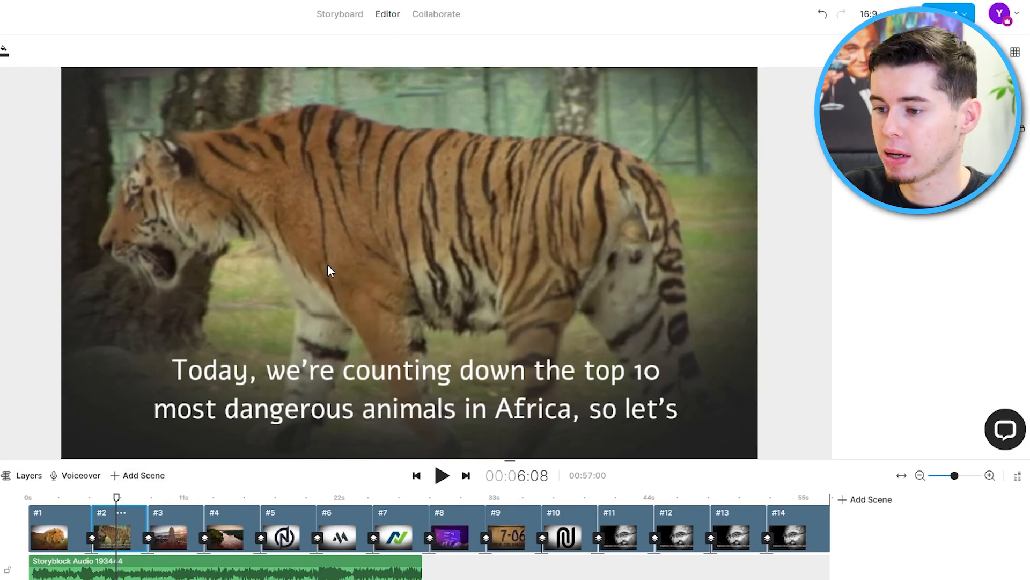
left_click(129, 502)
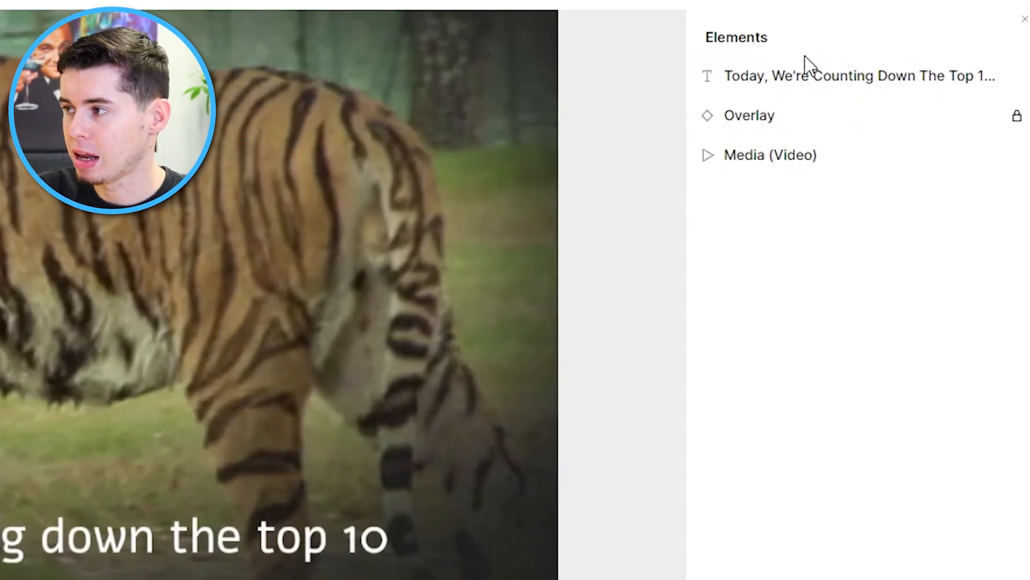
left_click(1015, 118)
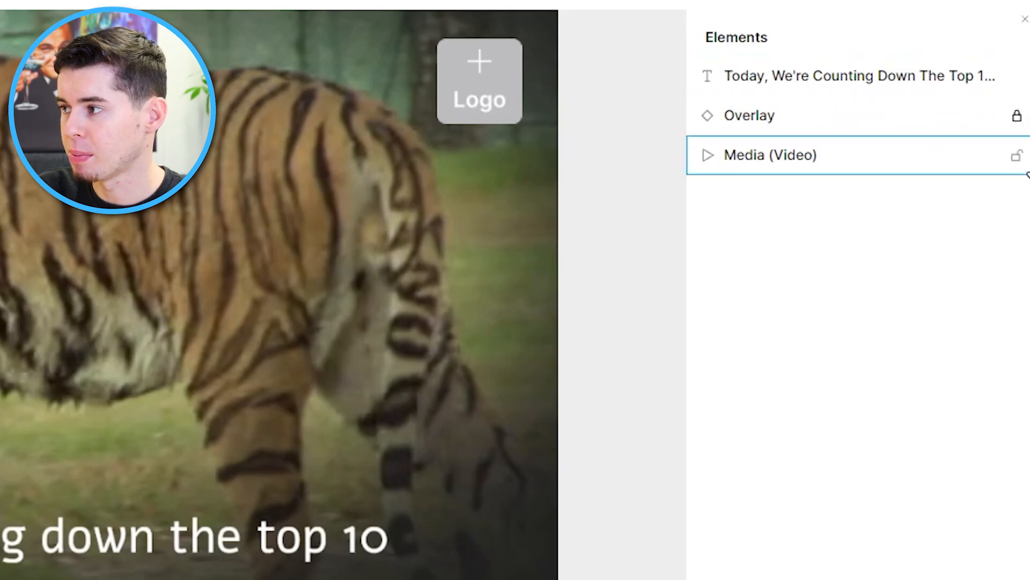
left_click(1019, 123)
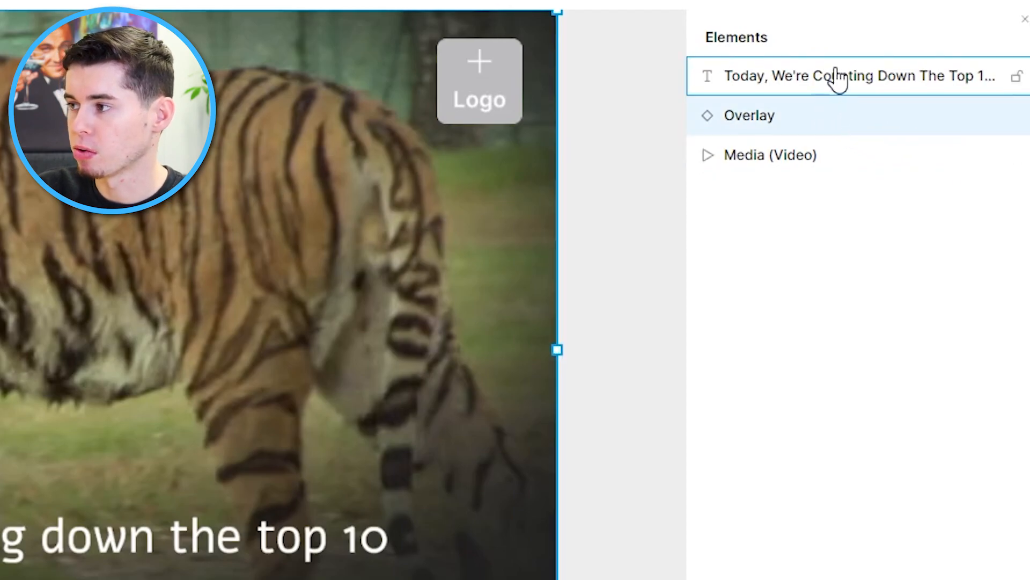
Select the Overlay element of scene 2 and delete it.
left_click(853, 78)
left_click(866, 92)
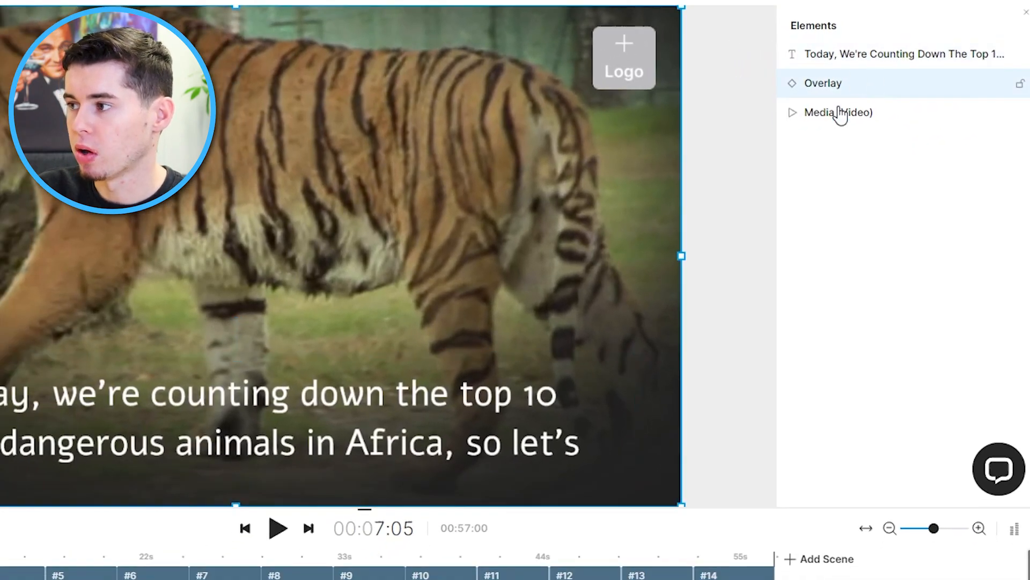
left_click(861, 123)
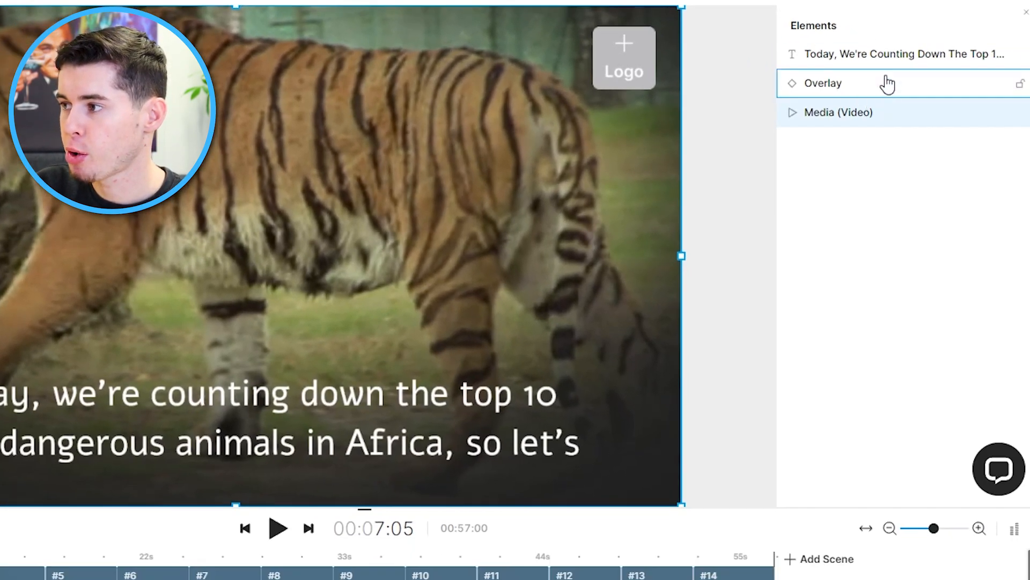
left_click(892, 92)
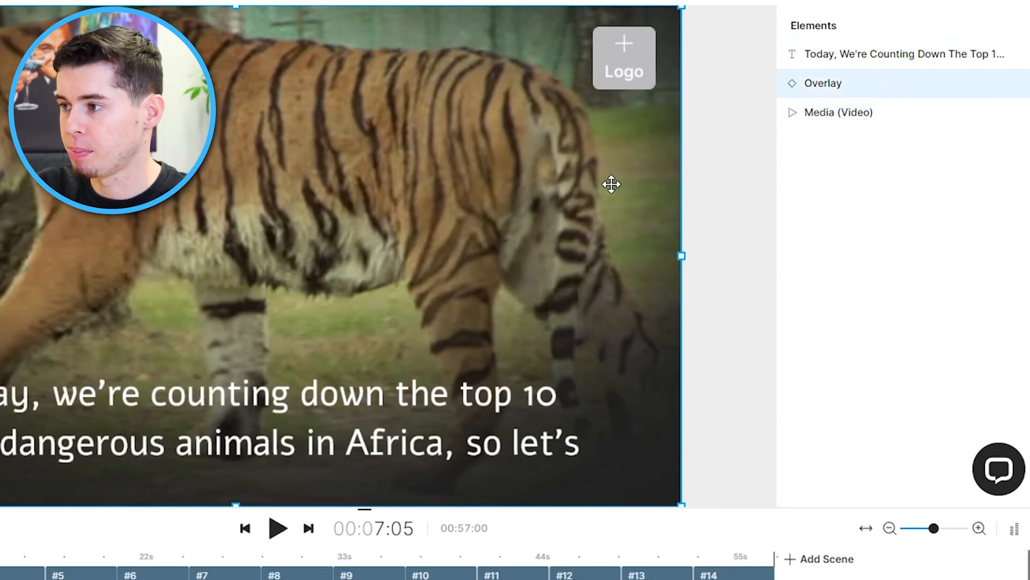
key("Delete")
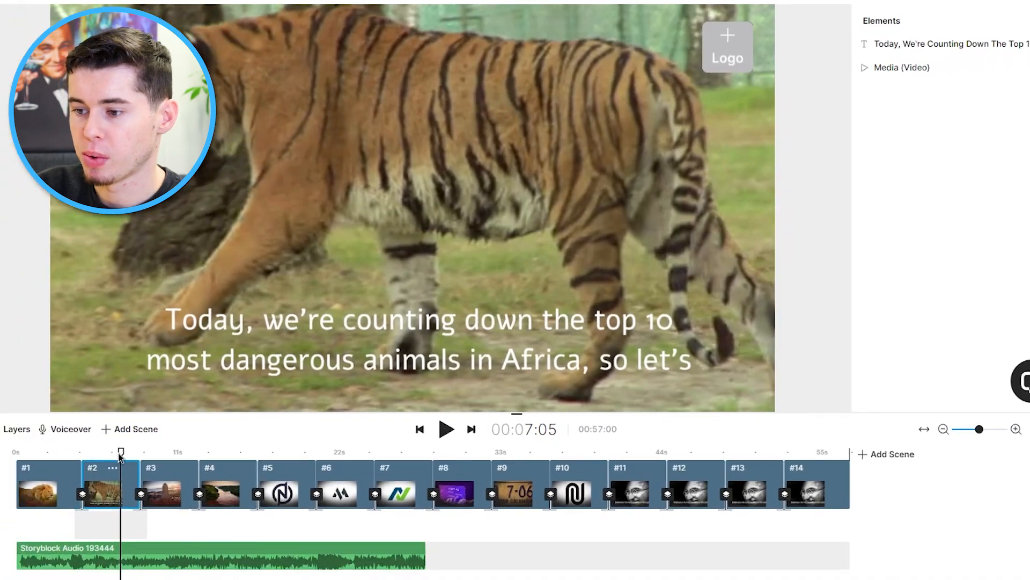
Play scene 2 from its start to check the tiger clip and its caption.
left_click_drag(120, 452, 85, 452)
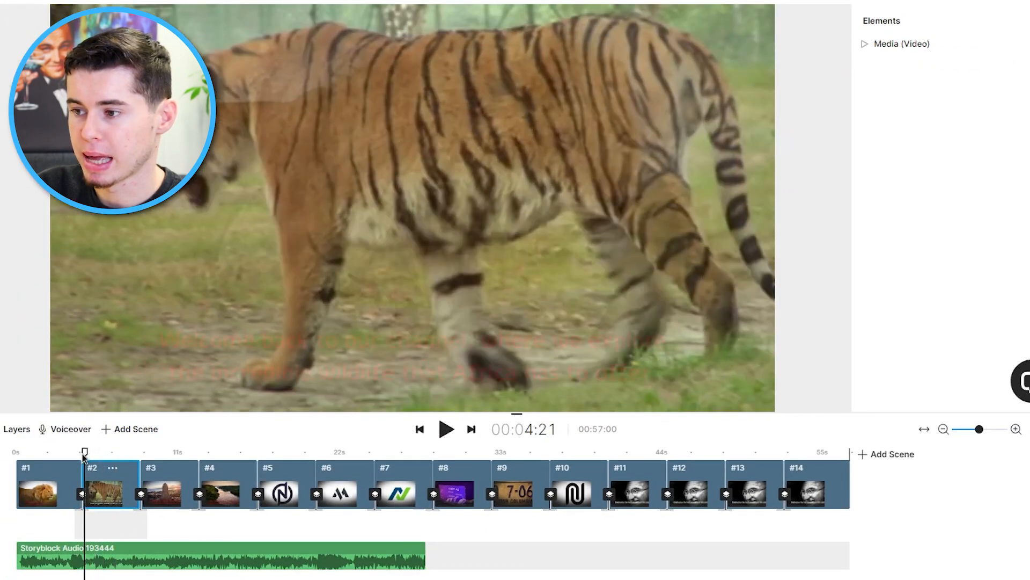
left_click(451, 432)
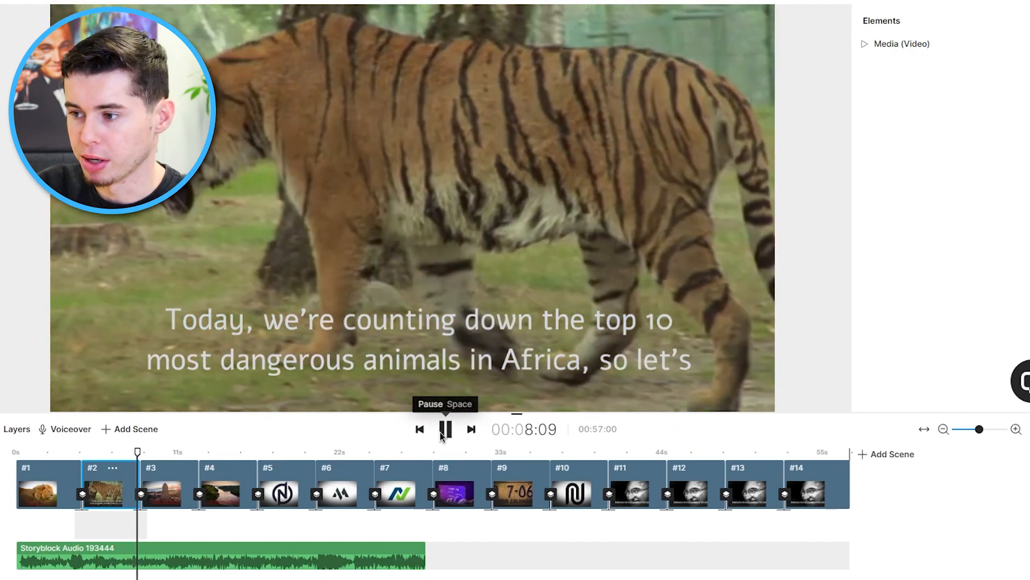
left_click(441, 432)
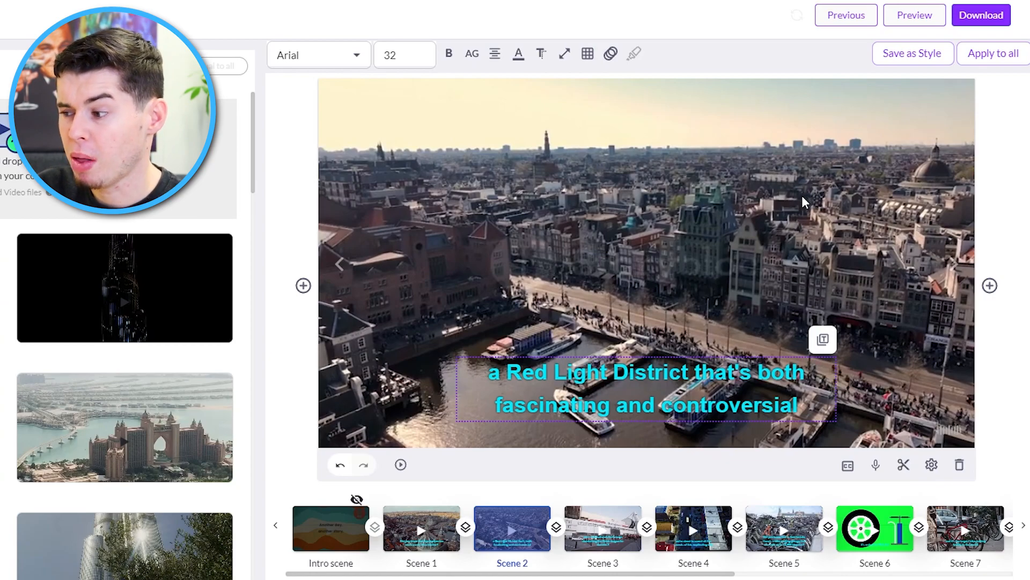
Switch to Pictory and view the Red Light District caption's text width settings and the project's download options.
left_click(564, 55)
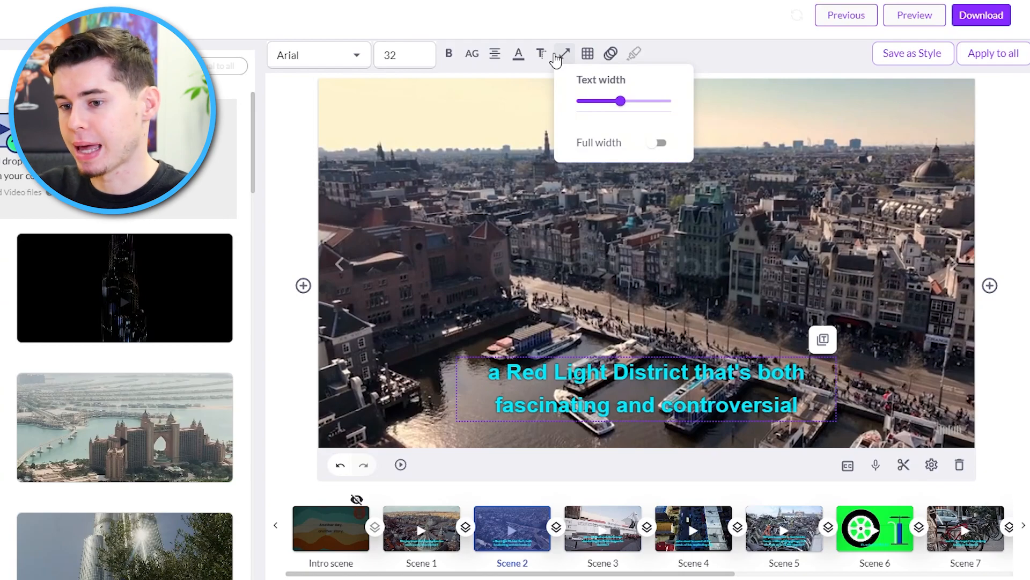
left_click(995, 17)
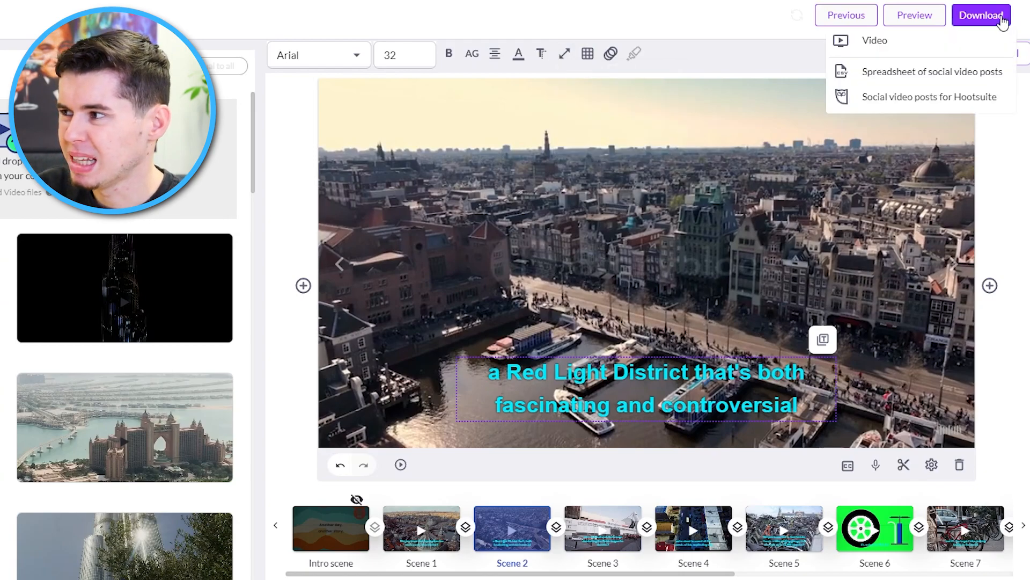
mouse_move(967, 17)
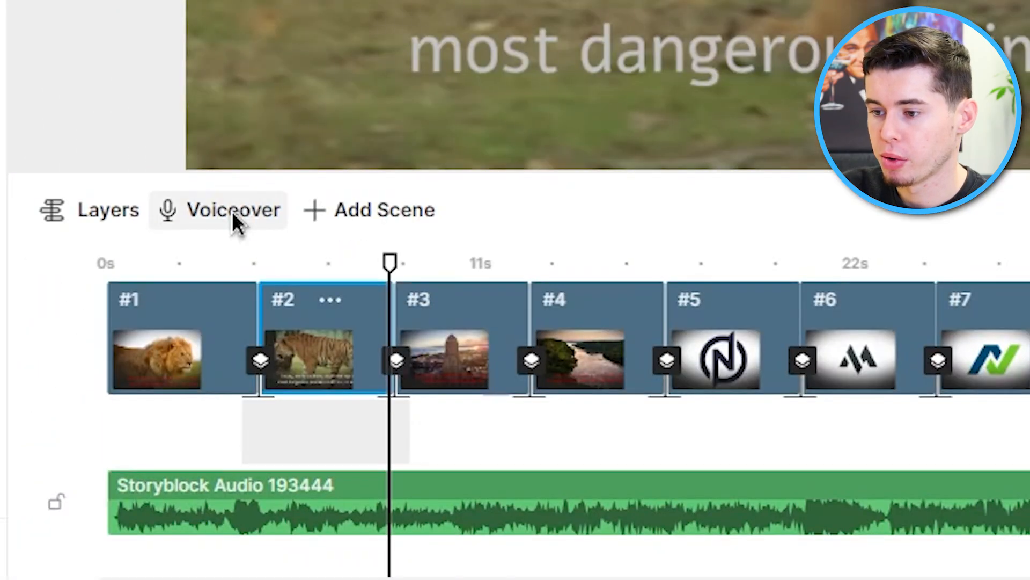
In InVideo, start an automated text-to-speech voiceover for scene 2, keeping the Realistic (New) type and US English.
left_click(230, 212)
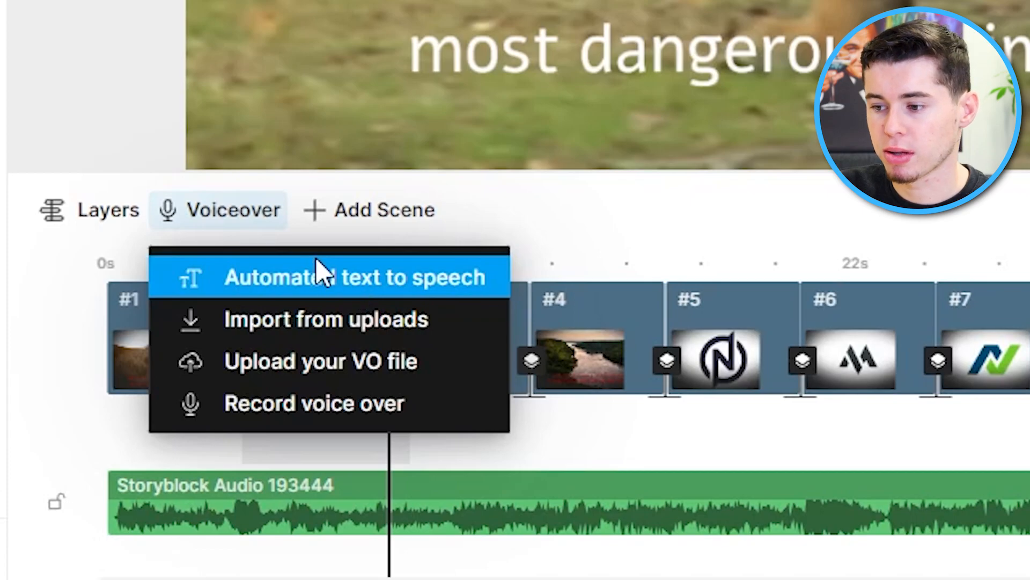
left_click(343, 279)
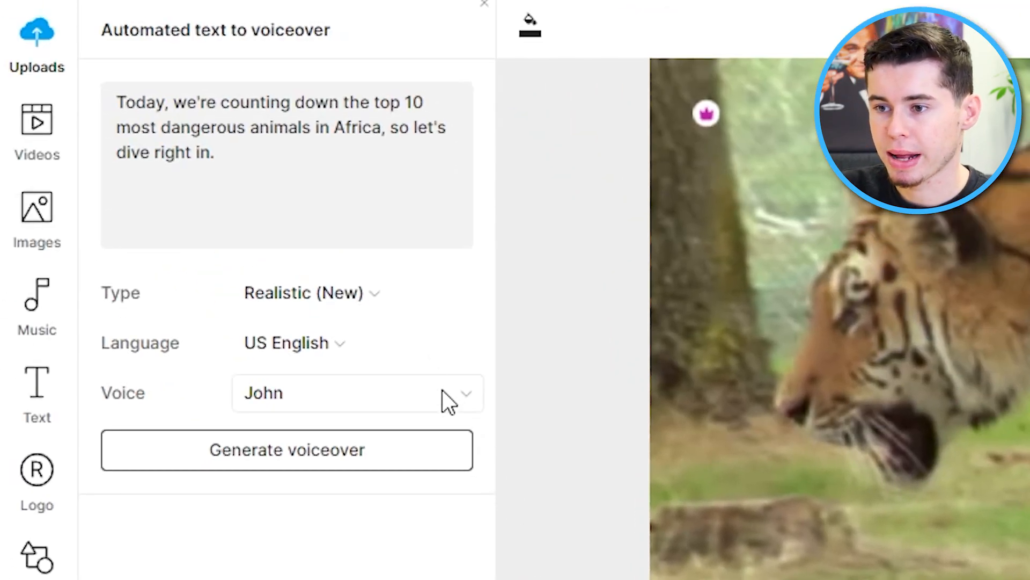
left_click(327, 293)
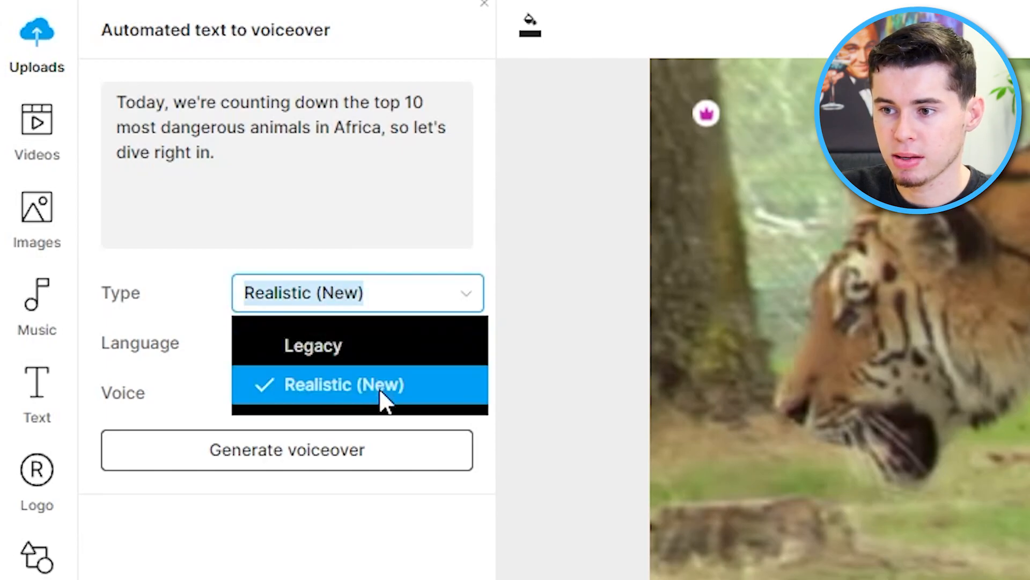
left_click(362, 387)
left_click(371, 344)
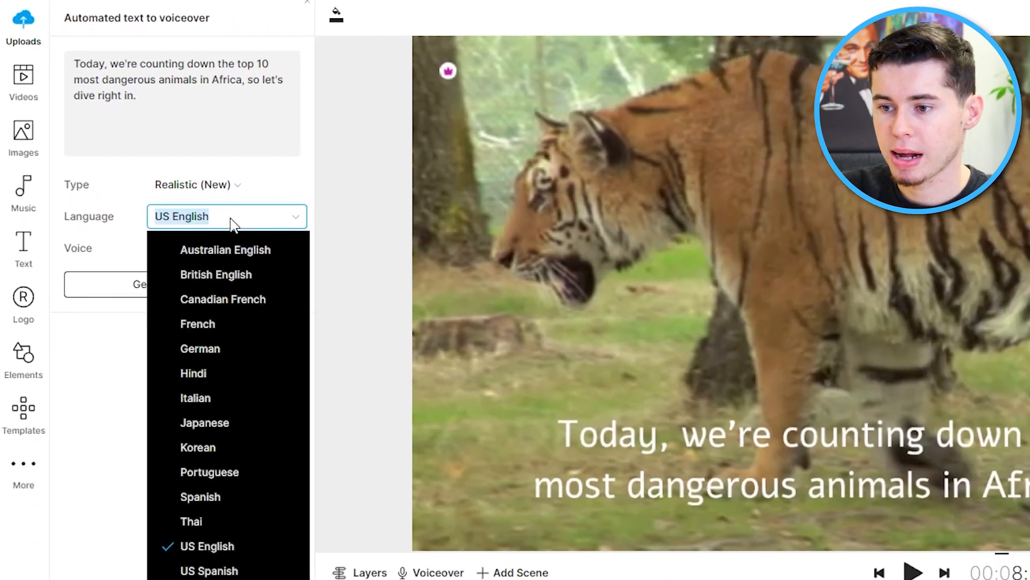
left_click(144, 578)
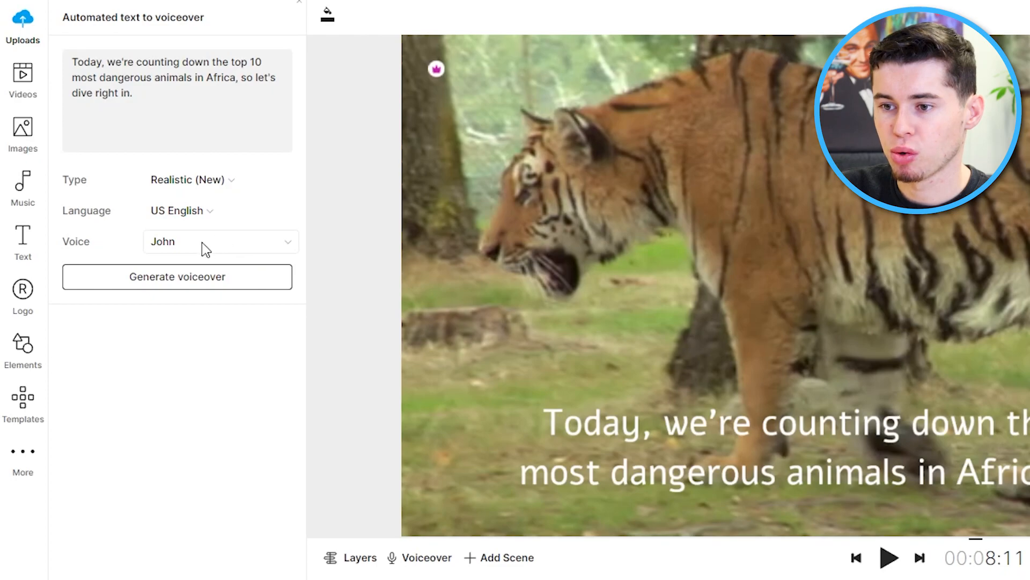
Generate the voiceover with the Maxwell voice and add automated voiceover to all scenes.
left_click(201, 242)
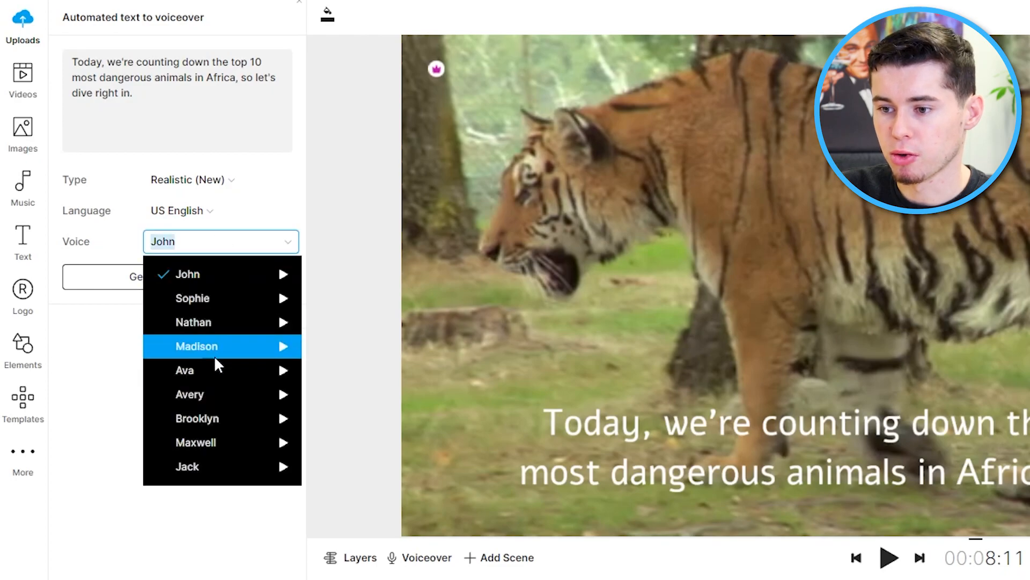
left_click(199, 443)
left_click(207, 277)
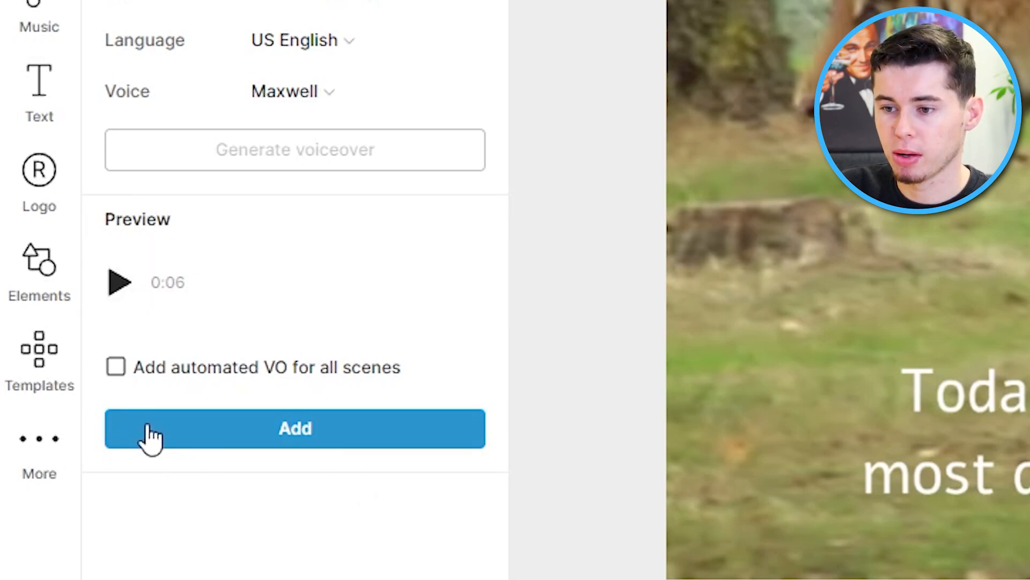
left_click(116, 370)
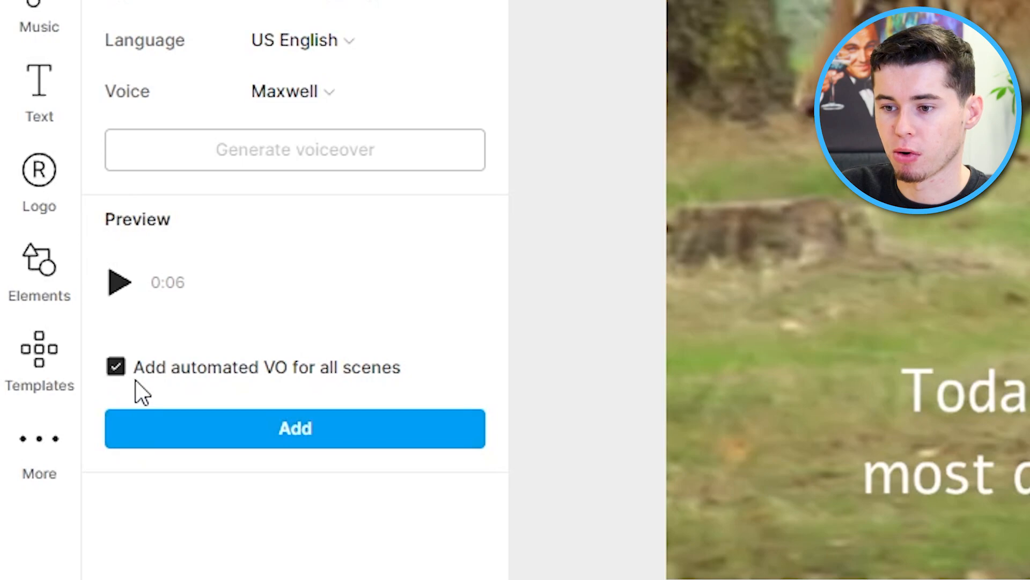
left_click(276, 446)
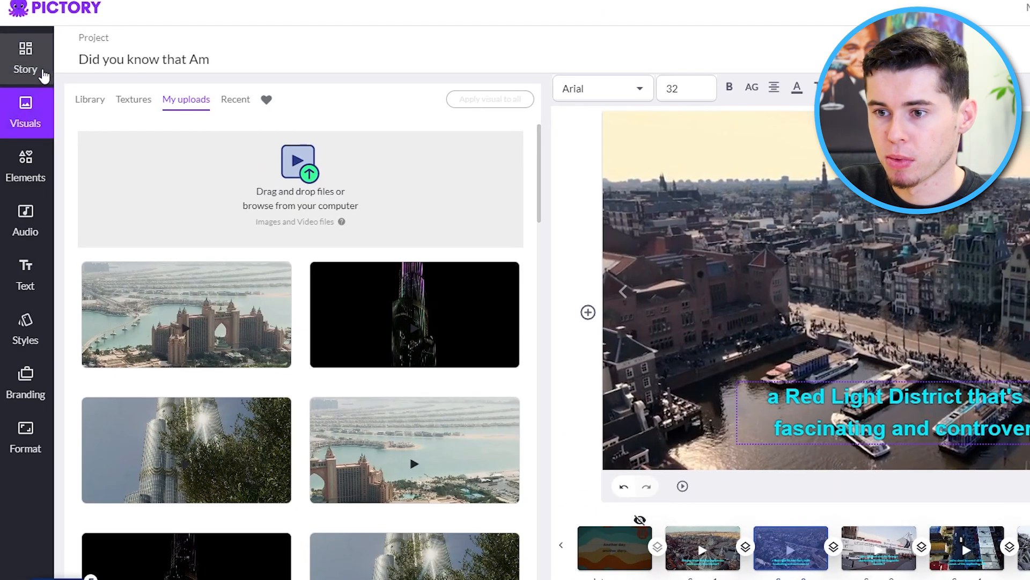
Switch to Pictory, browse its voice-over tracks and languages, and compare them with InVideo's voiceover language choices.
left_click(24, 56)
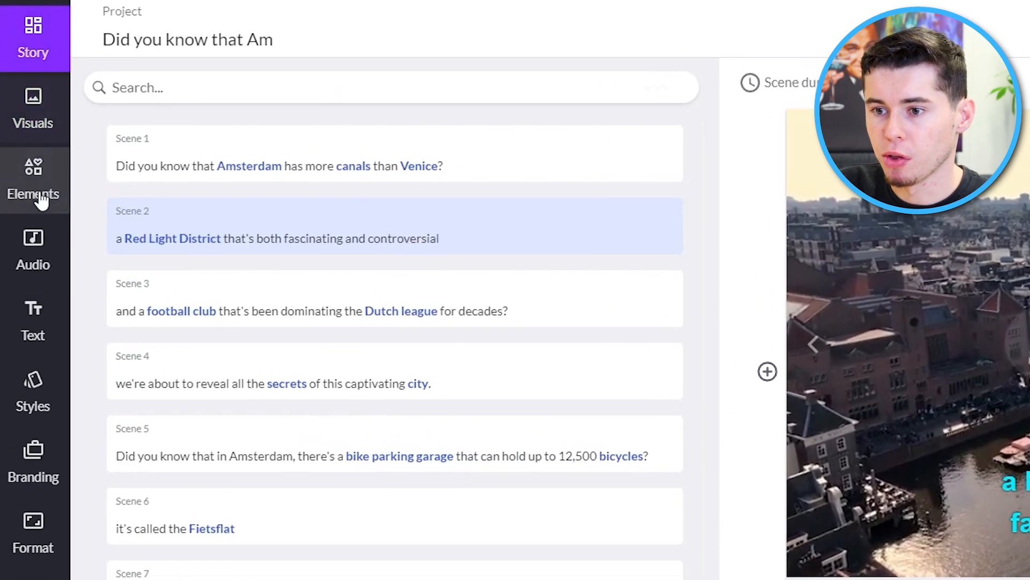
left_click(45, 240)
left_click(272, 95)
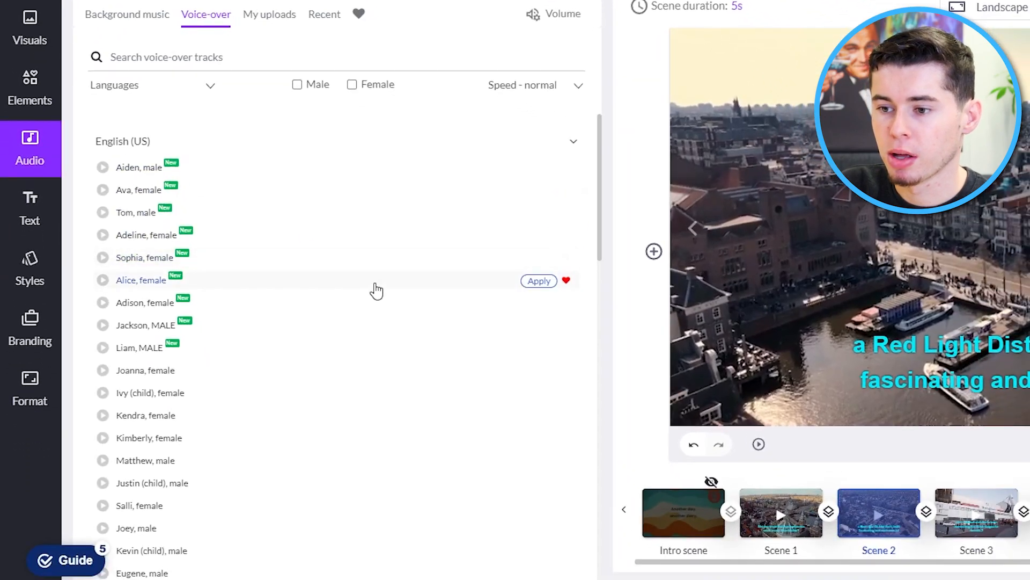
scroll(380, 295, "down", 15)
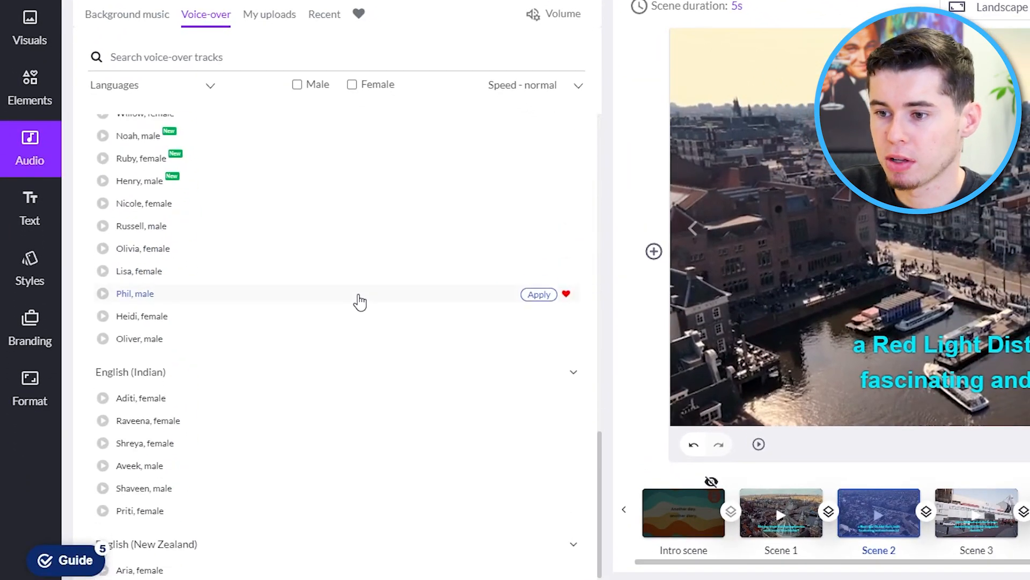
scroll(359, 302, "up", 12)
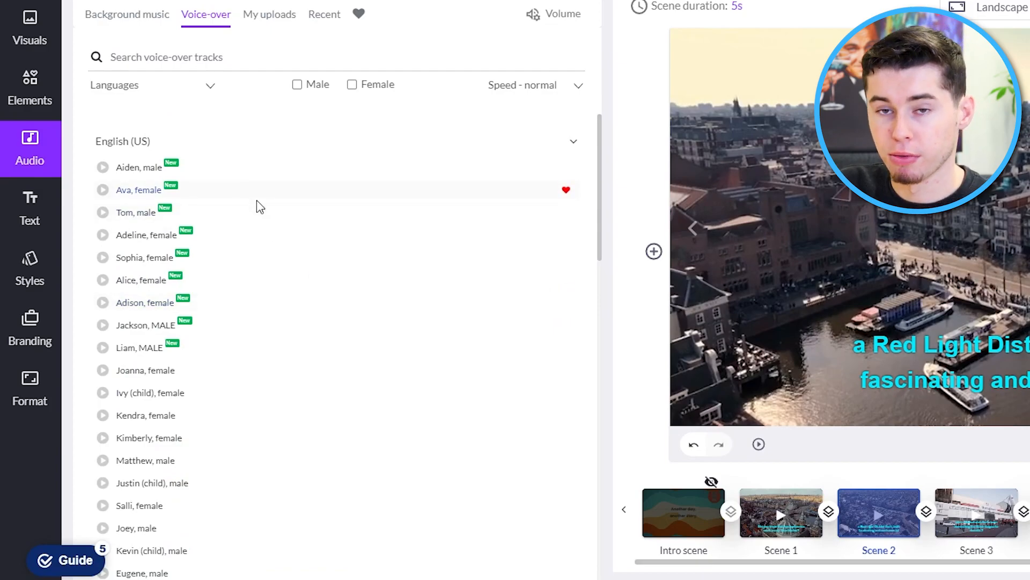
left_click(209, 86)
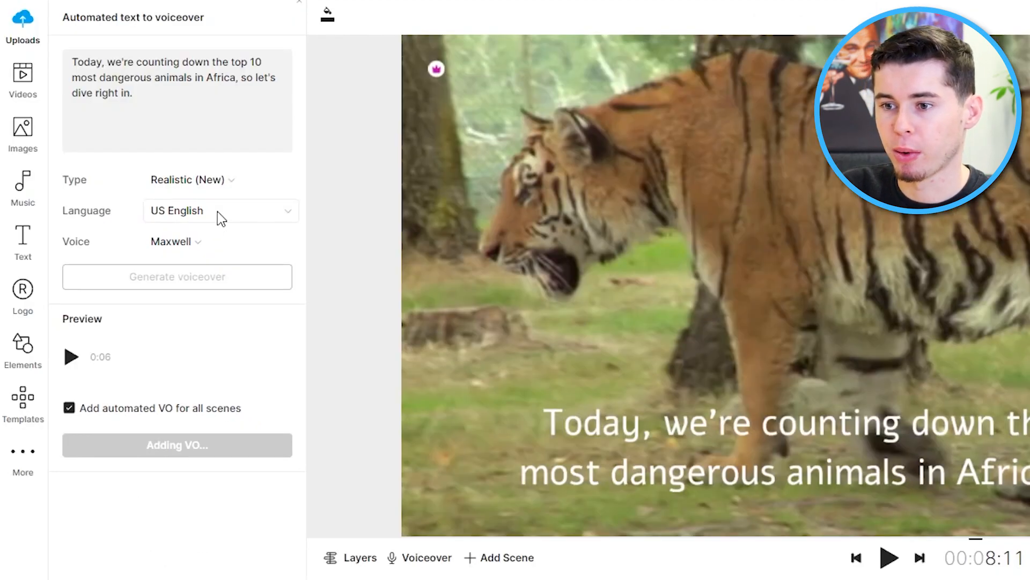
left_click(217, 211)
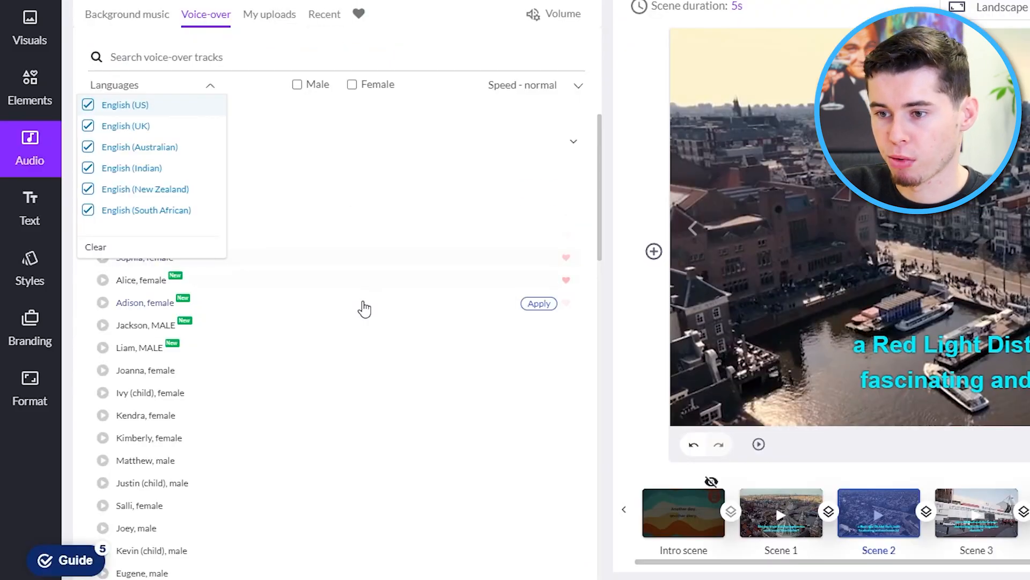
Browse Pictory's English voice-over list and play the samples of the Aiden and Ava voices.
scroll(371, 315, "down", 15)
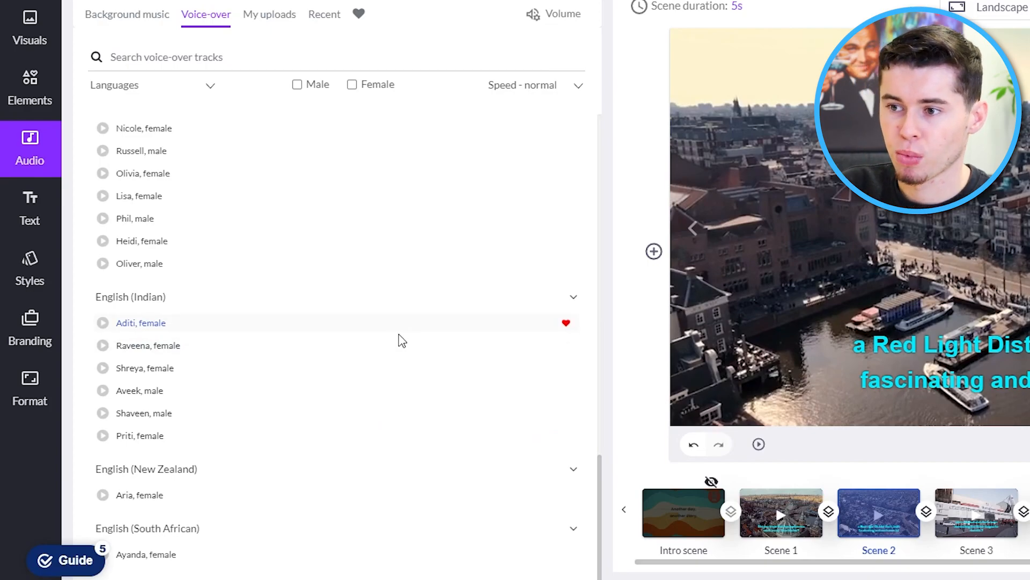
scroll(371, 330, "down", 15)
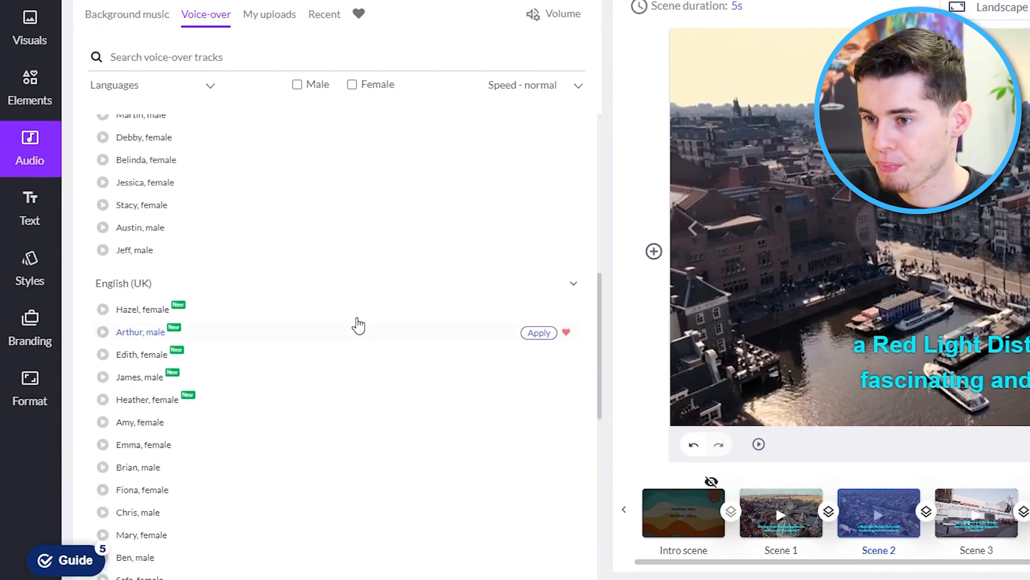
left_click(103, 167)
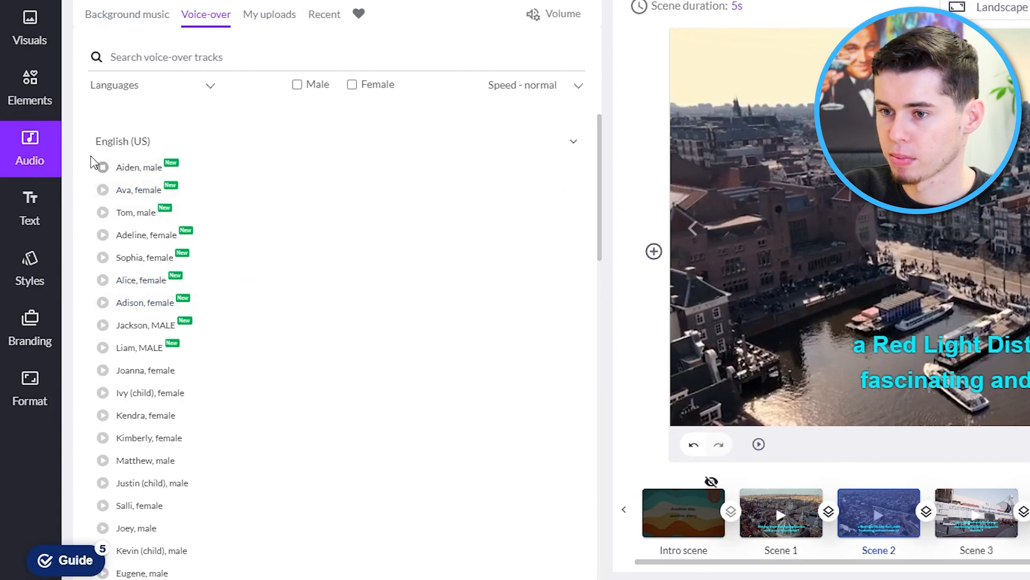
left_click(103, 170)
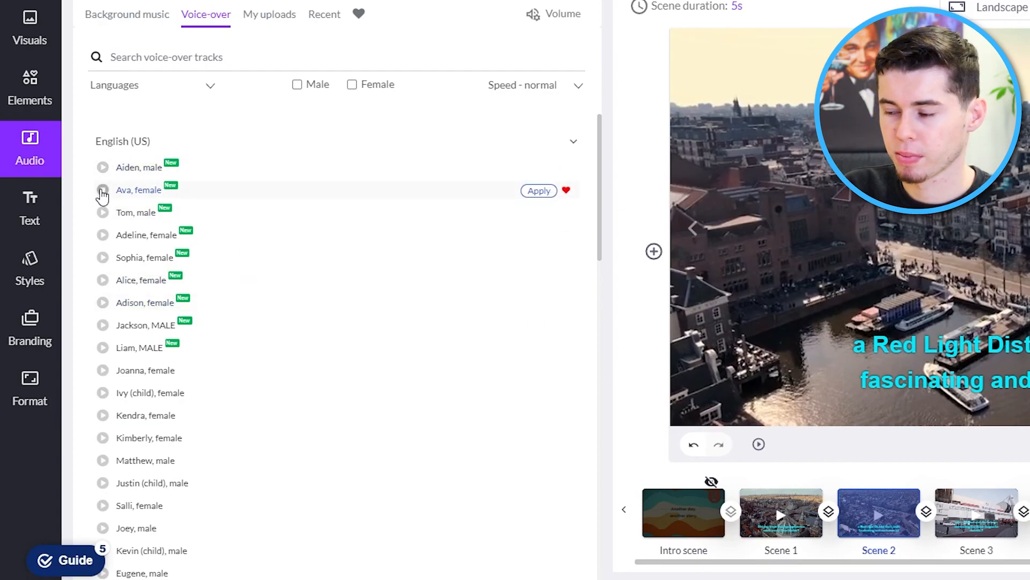
left_click(103, 191)
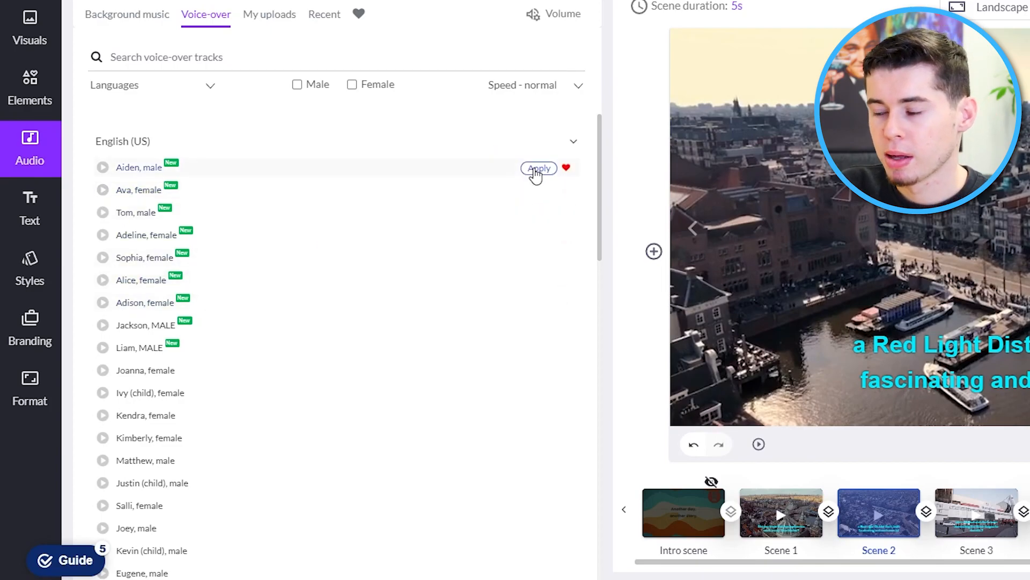
Apply the English (South African) voice Ayanda to the Pictory project and play its sample.
scroll(482, 304, "down", 15)
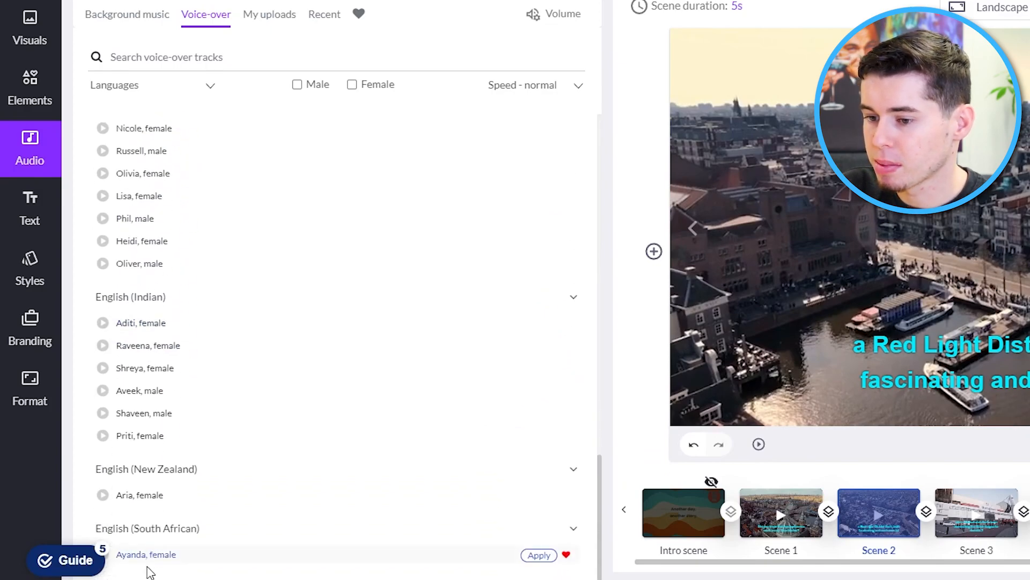
left_click(128, 524)
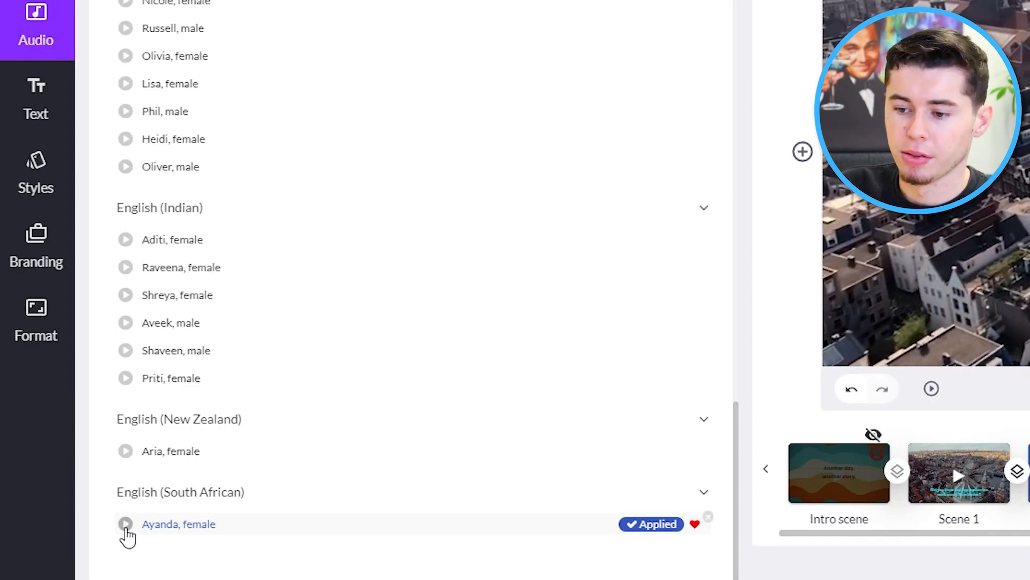
left_click(128, 526)
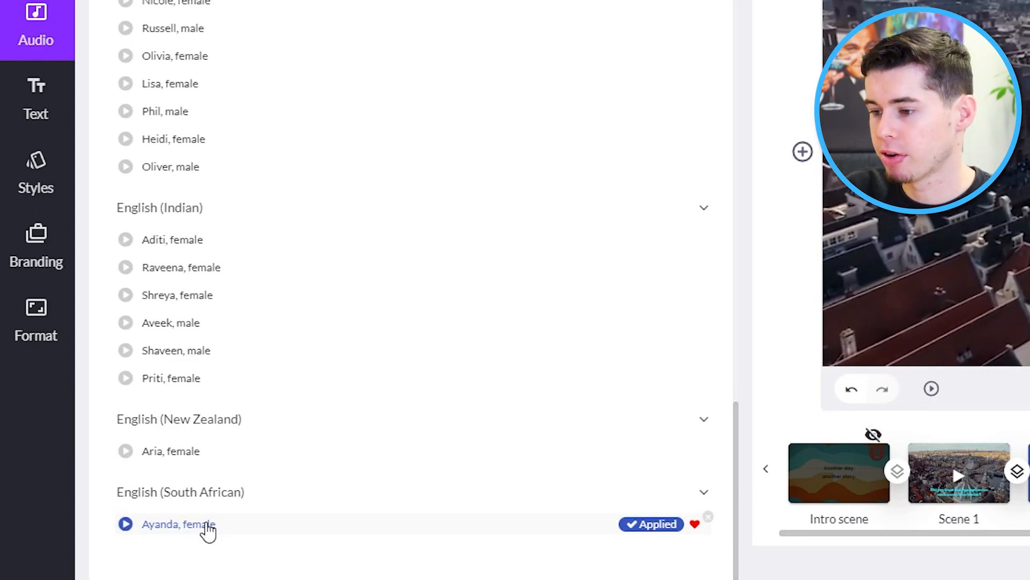
left_click(693, 523)
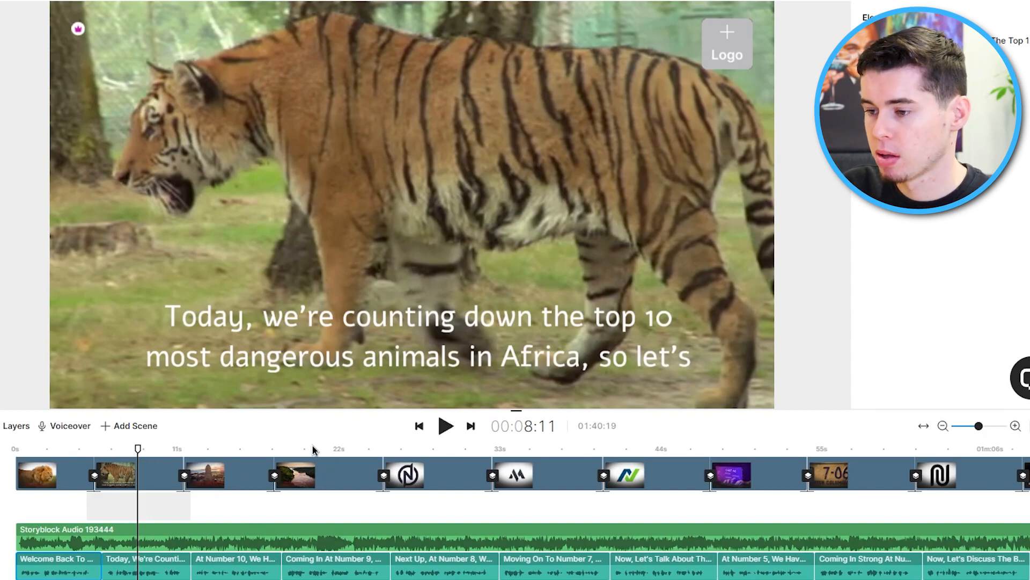
Set the background music track's volume to -31,2 dB and play the timeline from the second scene to check the audio balance.
left_click_drag(144, 452, 95, 460)
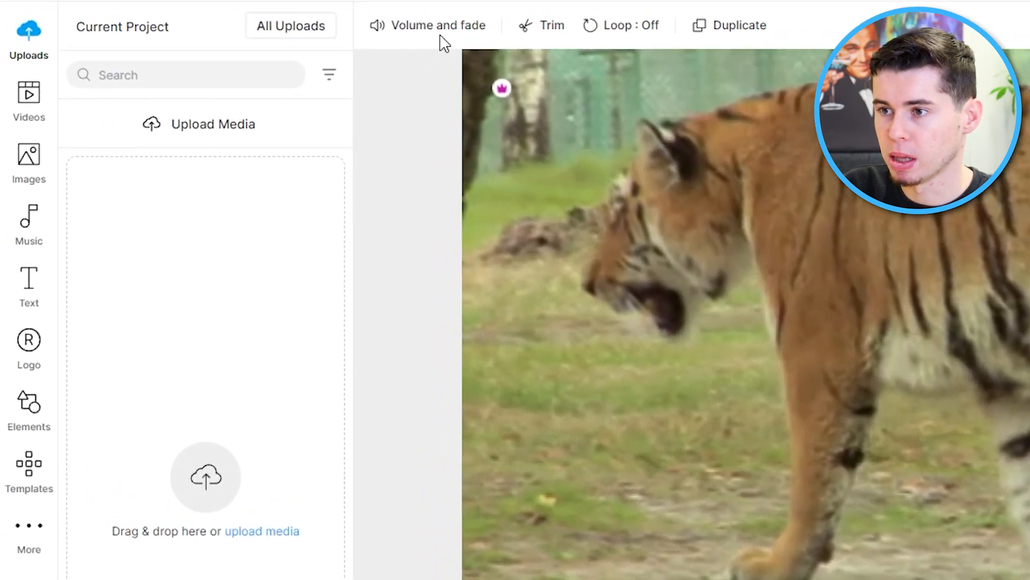
left_click(208, 5)
left_click_drag(217, 68, 168, 69)
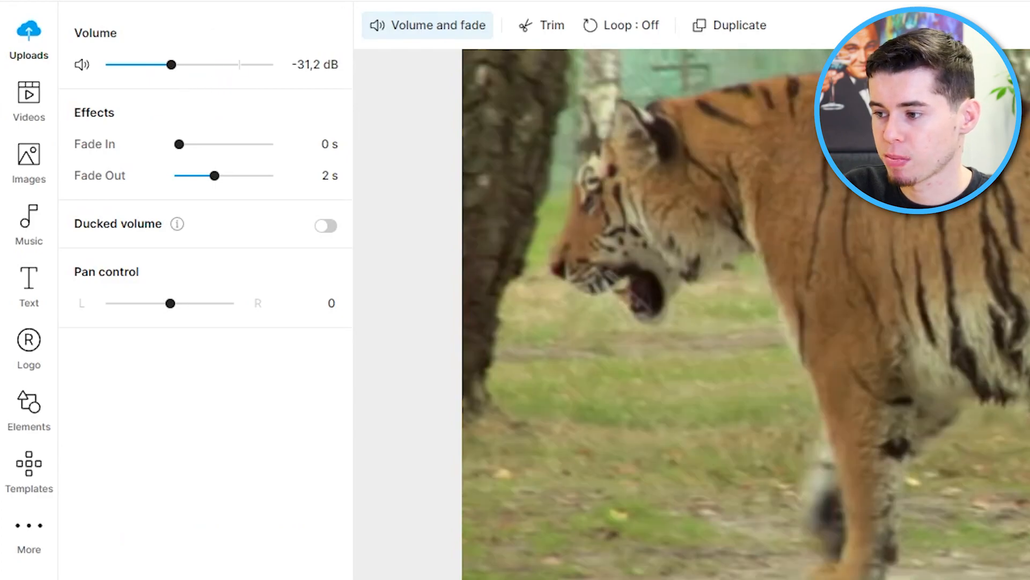
left_click(653, 572)
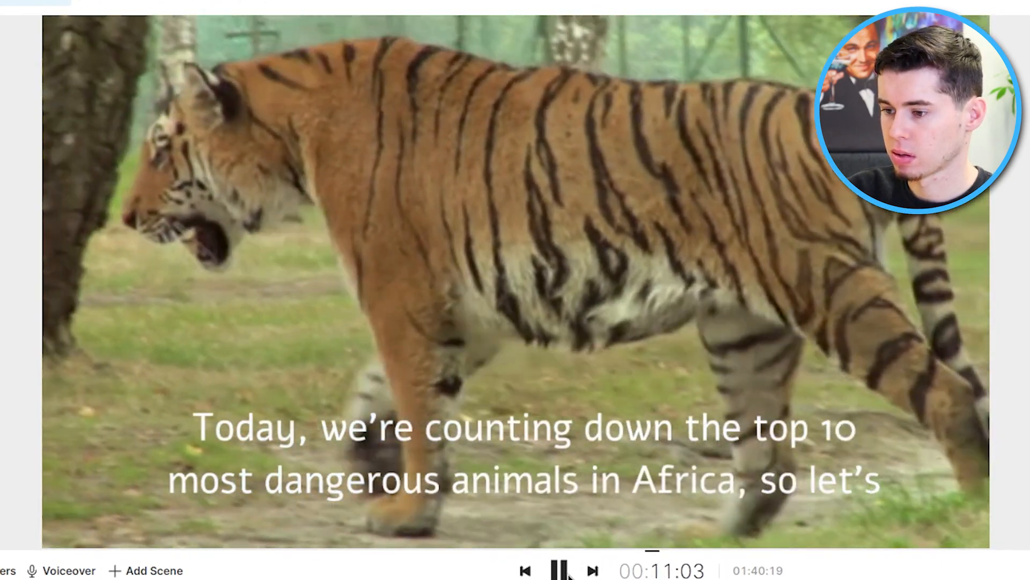
left_click(559, 570)
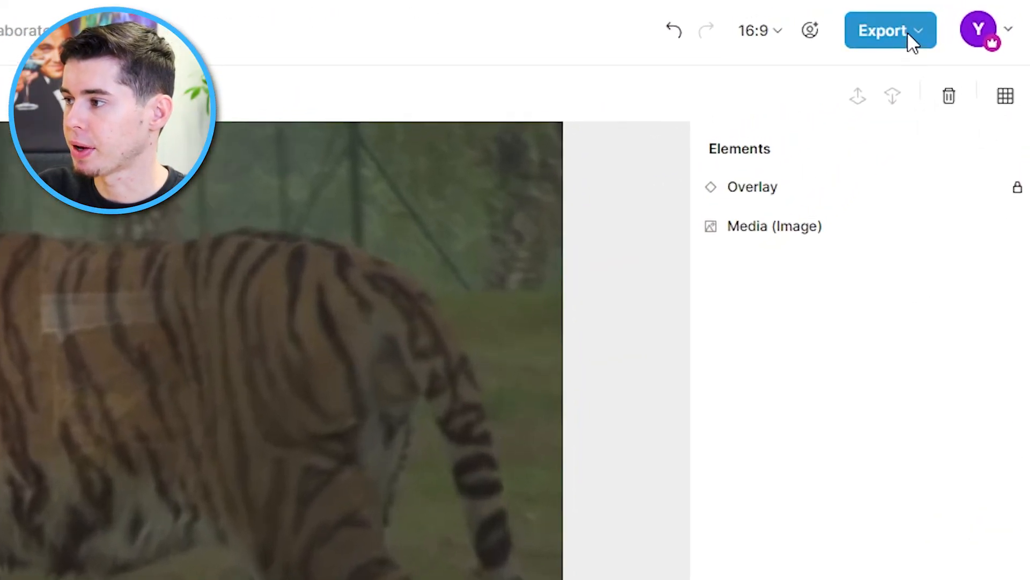
Export the InVideo video in 1080p Full HD, and switch to Pictory to start downloading the landscape video.
left_click(951, 17)
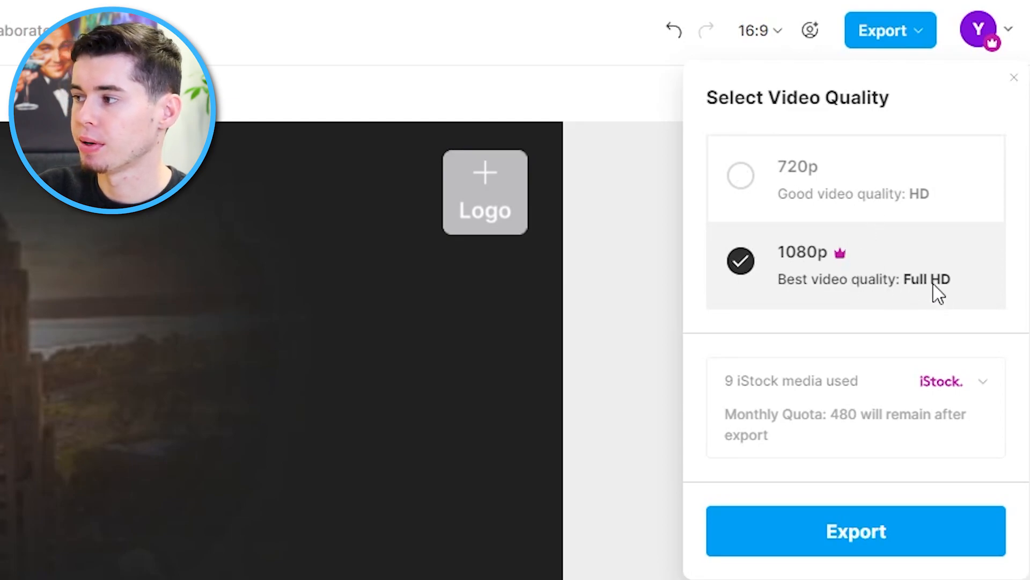
left_click(914, 527)
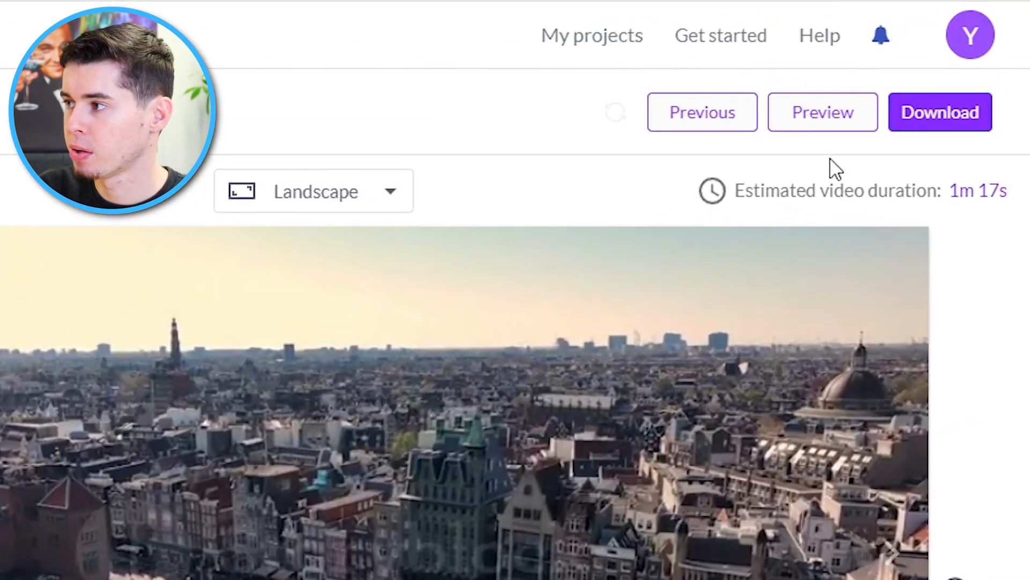
left_click(934, 121)
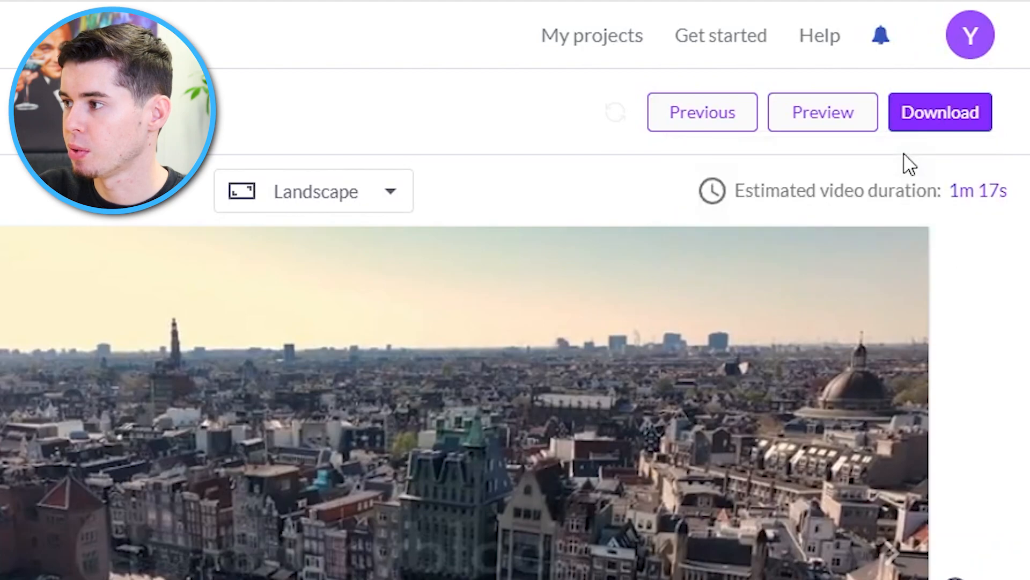
left_click(904, 161)
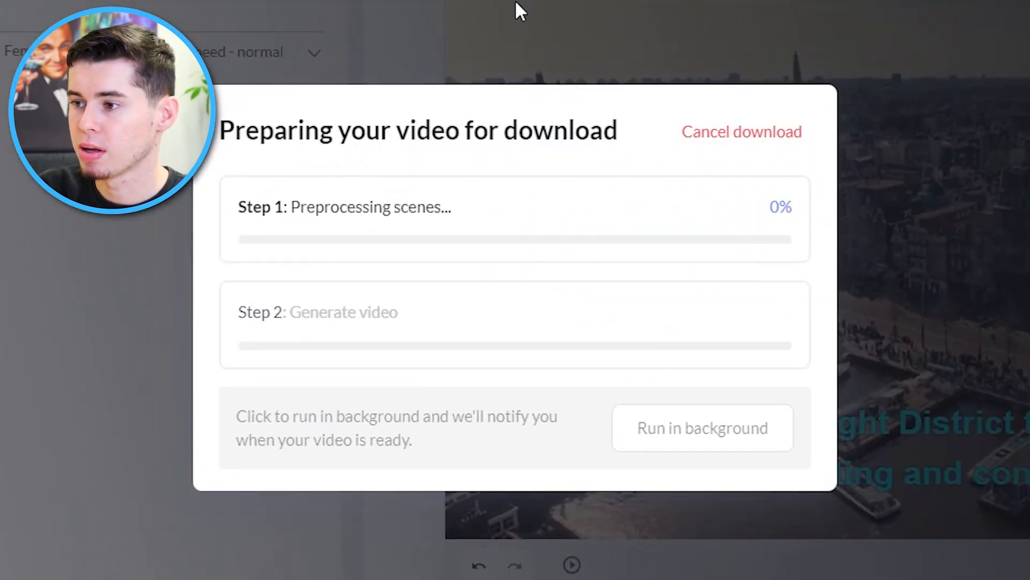